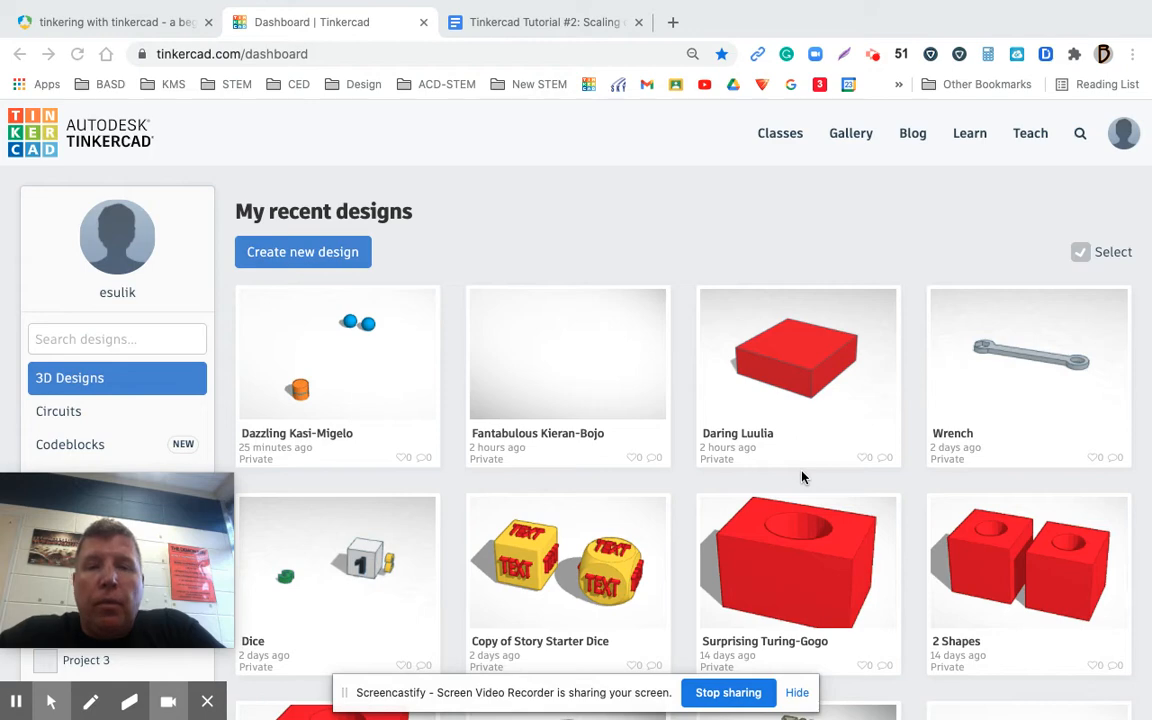
Review the scaling assignment document and the resizing page of the beginner's guide, and create a new Tinkercad design
left_click(550, 22)
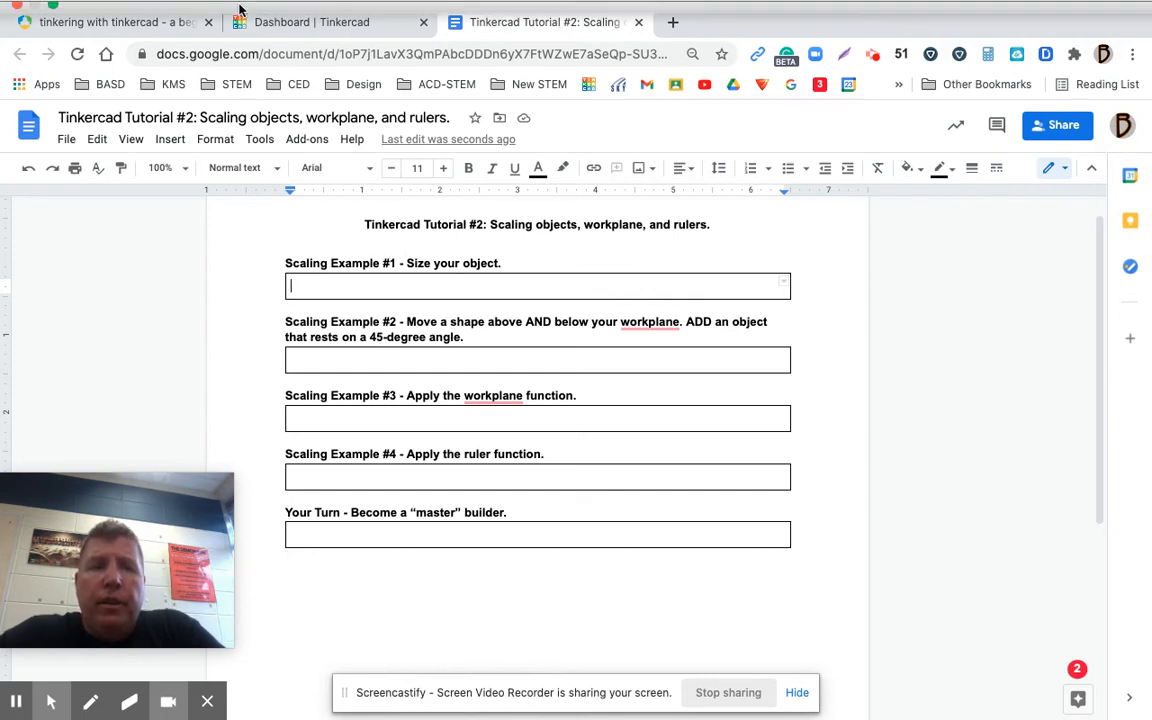
left_click(124, 29)
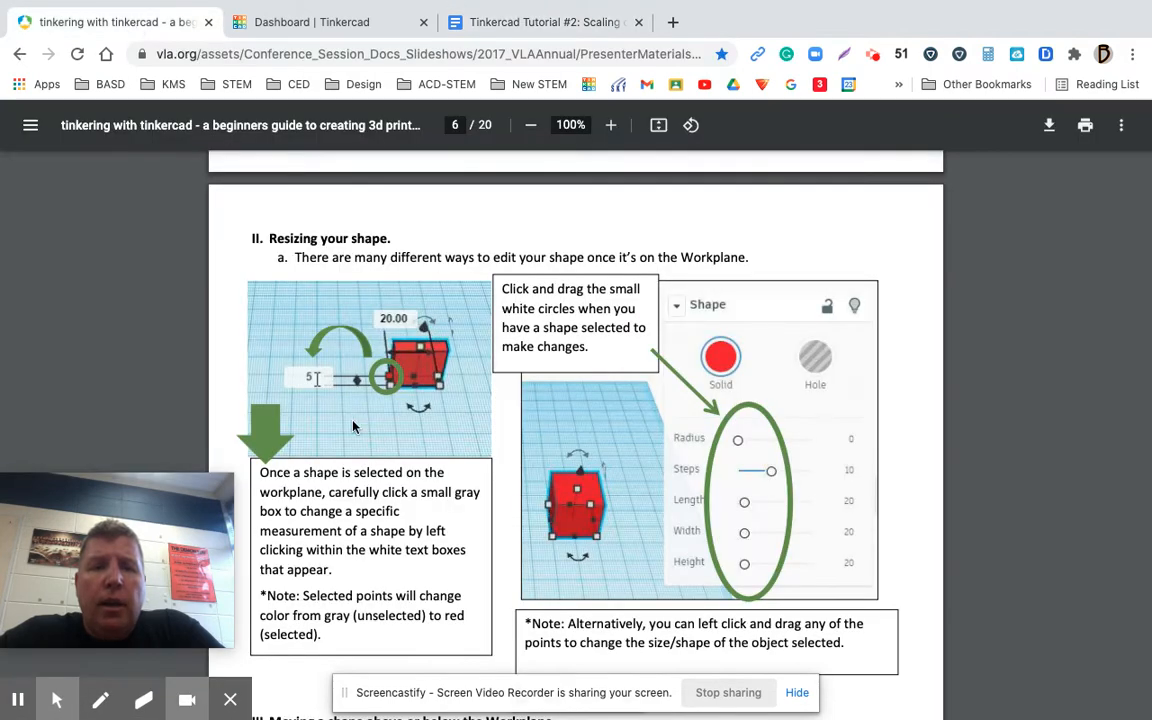
left_click(313, 30)
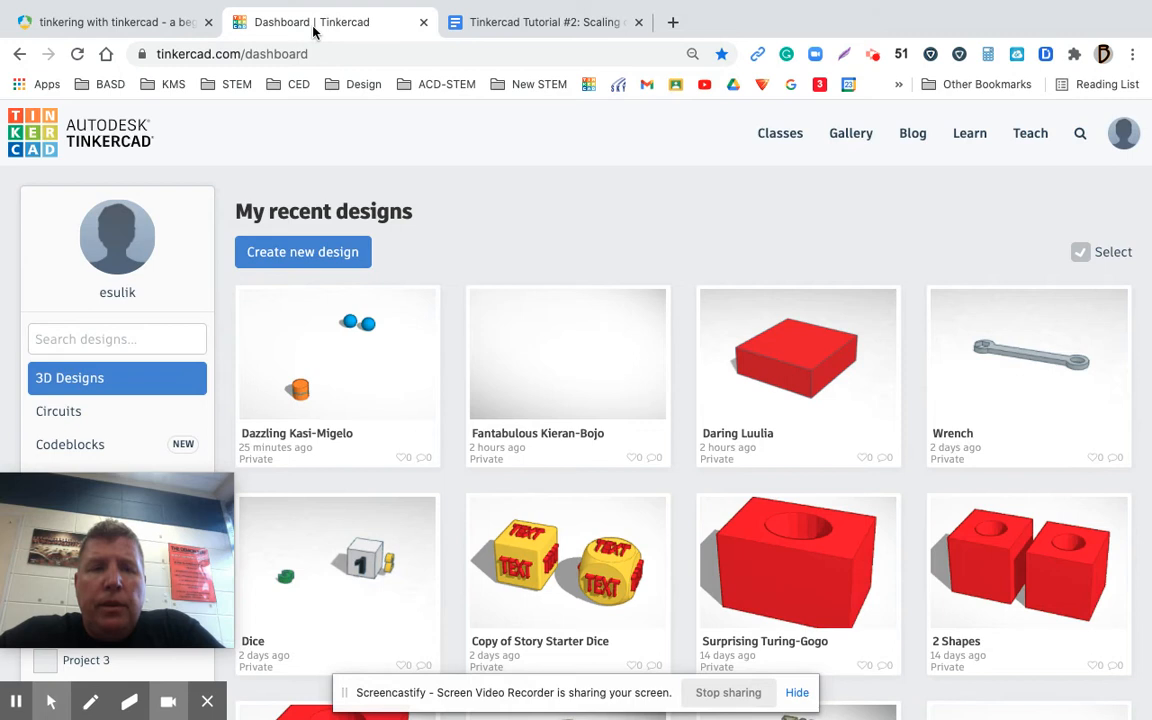
left_click(299, 253)
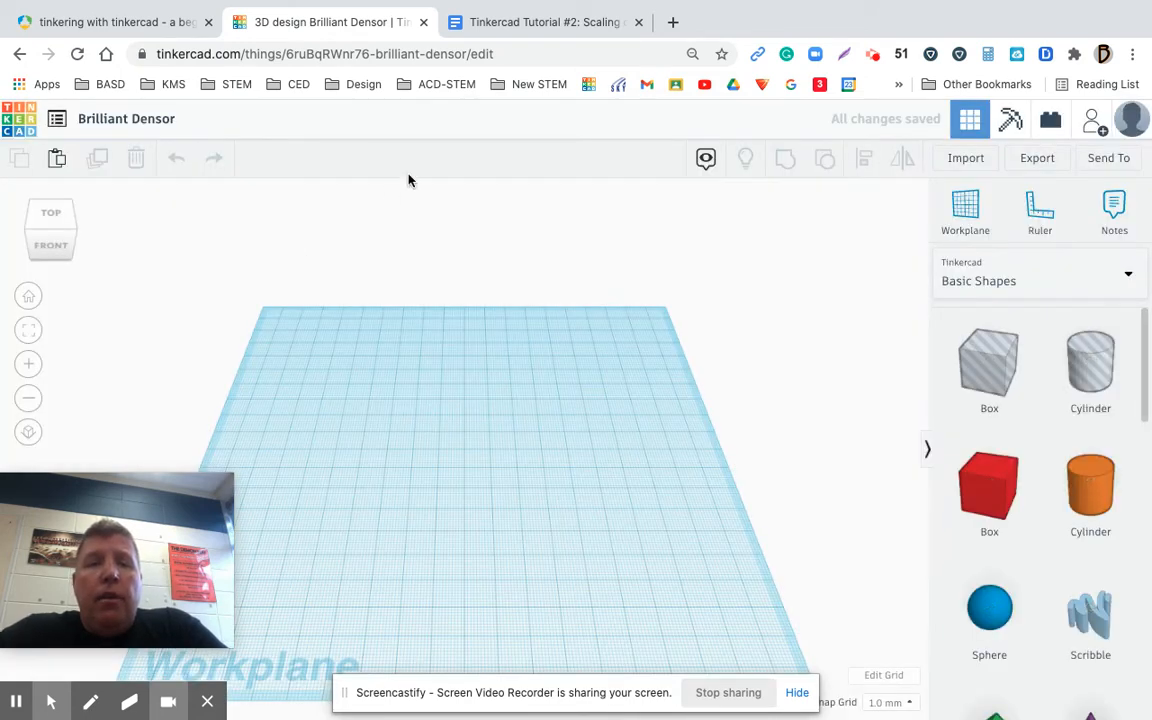
Check the assignment document again, and change the workplane grid units to inches
left_click(517, 24)
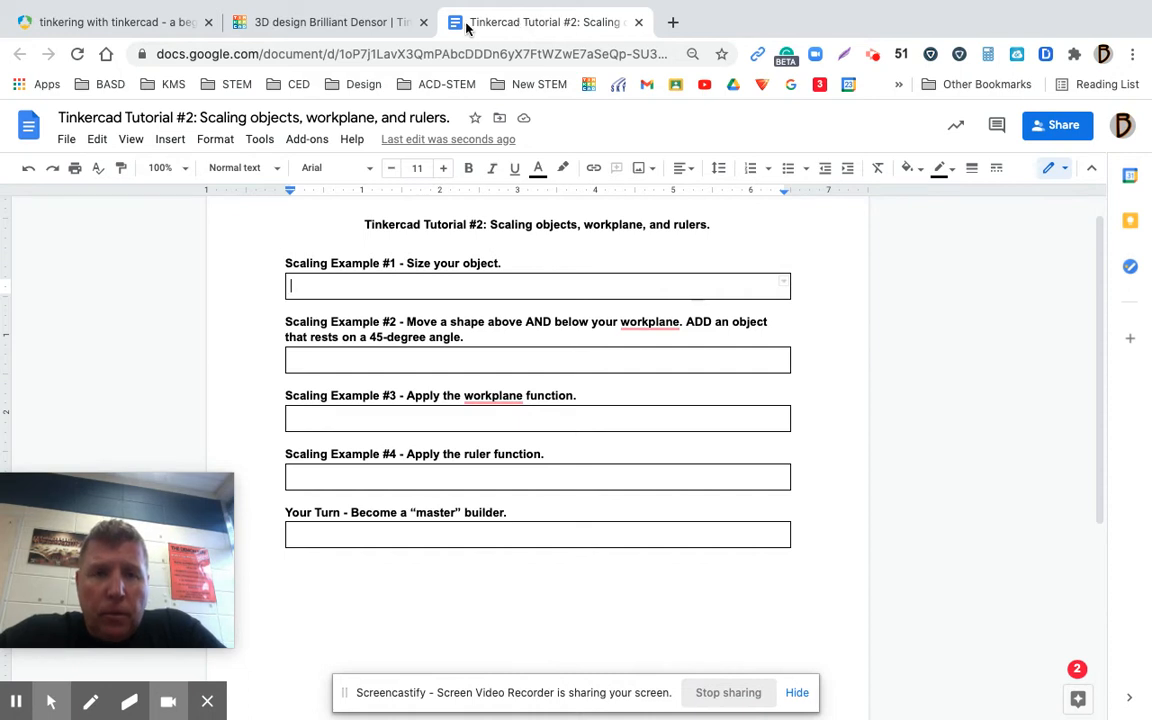
left_click(354, 25)
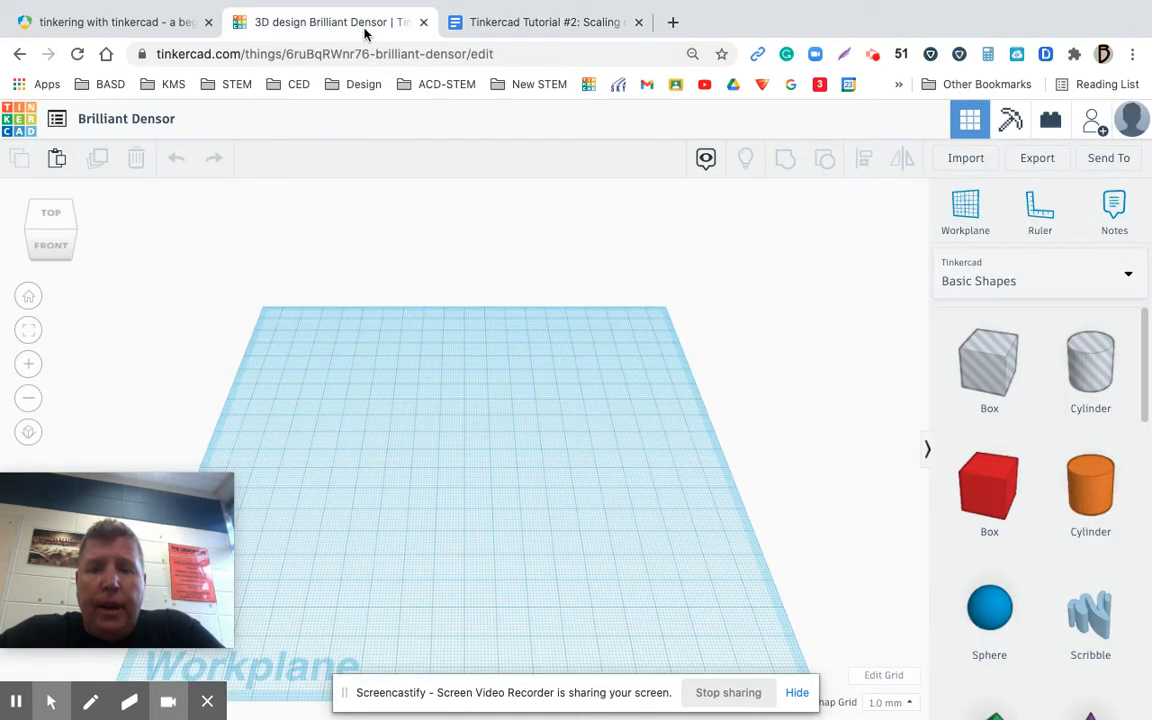
left_click(876, 680)
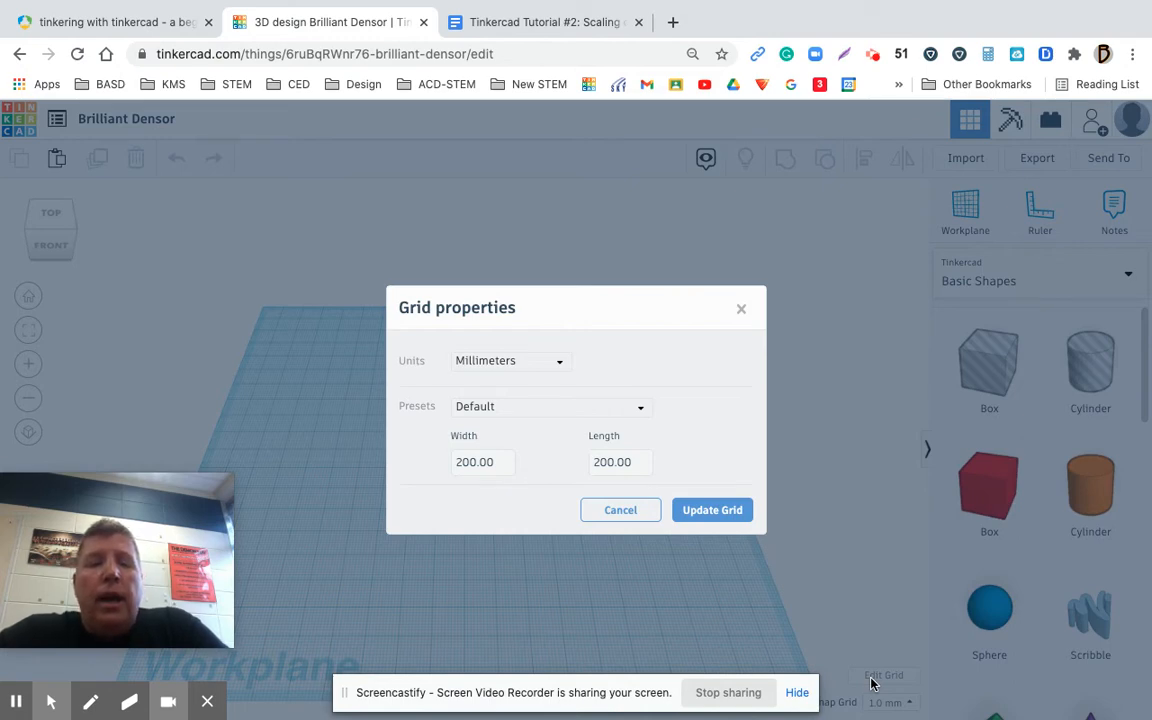
left_click(561, 366)
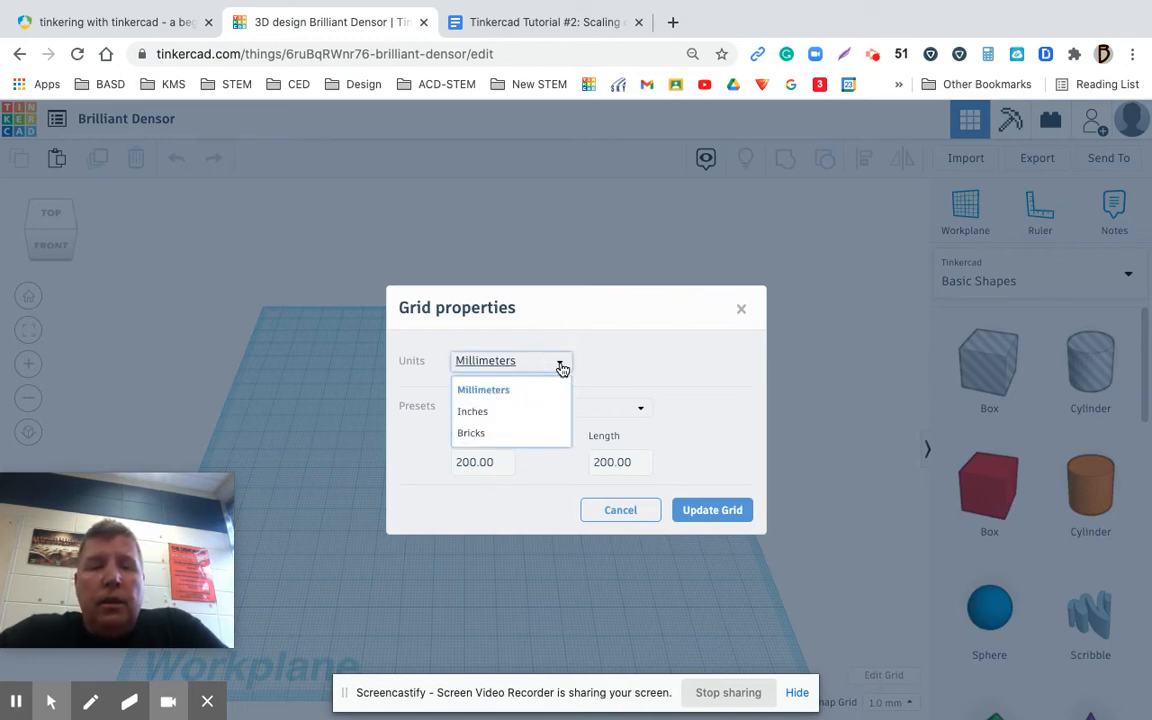
left_click(493, 412)
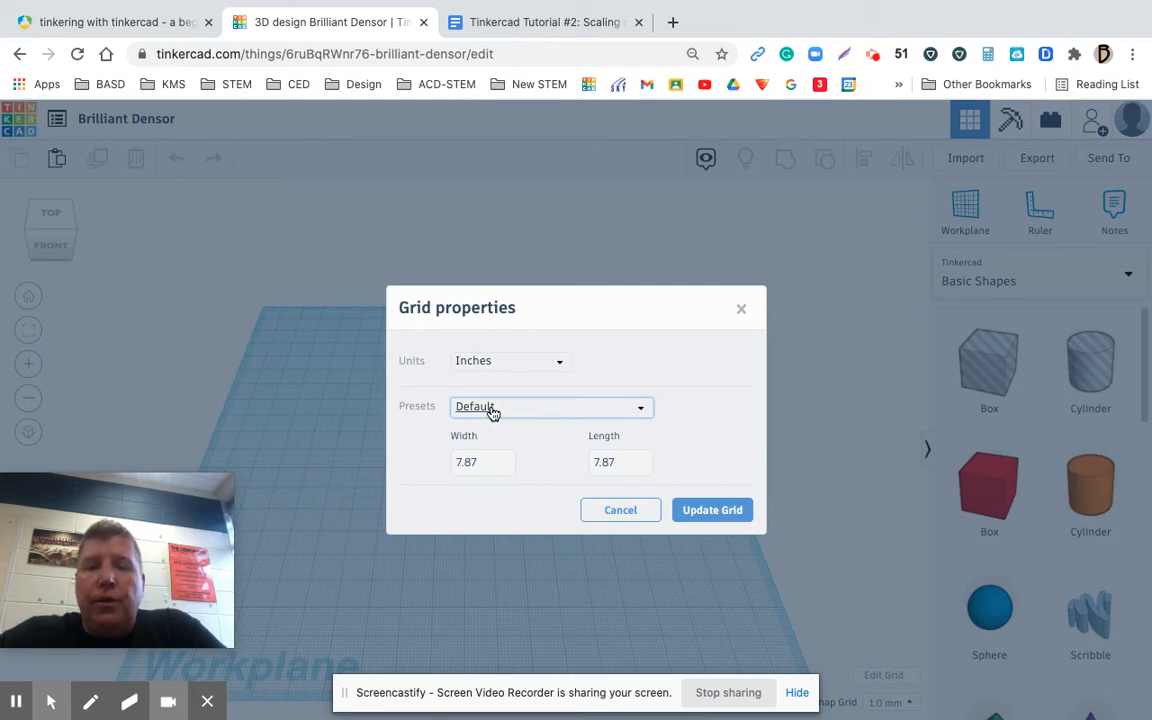
left_click(479, 452)
left_click(628, 461)
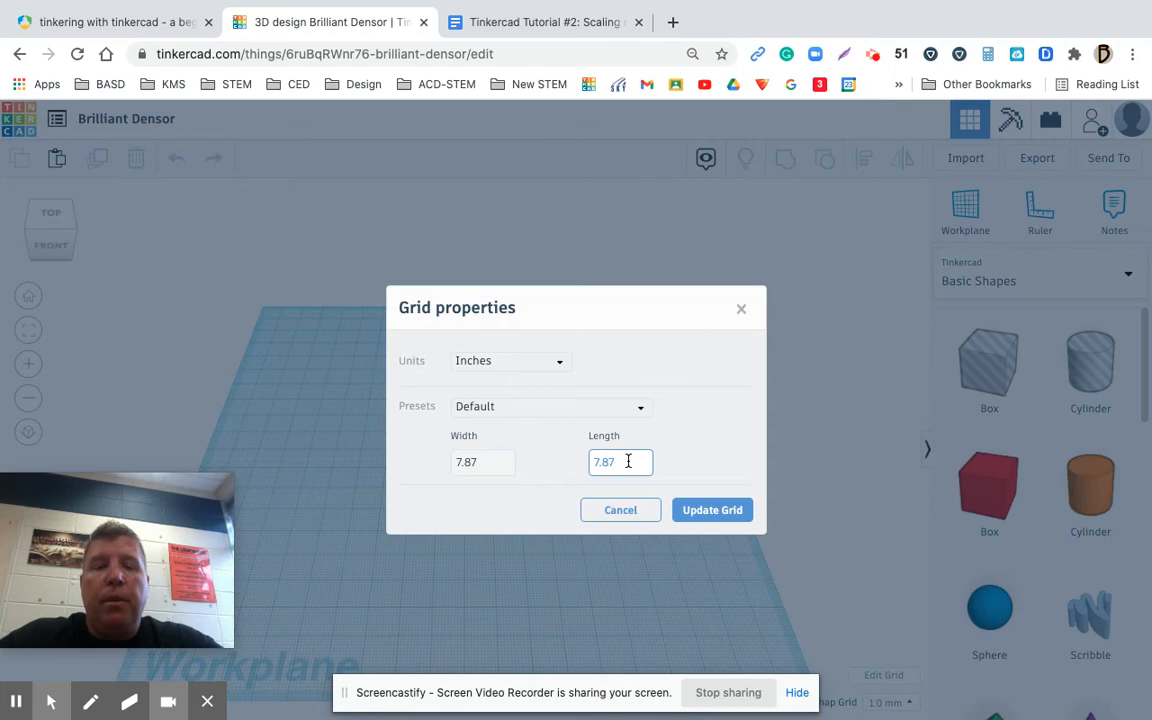
left_click(484, 458)
left_click(616, 462)
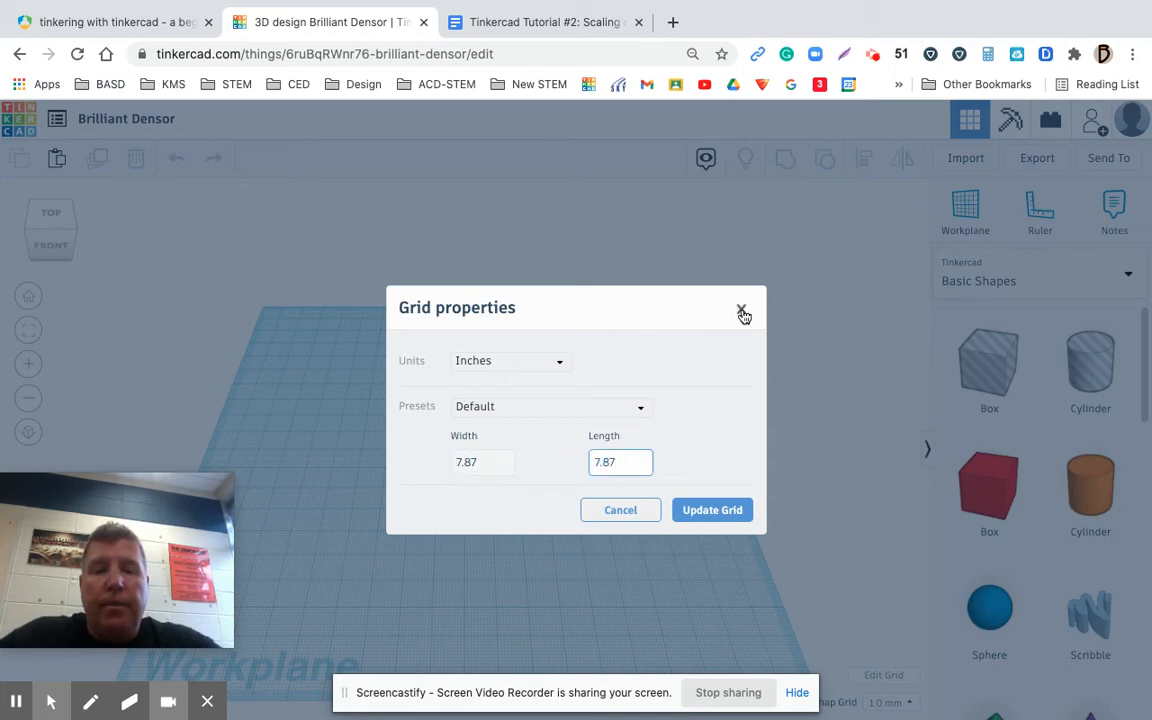
Set the workplane grid to 6 inches wide and 6 inches long, and update the grid
left_click(493, 460)
key("BackSpace")
key("BackSpace")
key("BackSpace")
key("BackSpace")
type("6")
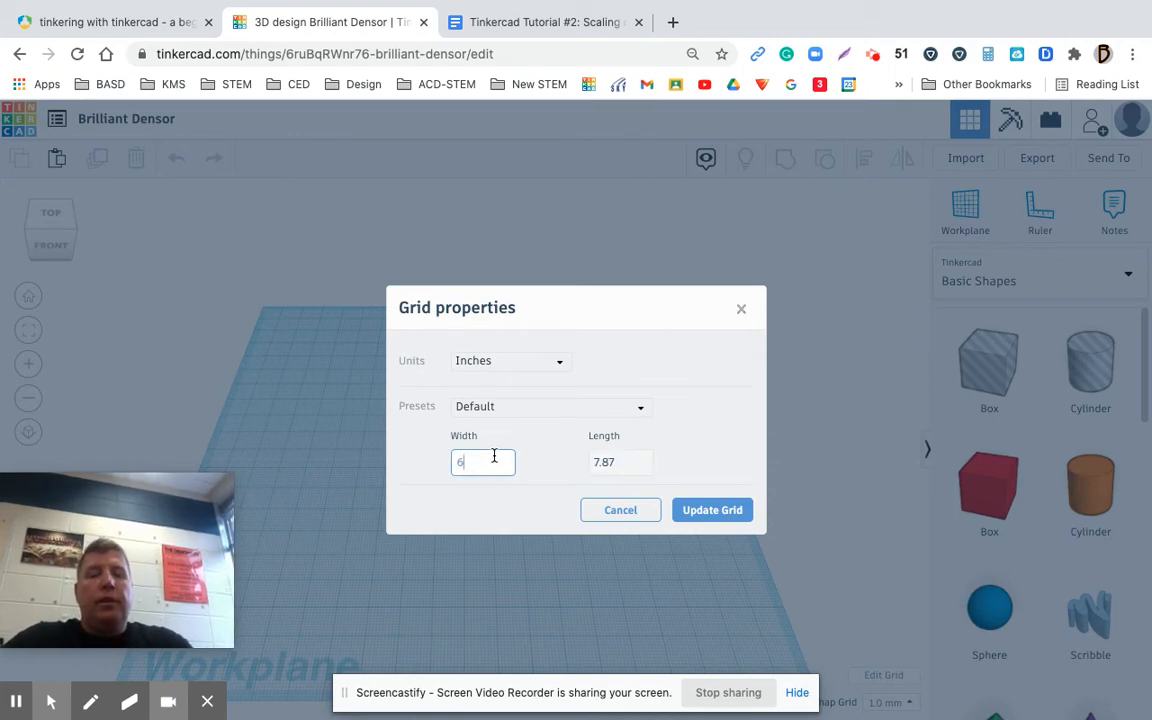
key("Tab")
type("6")
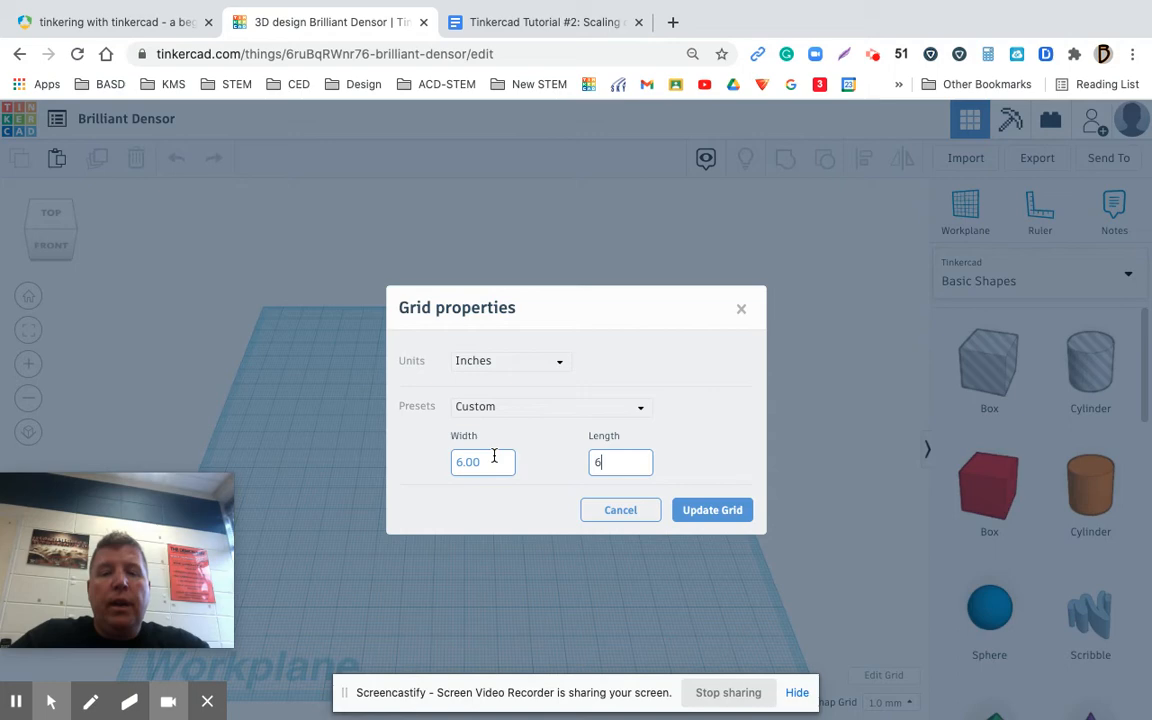
left_click(712, 510)
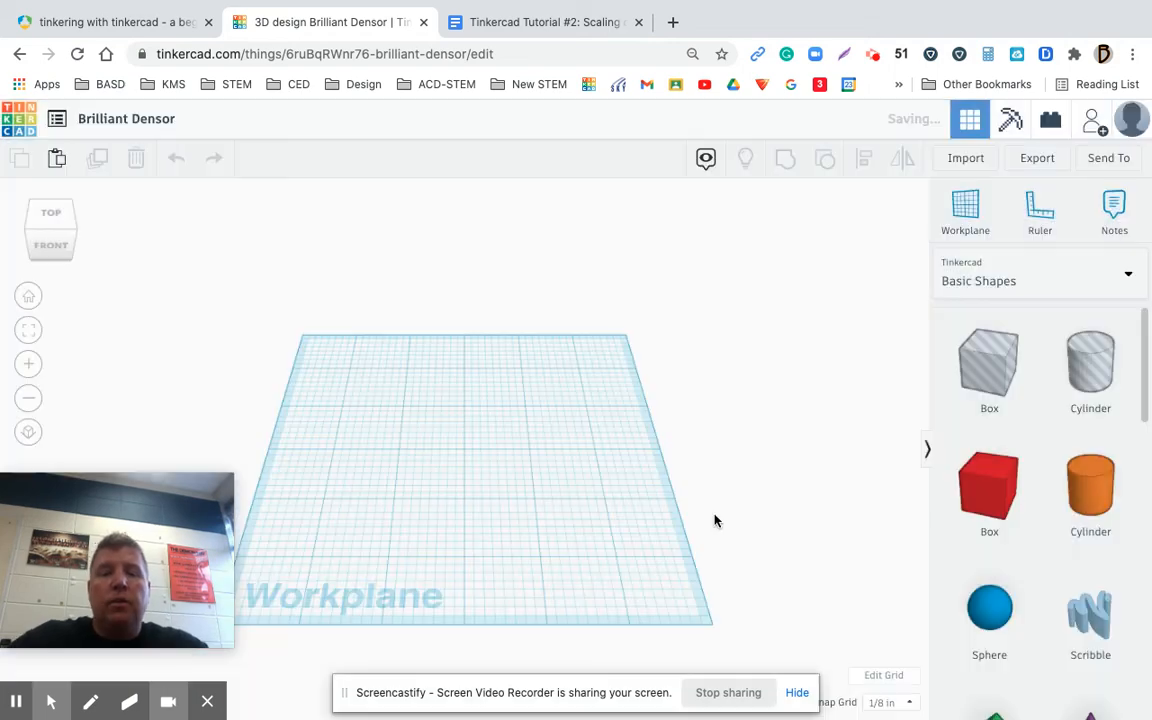
Set the snap grid to 1/4 in
left_click(908, 703)
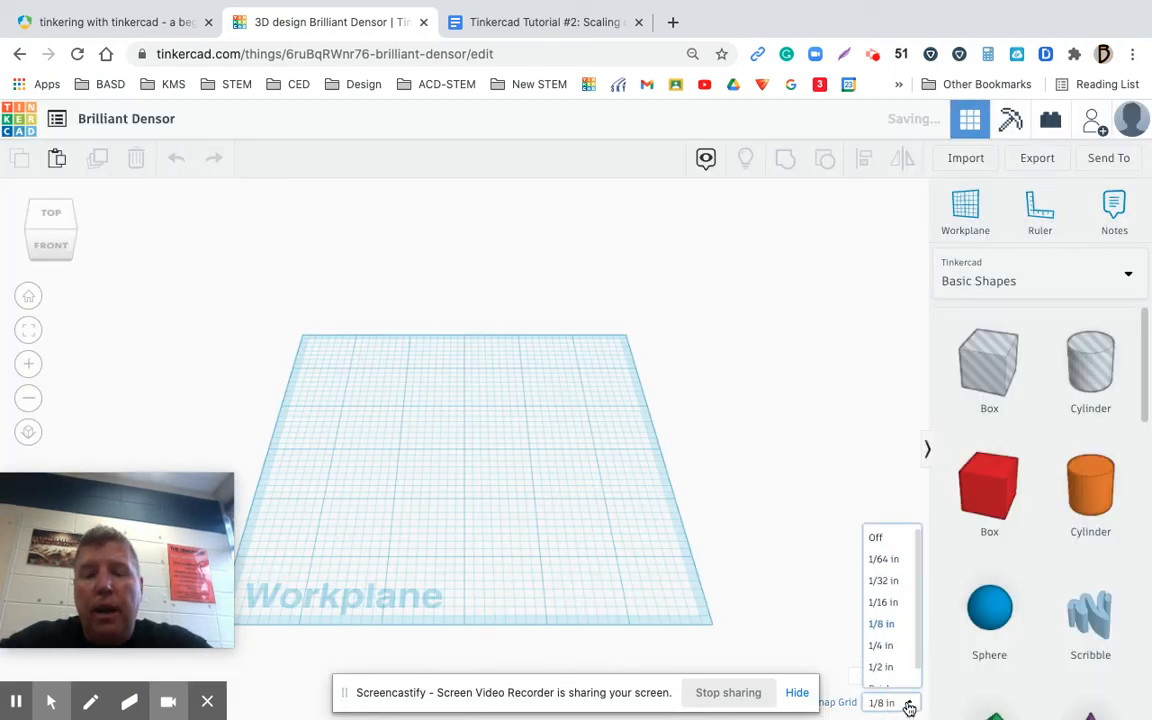
left_click(884, 645)
left_click(791, 606)
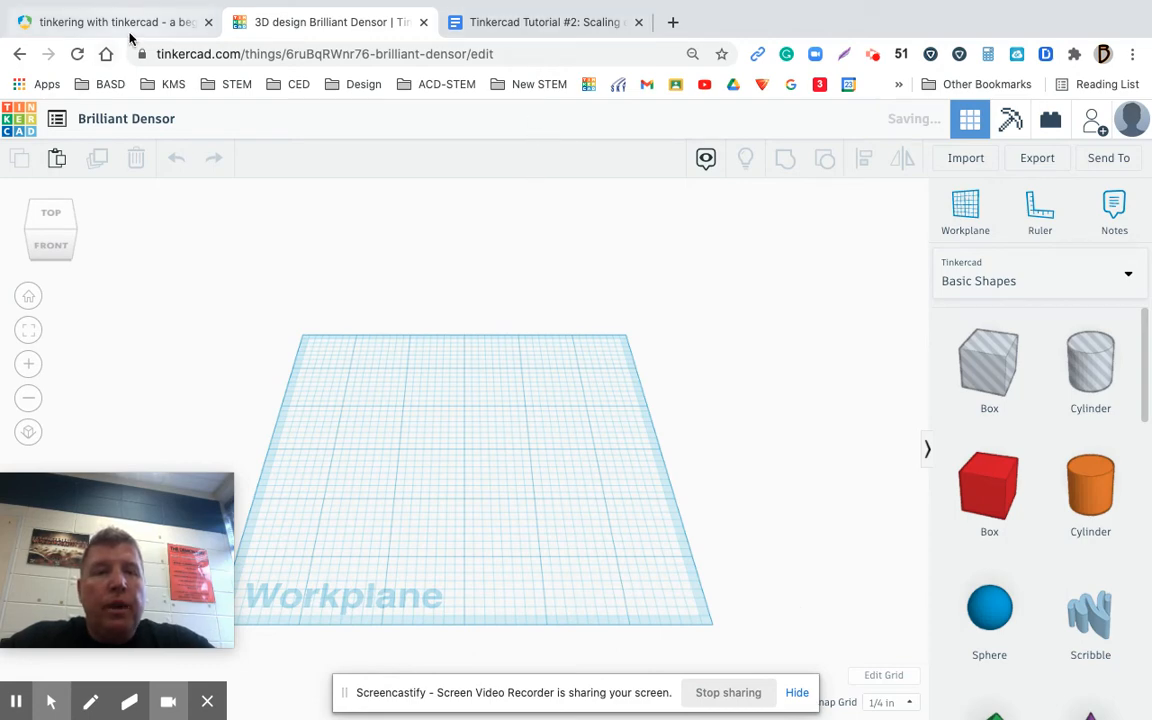
Check the first scaling task in the assignment document, and place a solid red box at the middle of the workplane
left_click(525, 22)
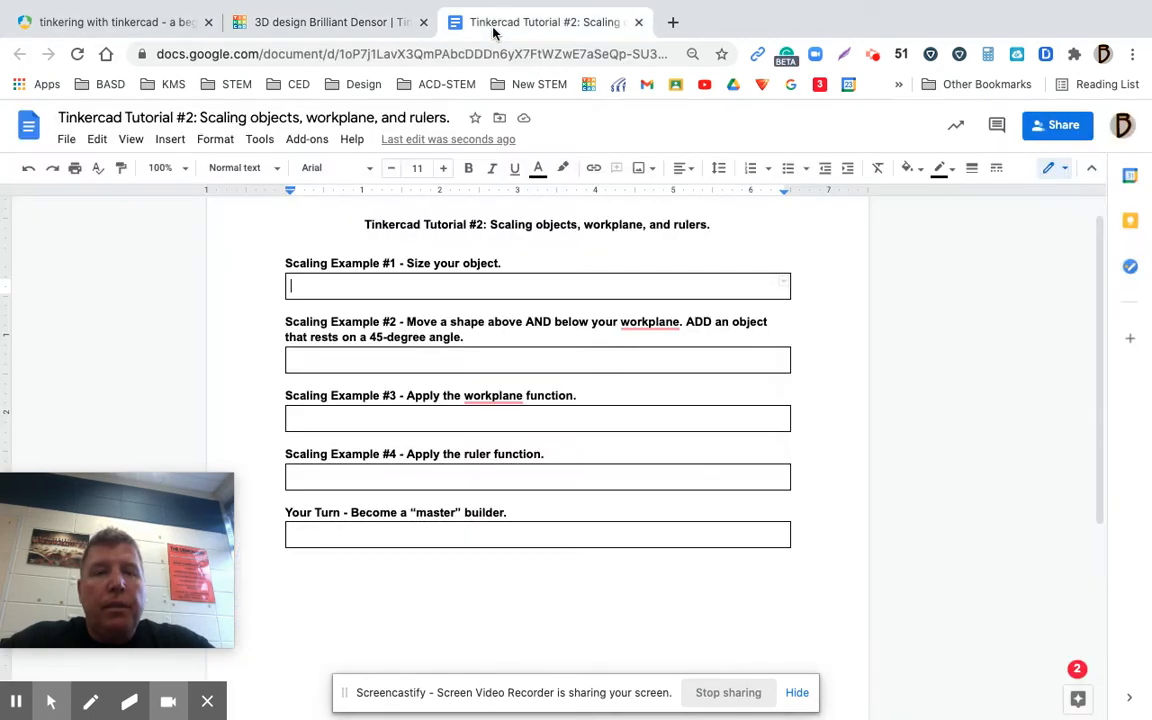
left_click(360, 18)
left_click(975, 488)
left_click_drag(883, 471, 466, 456)
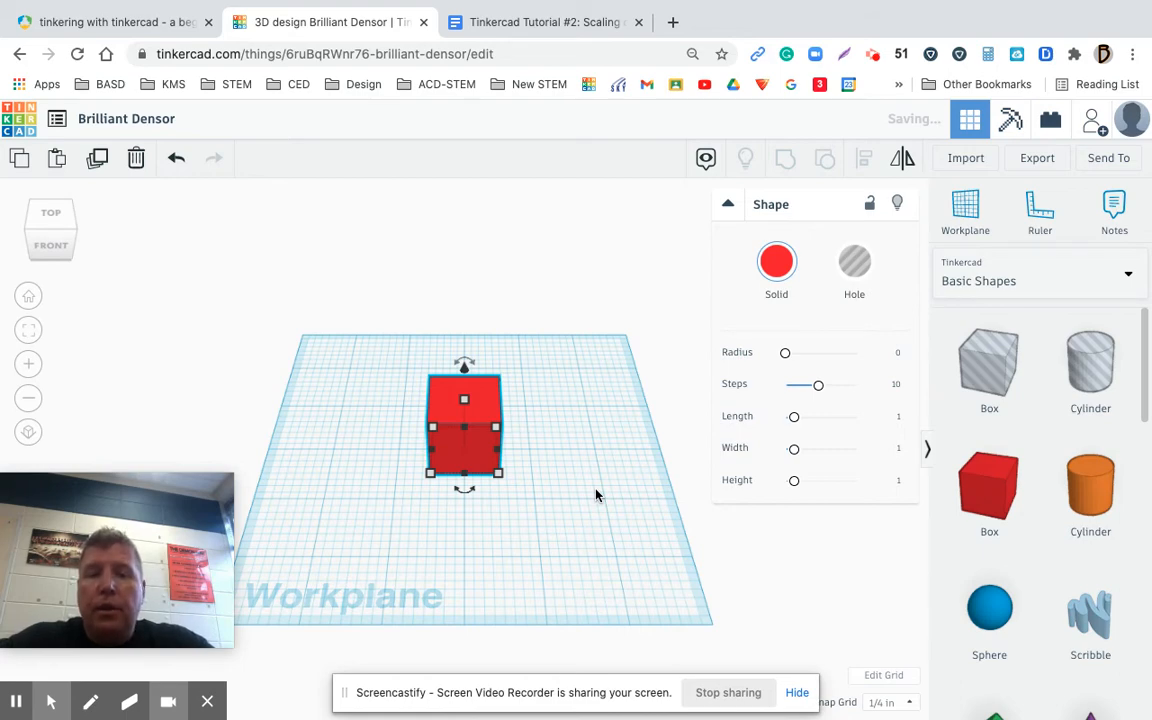
Set the box's Steps parameter to 1
mouse_move(432, 475)
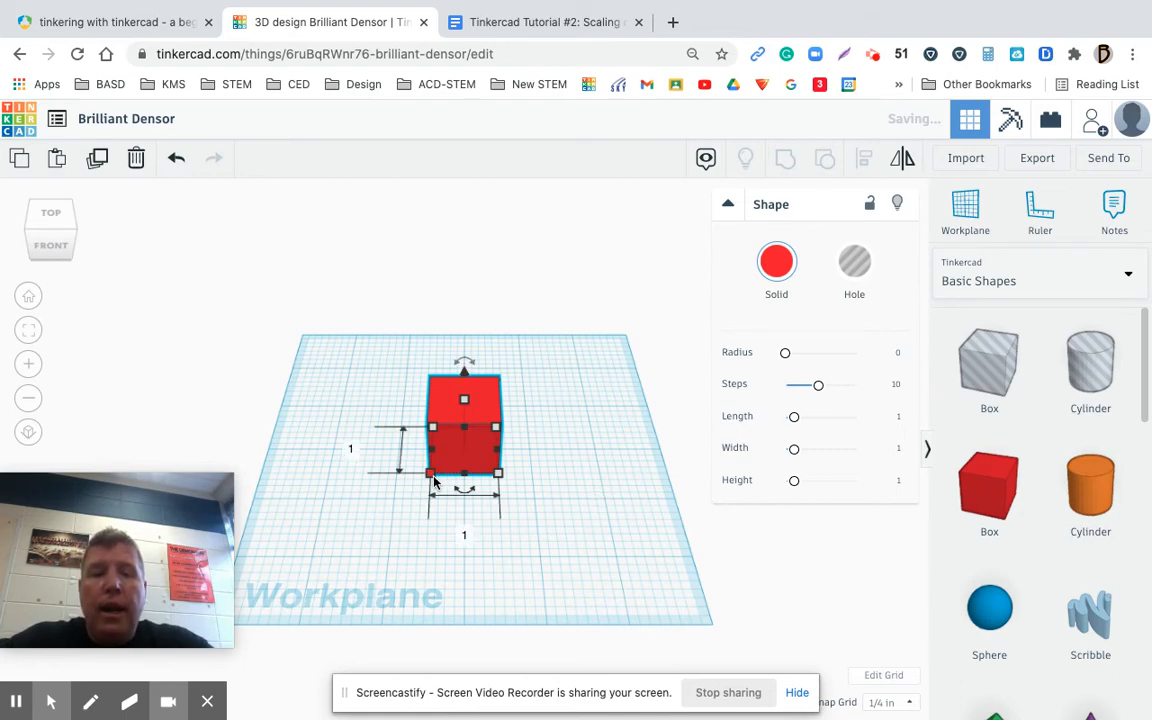
mouse_move(467, 406)
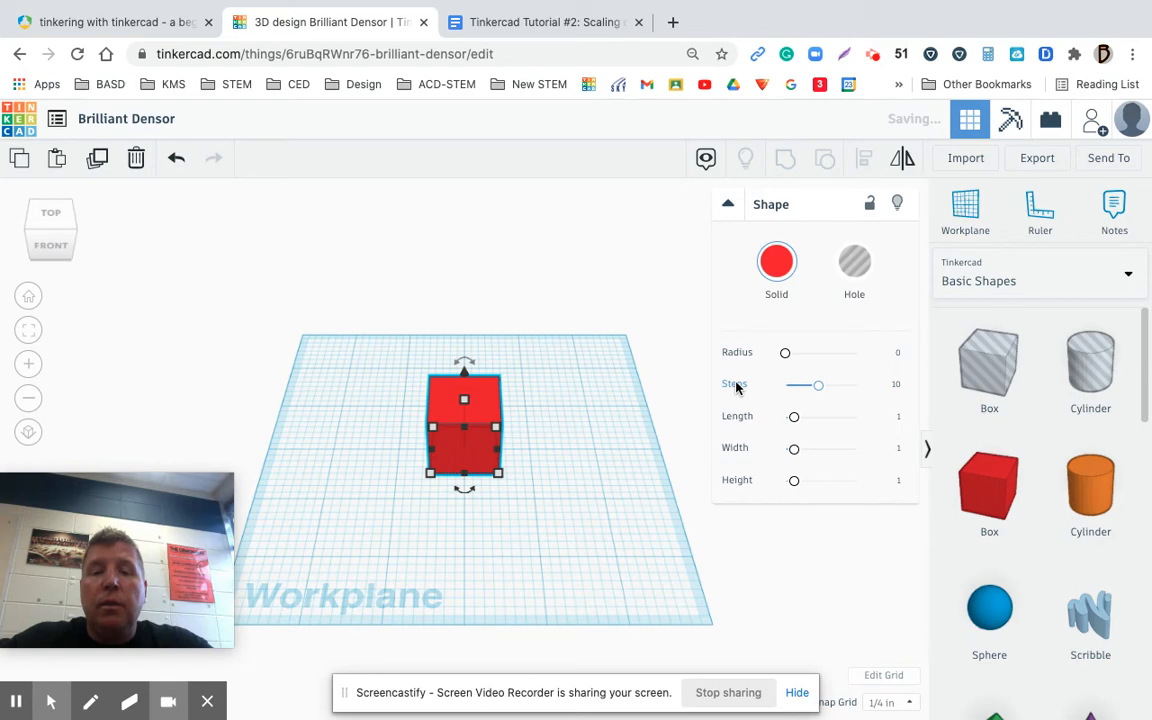
left_click(897, 387)
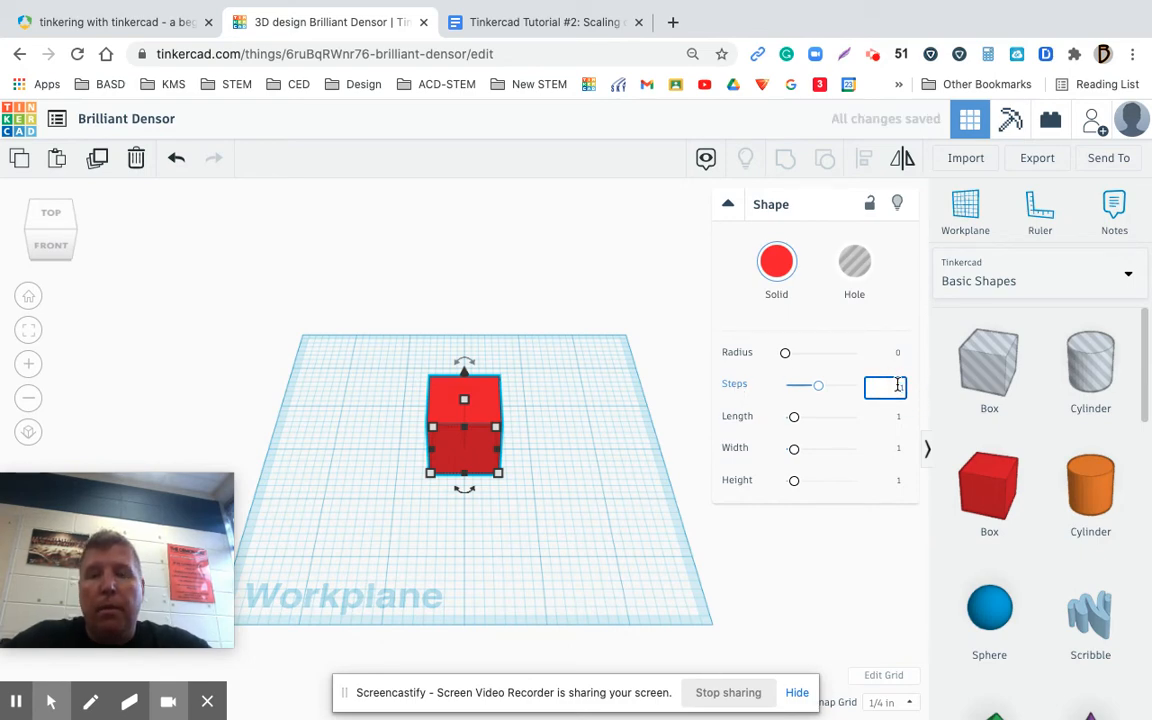
key("Return")
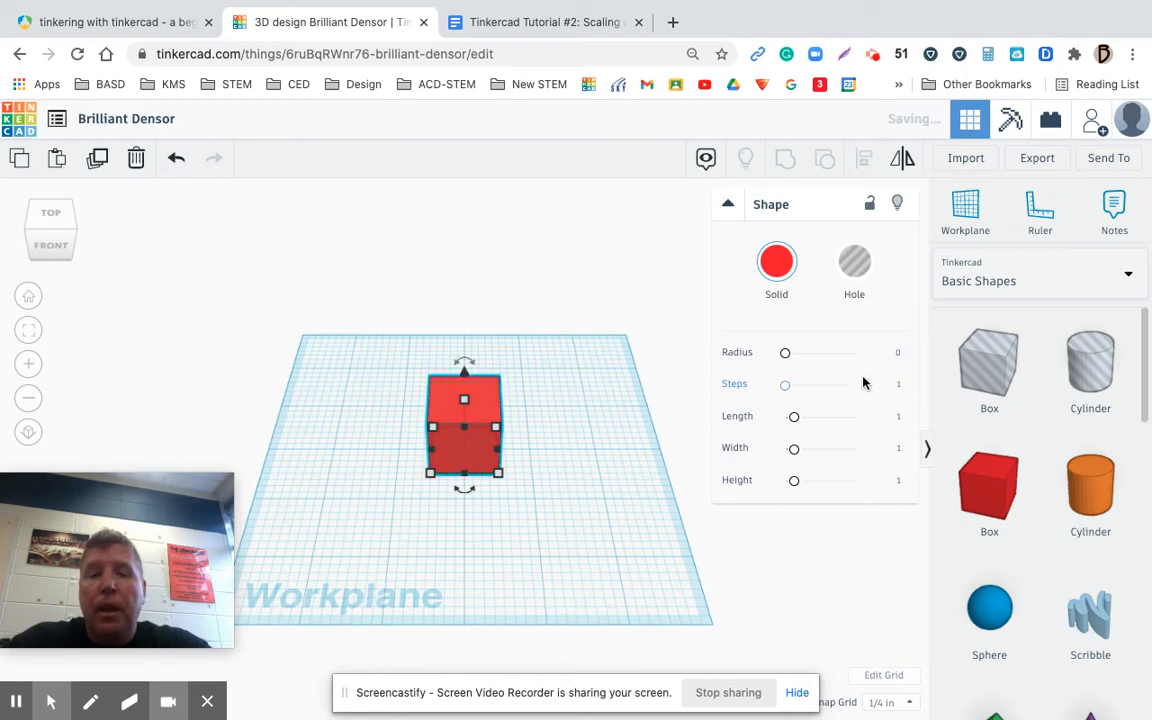
Resize the box to a length of 2, a width of 2 and a height of 3.5 inches
left_click(898, 418)
type("2")
key("Return")
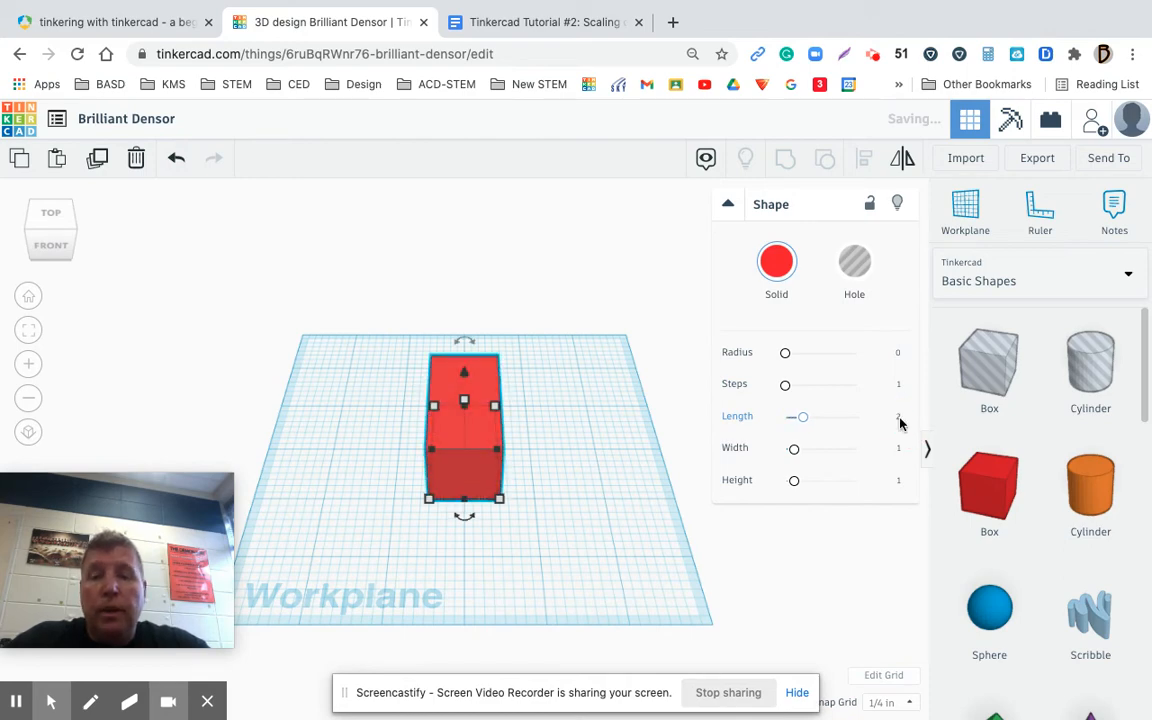
left_click(898, 450)
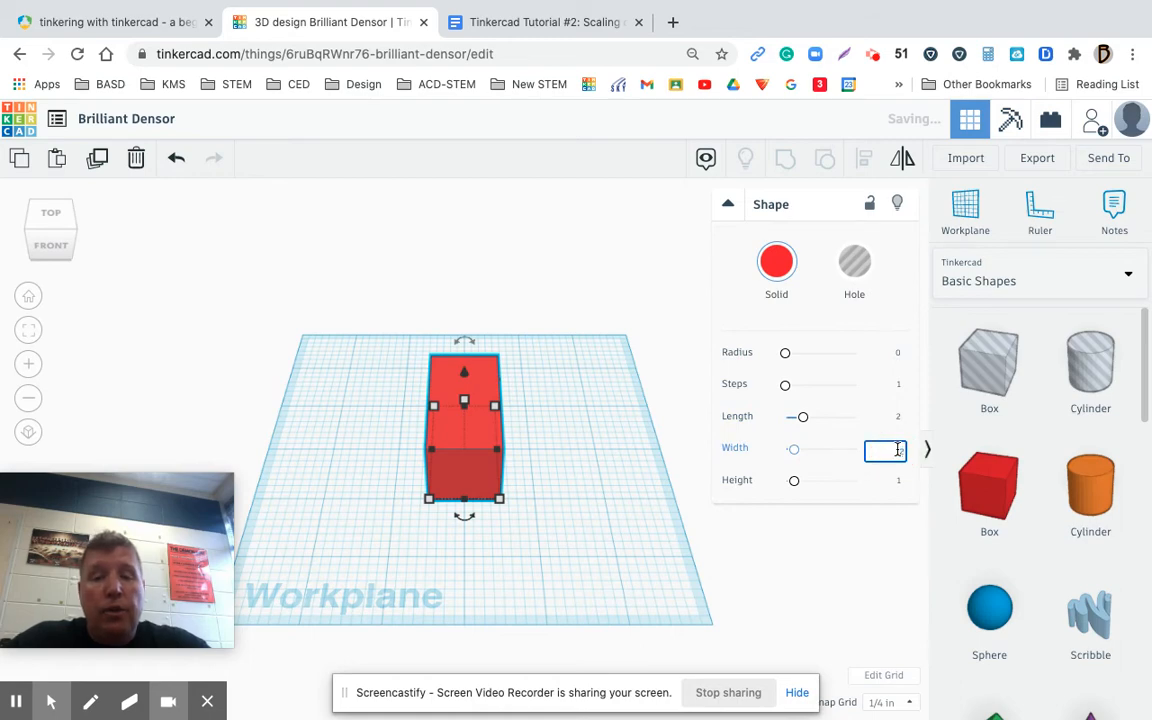
type("2")
key("Return")
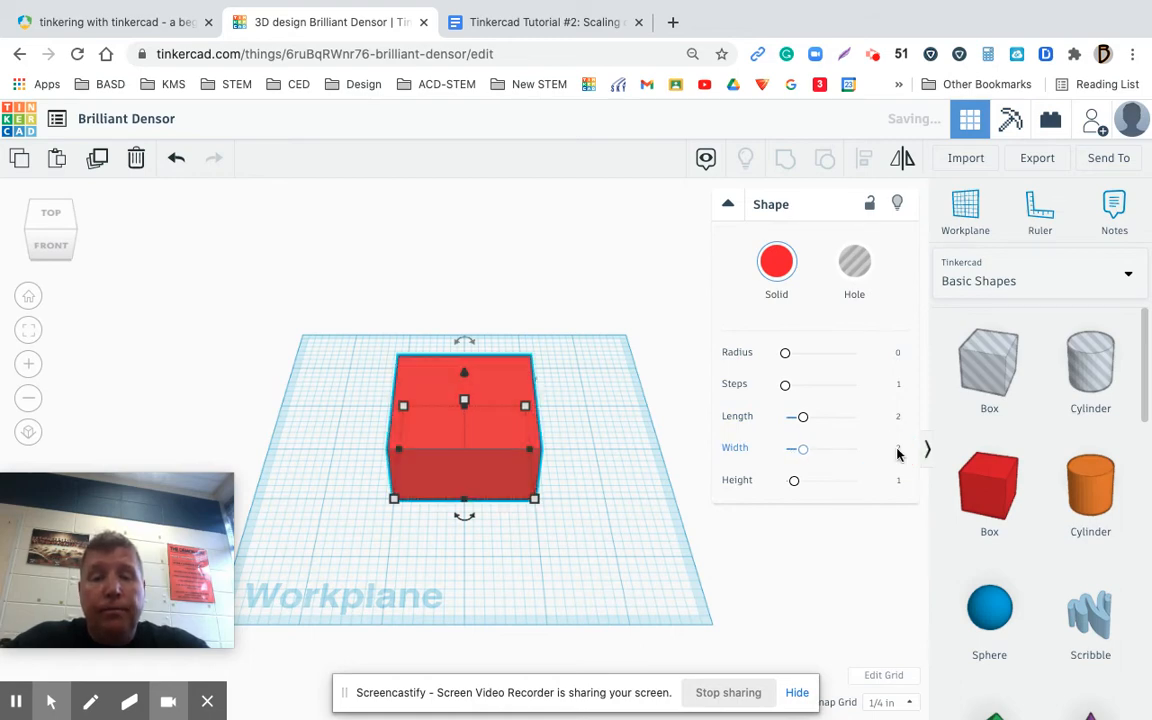
left_click(897, 482)
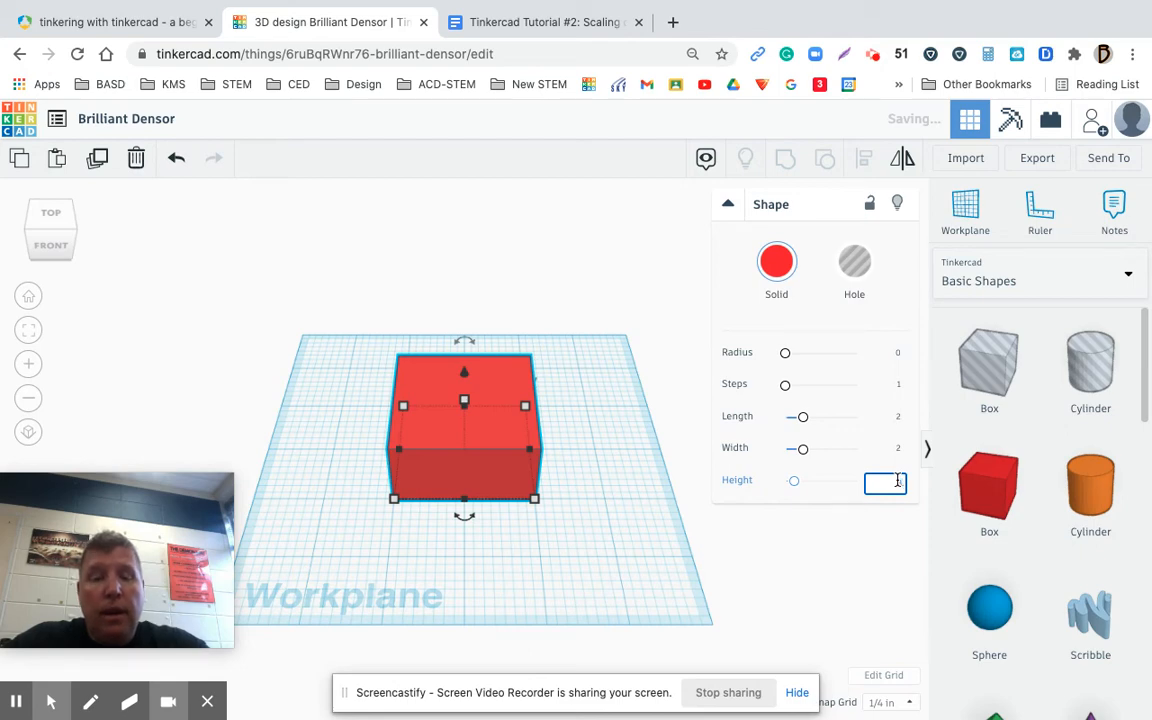
type("3.5")
key("Return")
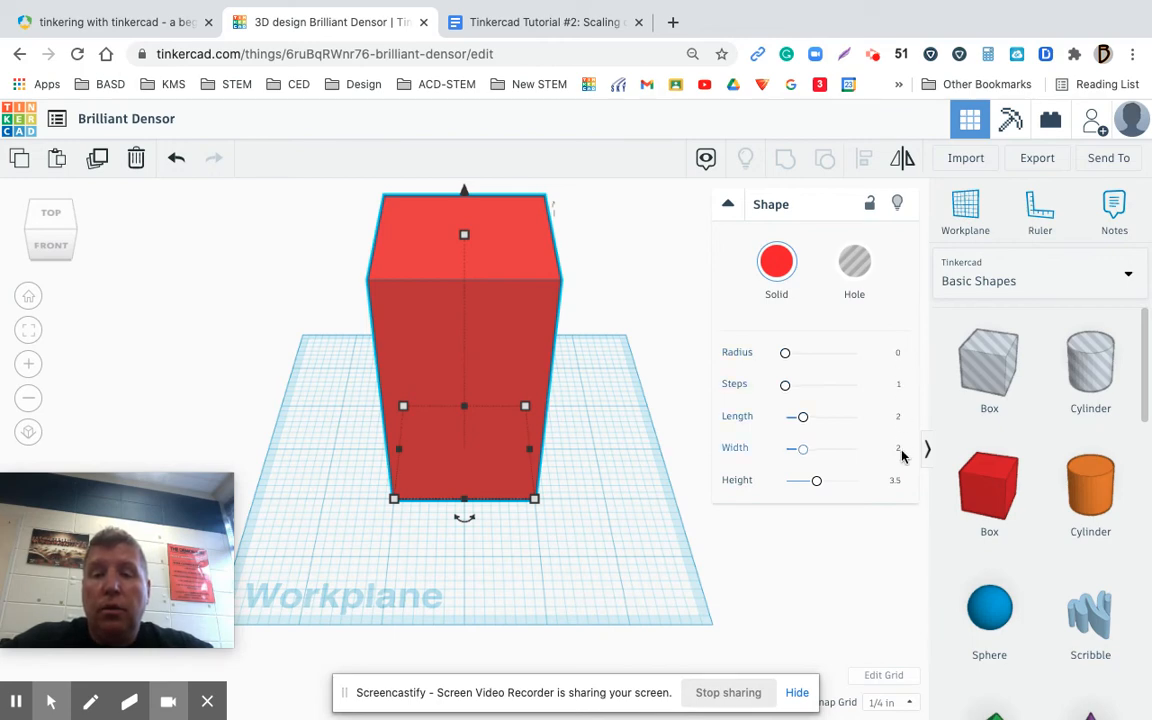
Move the box toward the workplane's right side, and capture the box with its shape settings in a Lightshot screenshot
left_click_drag(516, 310, 611, 328)
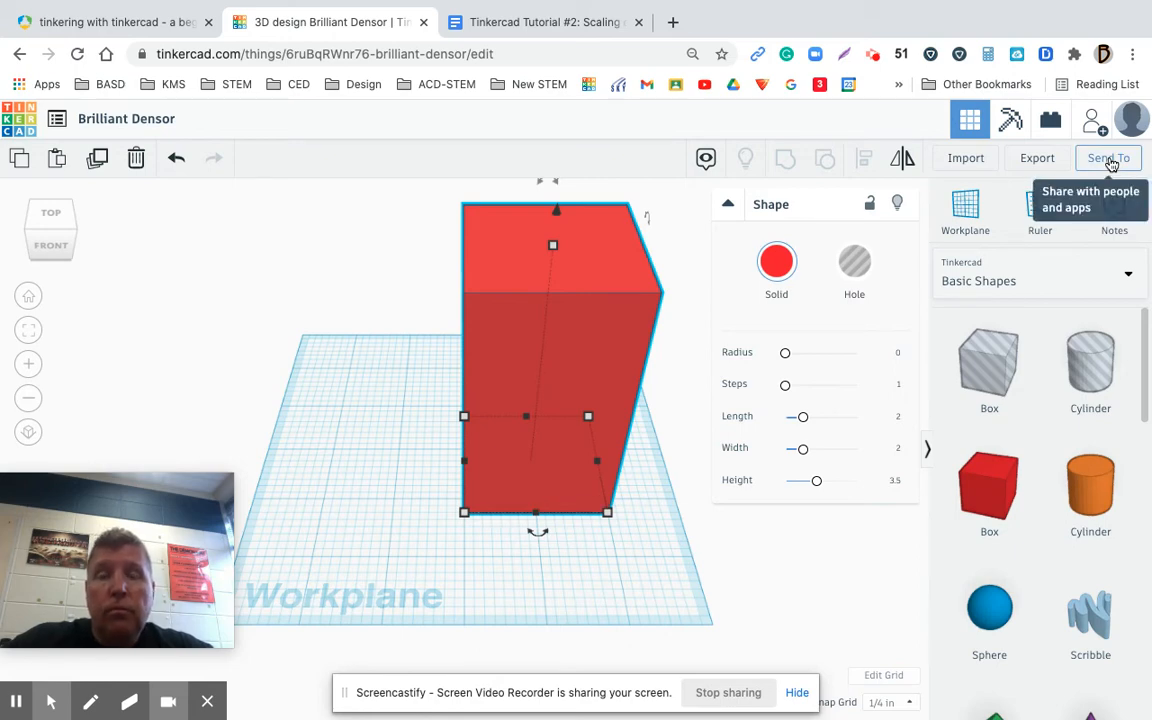
left_click(844, 56)
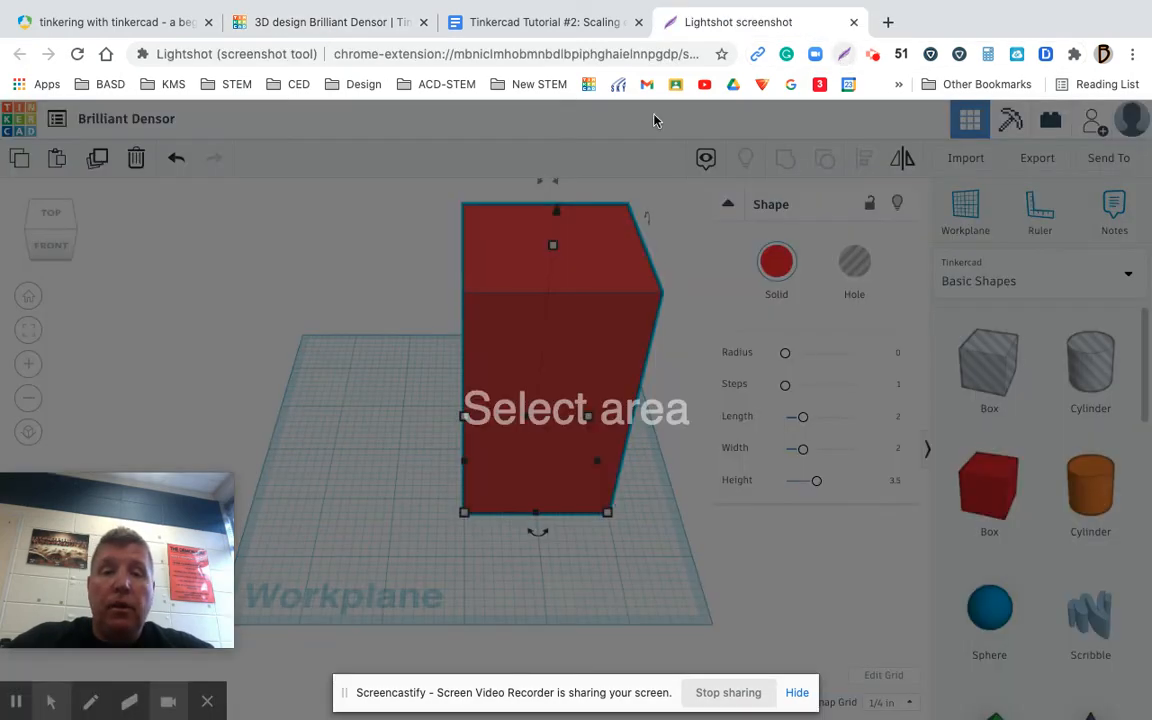
left_click_drag(428, 131, 932, 535)
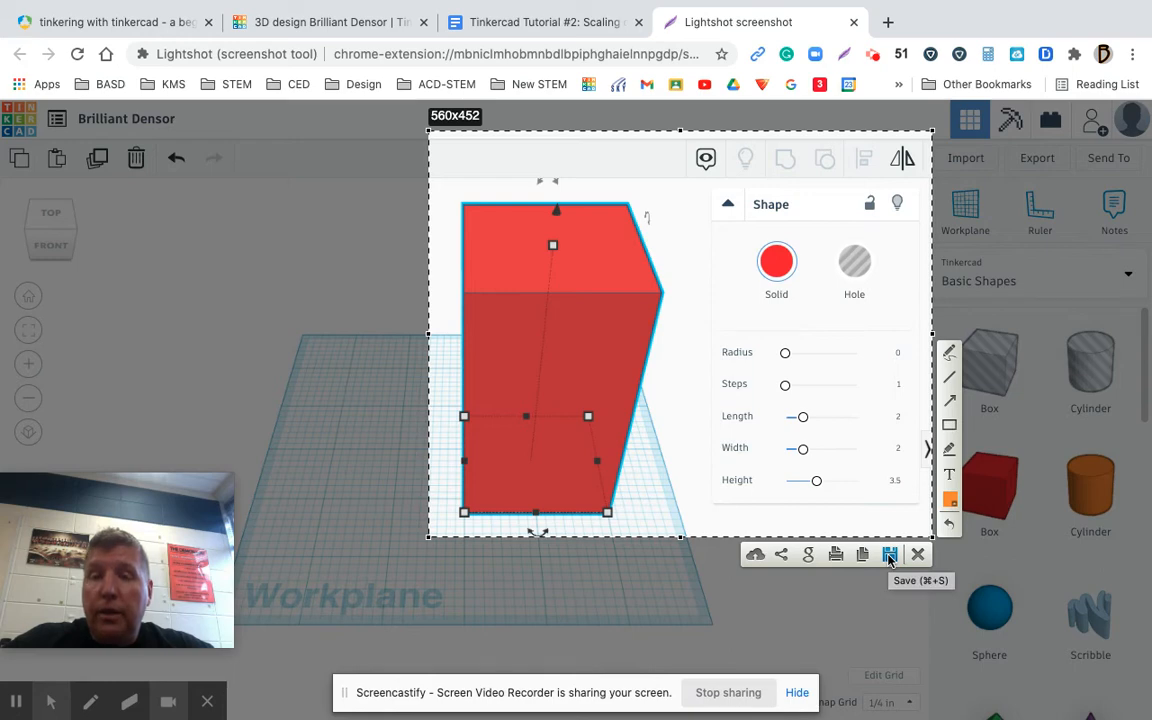
left_click(589, 24)
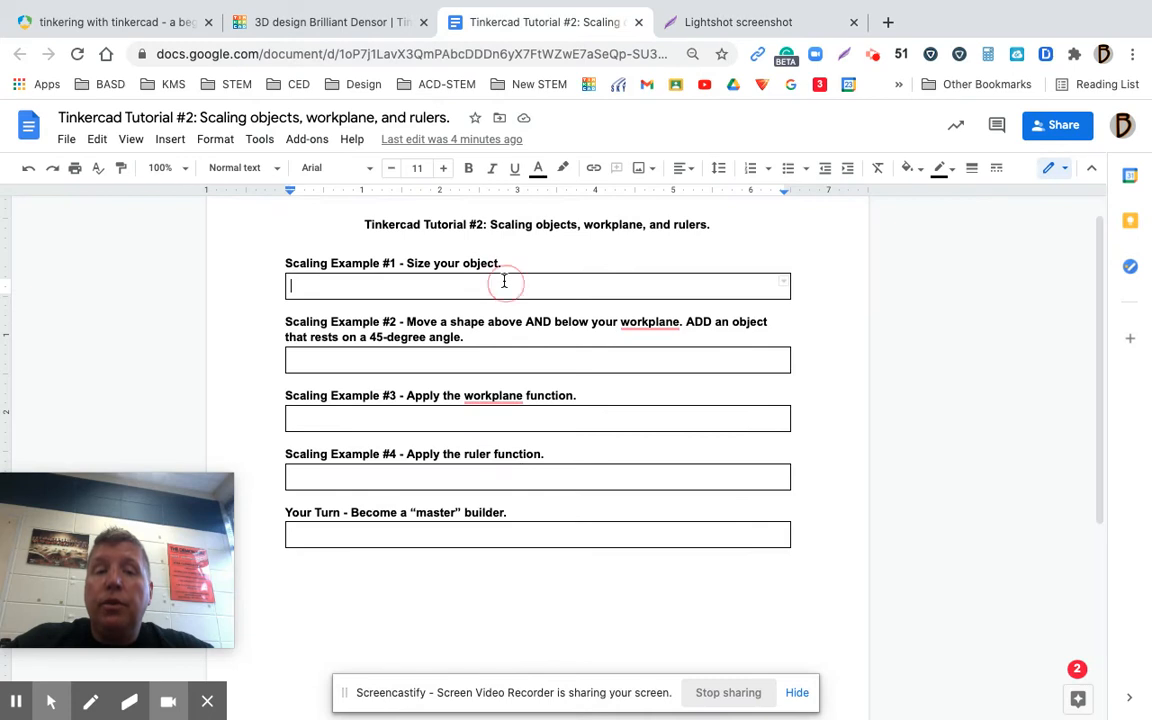
left_click(725, 22)
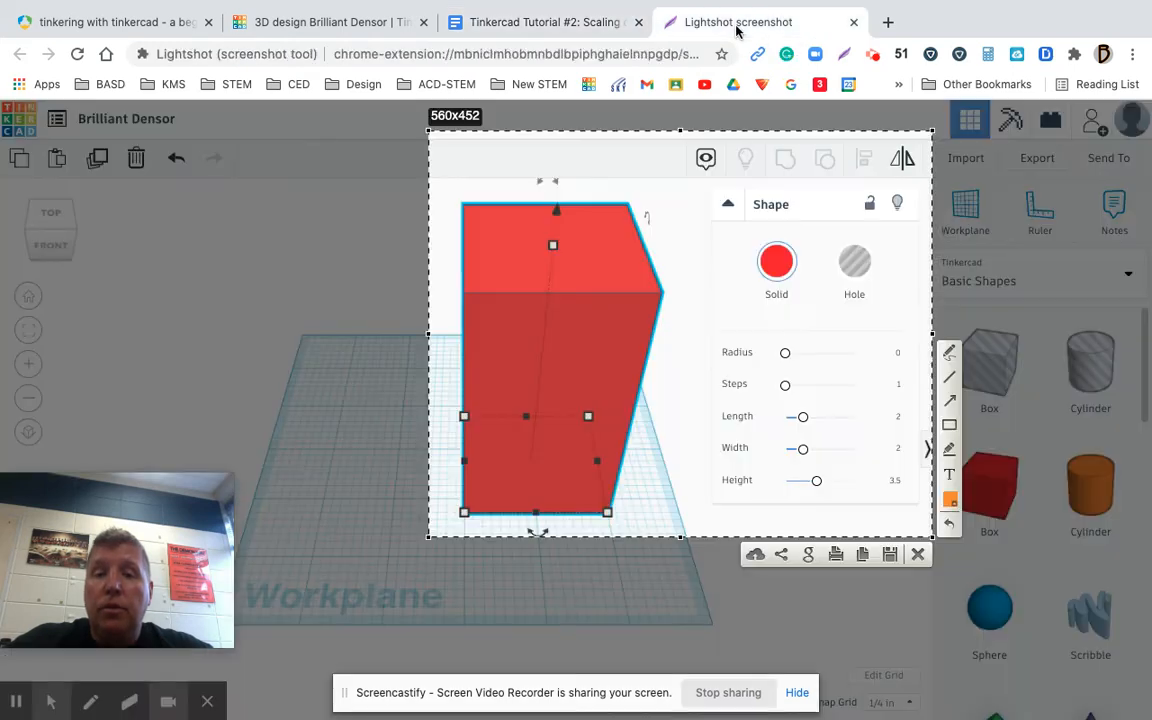
Save the captured box screenshot to the Desktop as a PNG image named 1
left_click(892, 565)
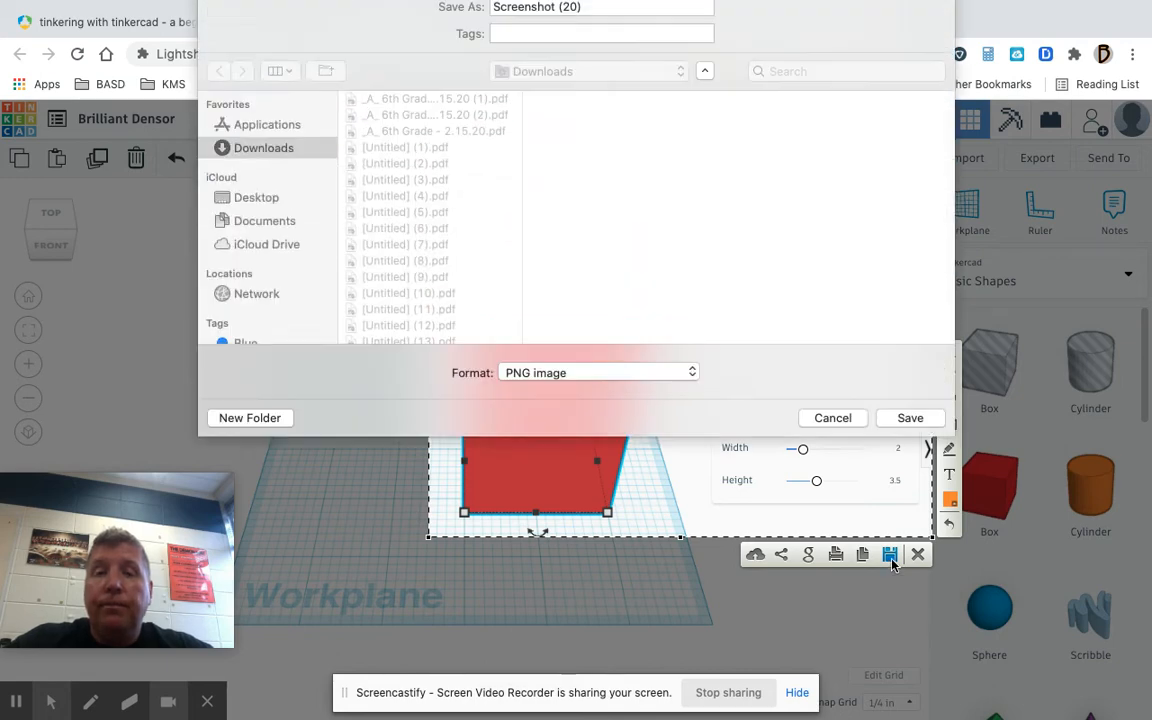
left_click(266, 215)
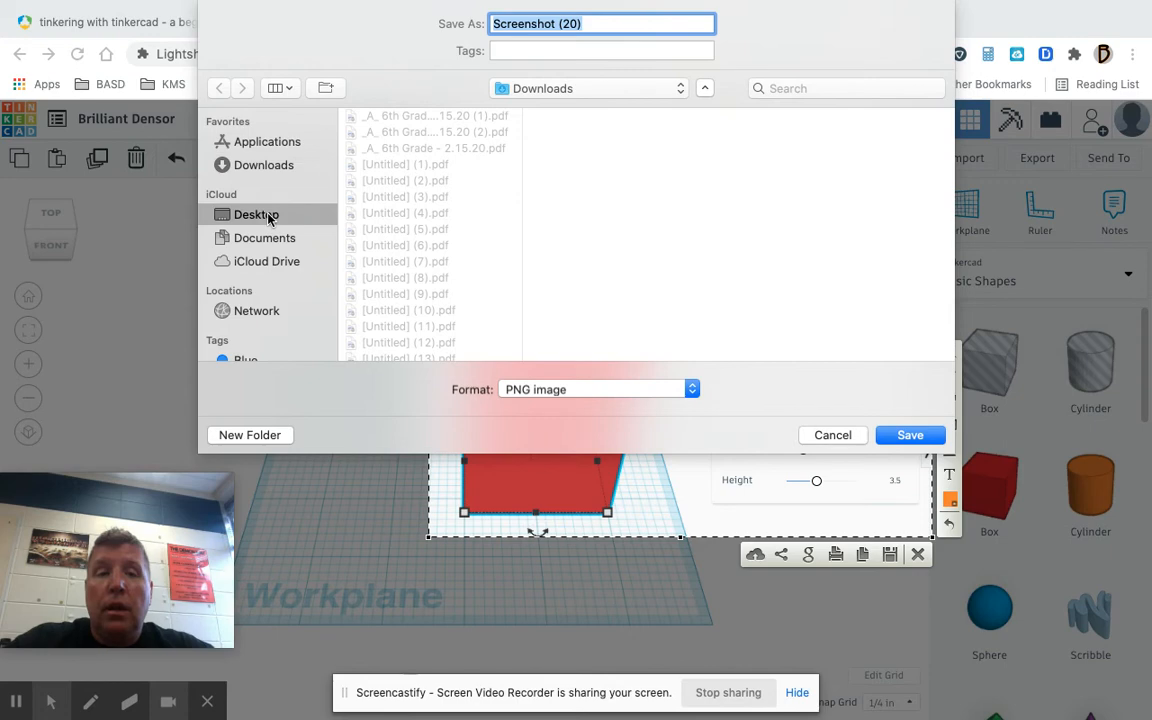
key("BackSpace")
type("1")
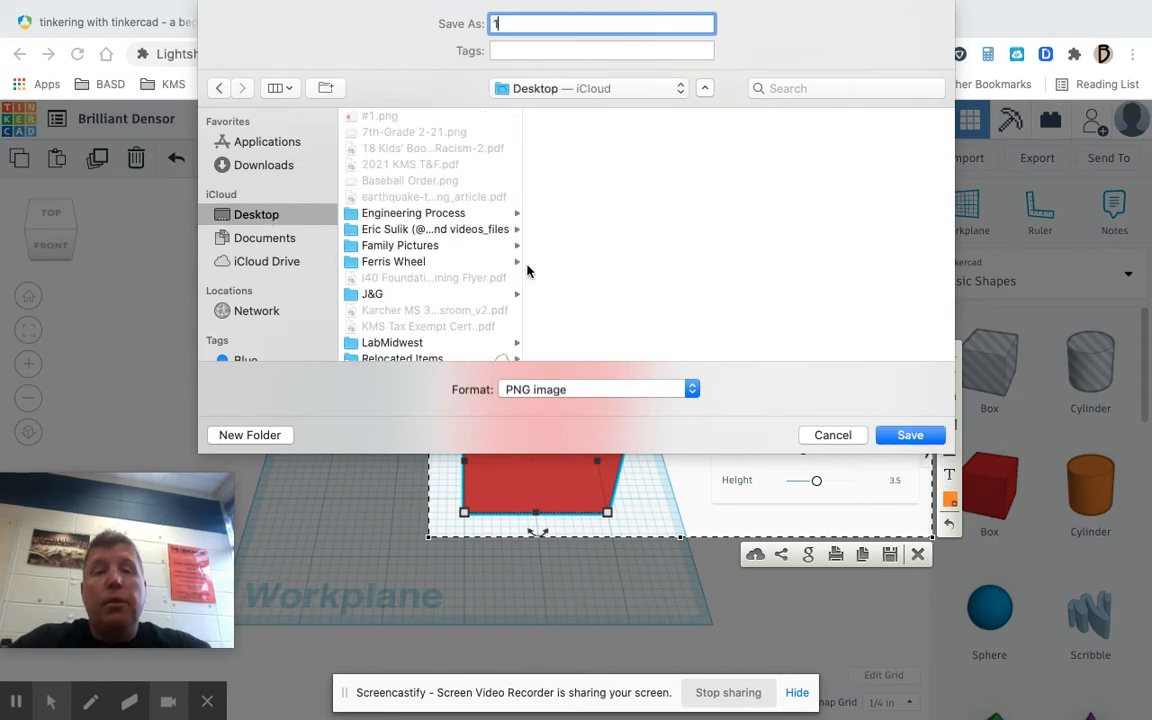
left_click(908, 433)
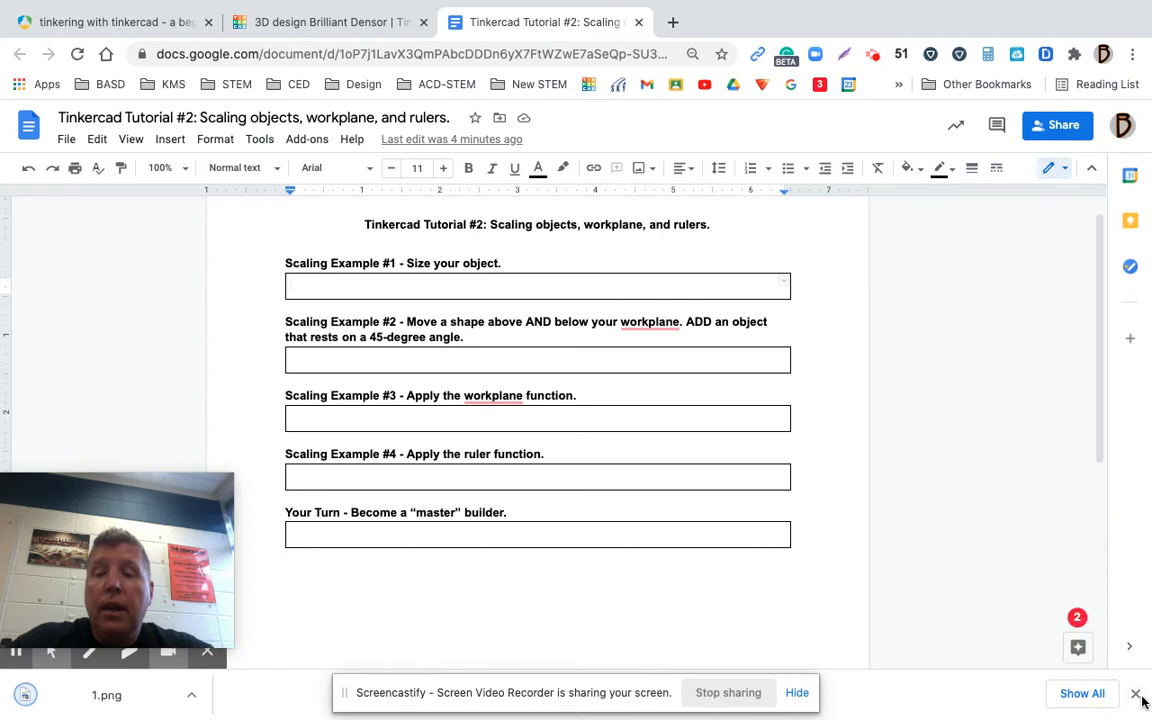
left_click(1136, 694)
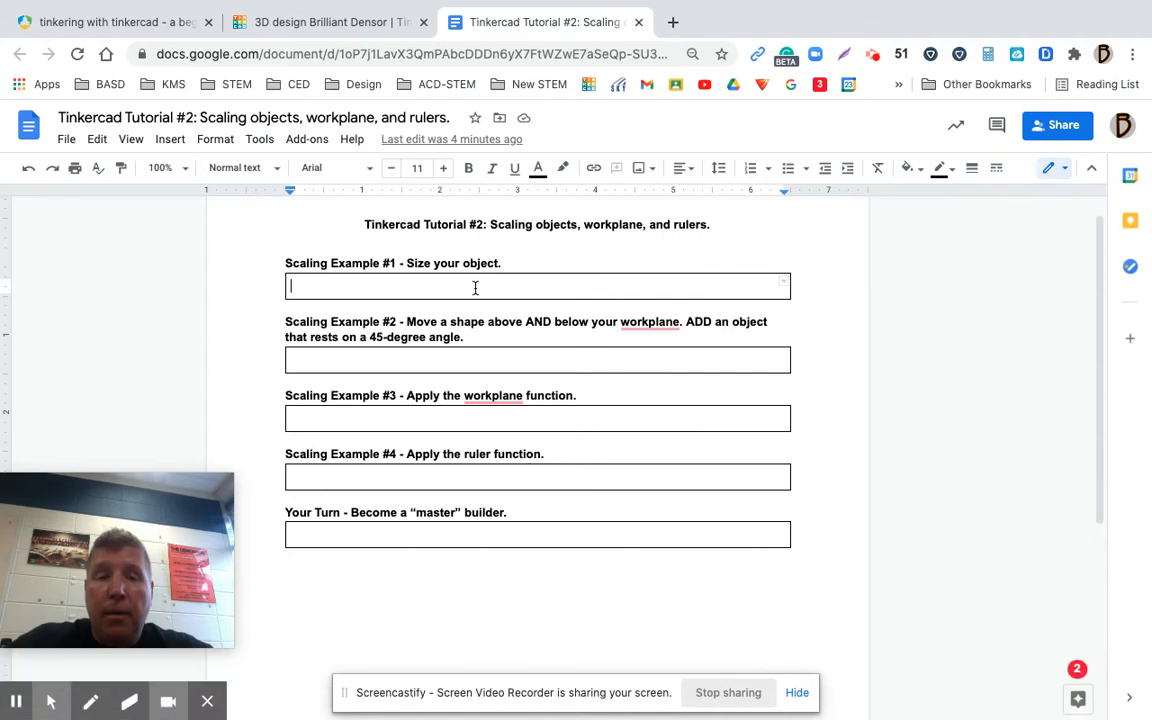
In the assignment document, insert the image 1.png from the Desktop into the Scaling Example #1 box
left_click(172, 141)
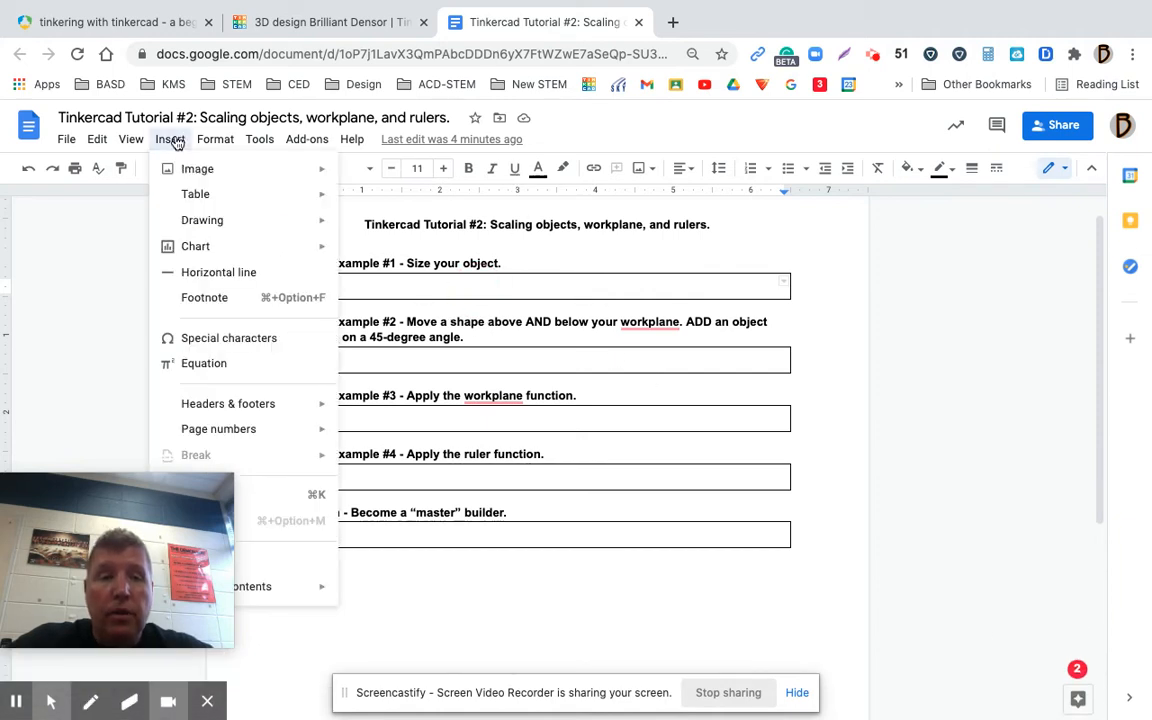
mouse_move(296, 170)
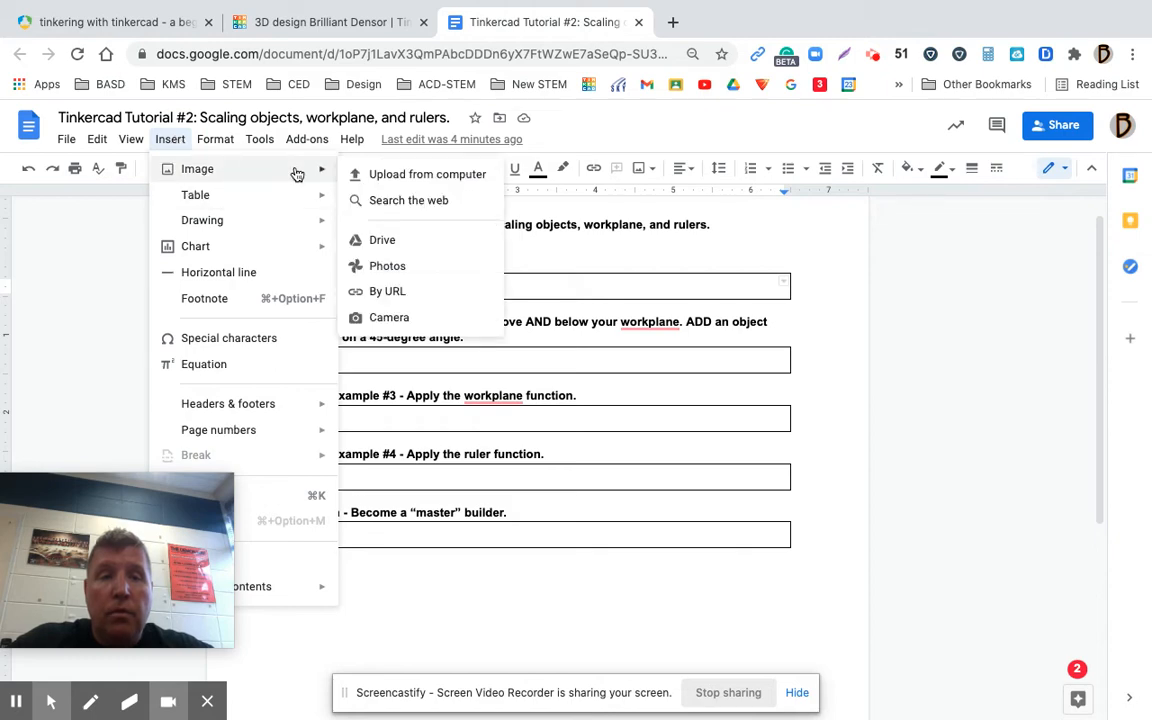
left_click(398, 176)
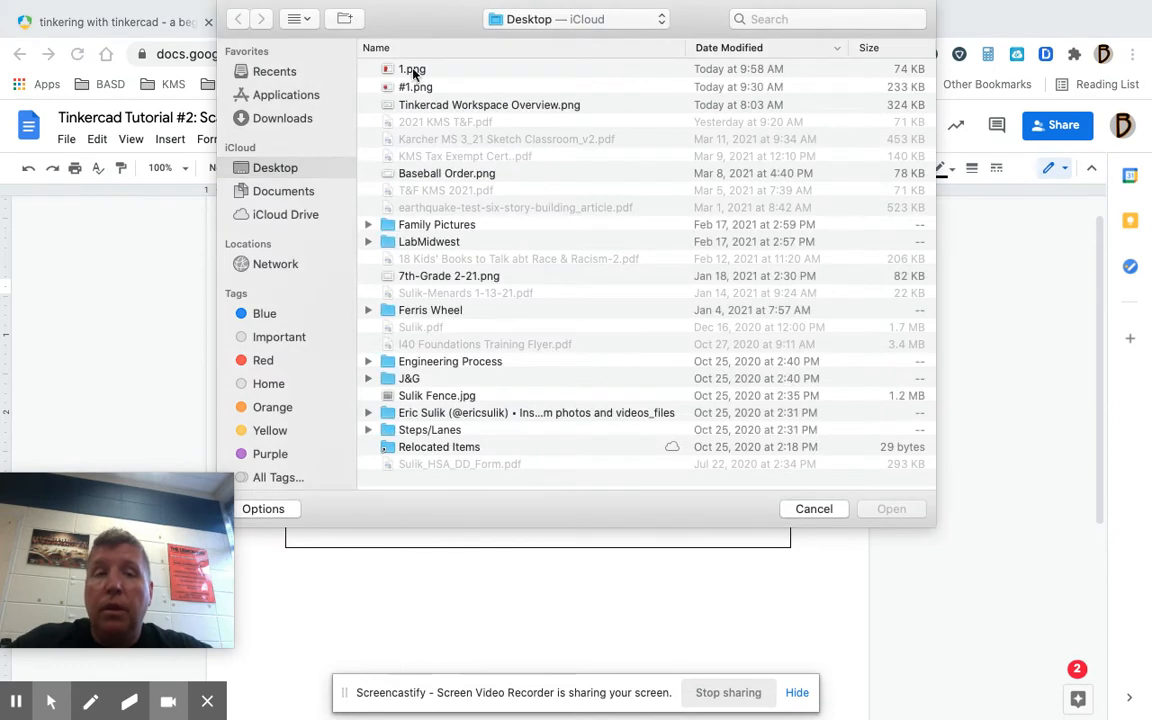
left_click(413, 68)
left_click(890, 509)
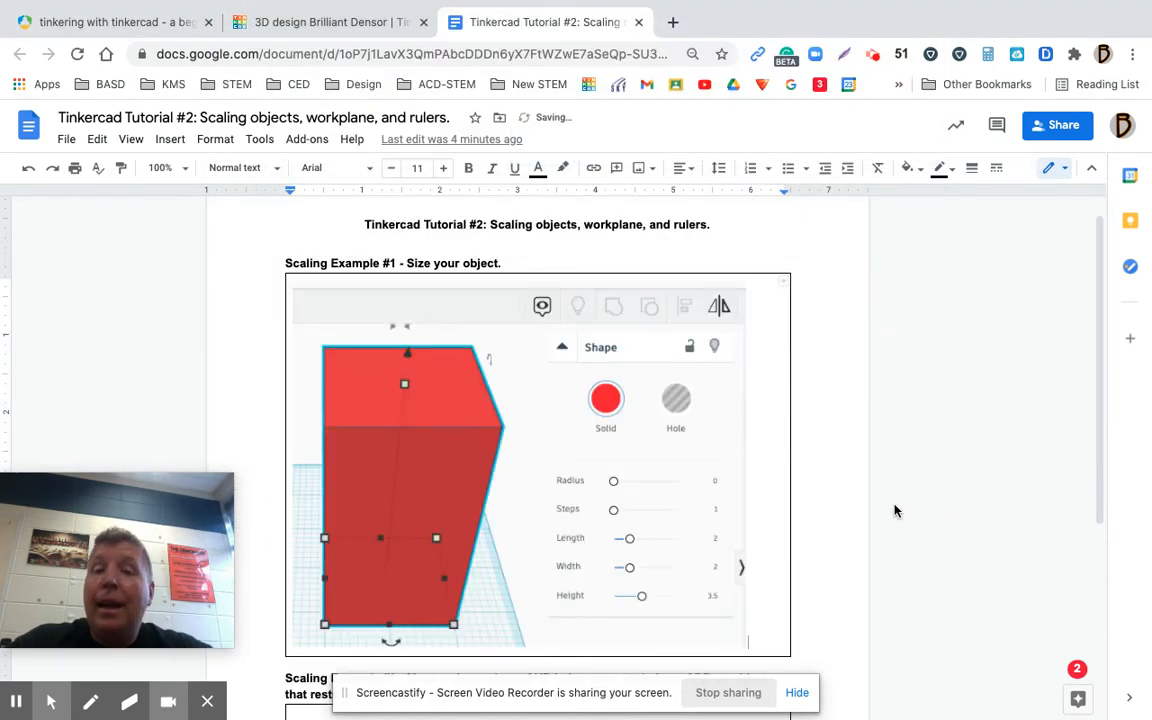
Return to the Tinkercad design, look at its Send options for a picture of the design, and close them
left_click(386, 24)
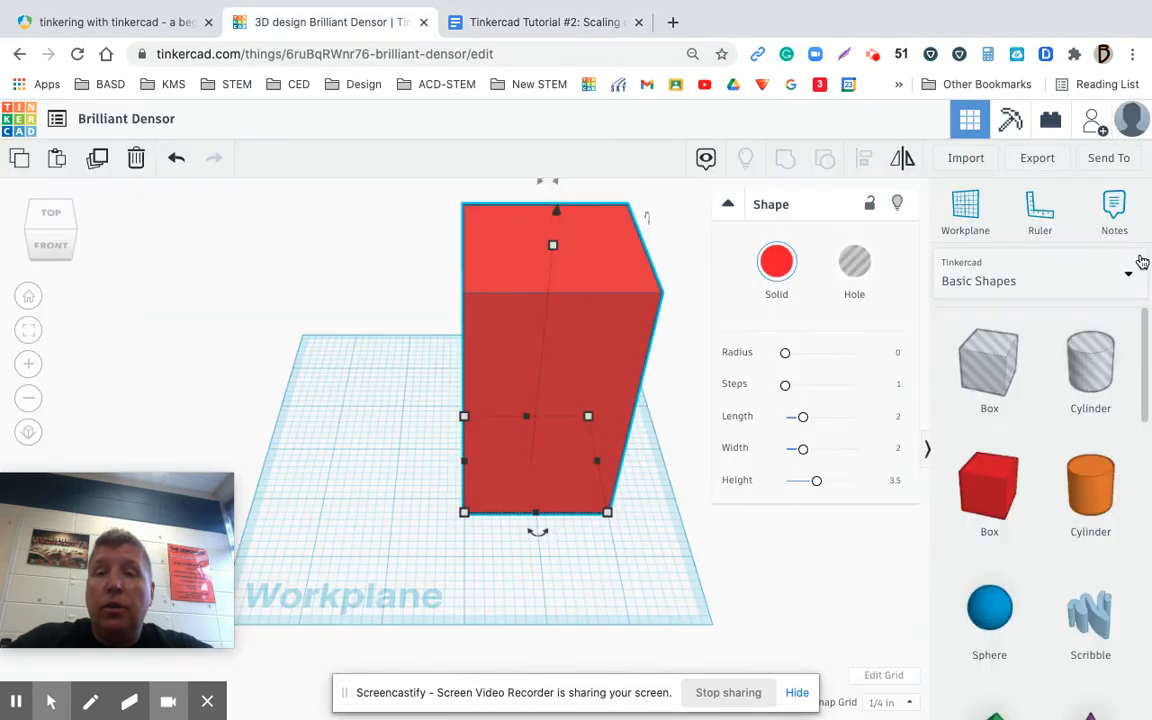
left_click(1108, 158)
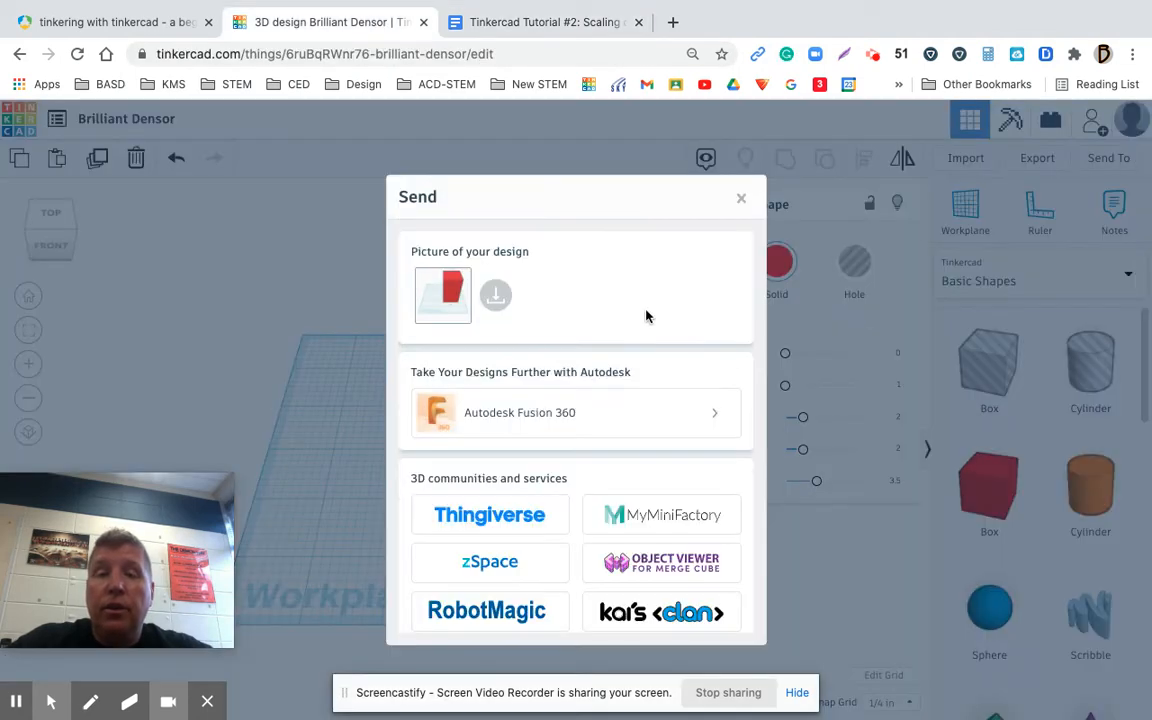
left_click(741, 198)
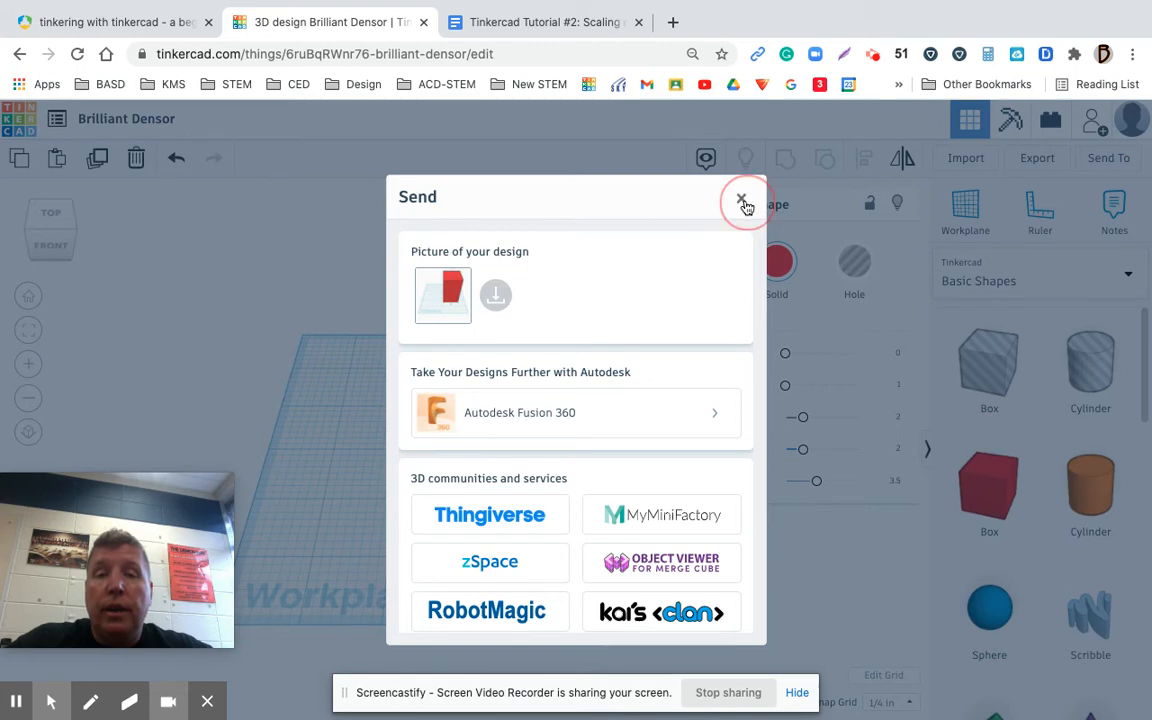
Delete the tall red box from the Tinkercad workplane
left_click(533, 28)
left_click(380, 21)
left_click(553, 328)
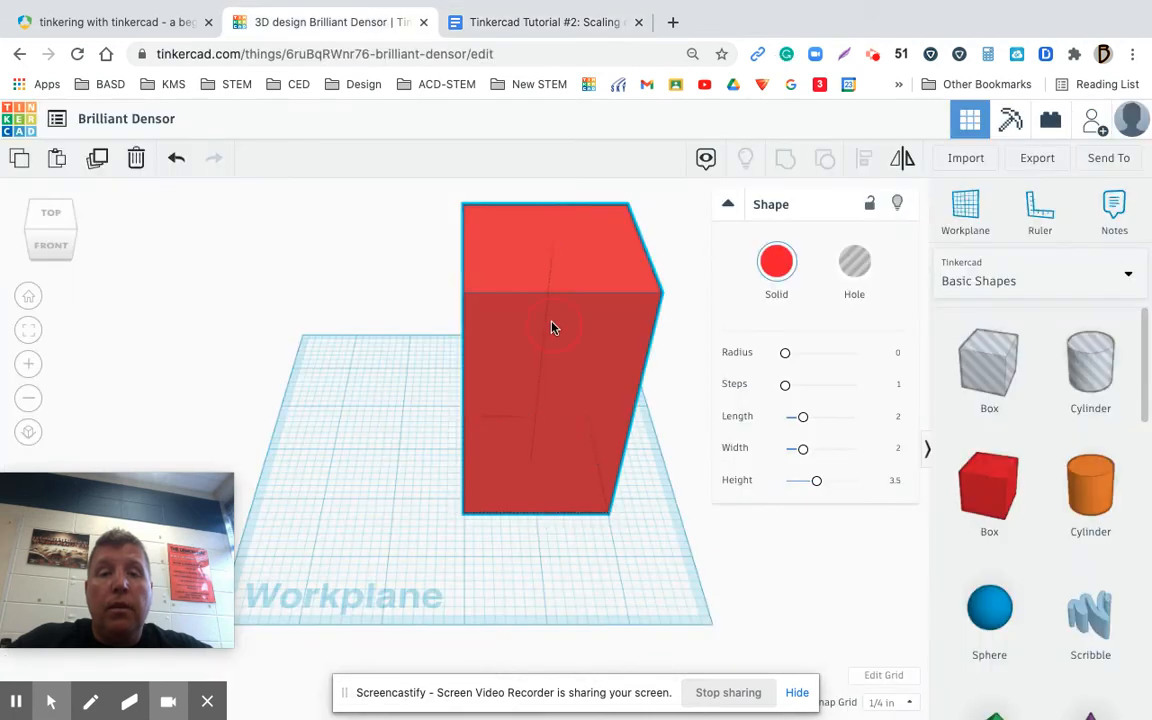
key("Delete")
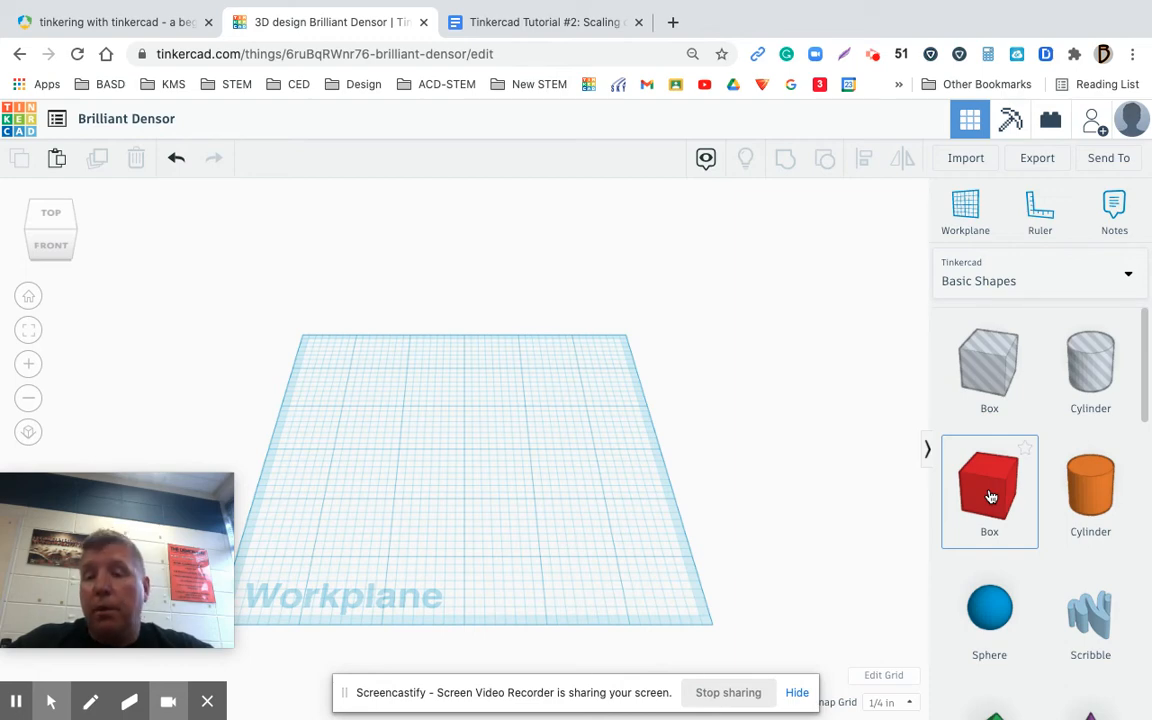
Place a new solid red box at the middle of the workplane, copy it and paste two duplicates
left_click_drag(990, 497, 473, 425)
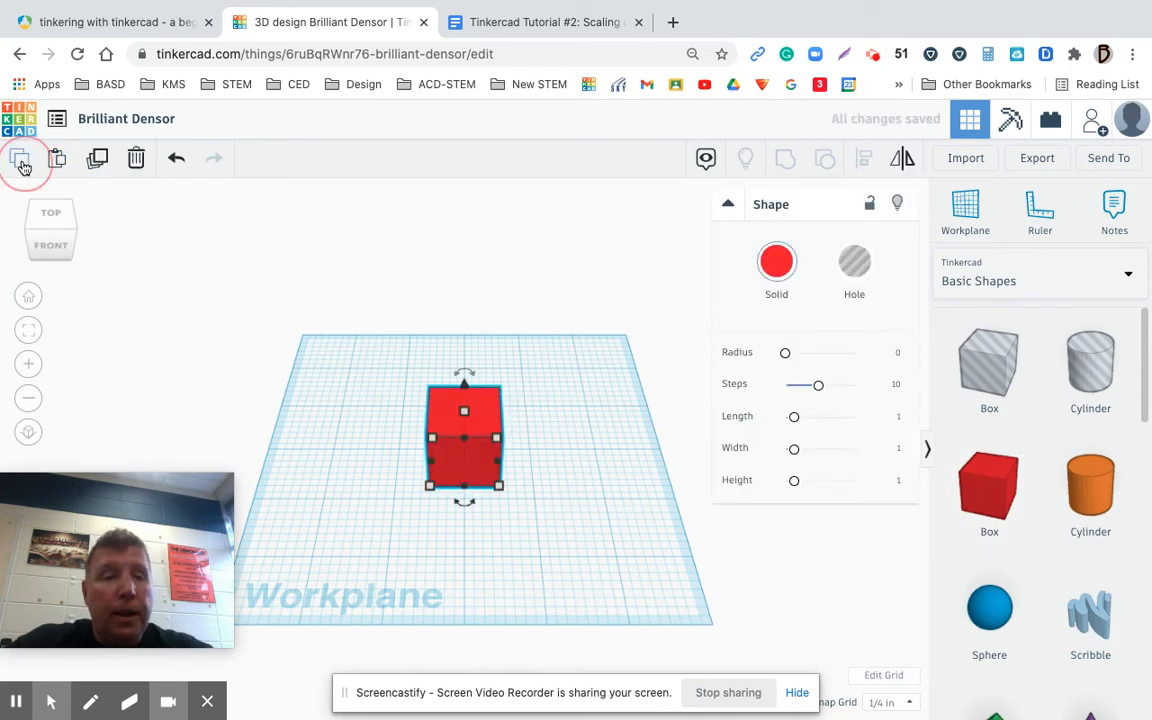
left_click(57, 160)
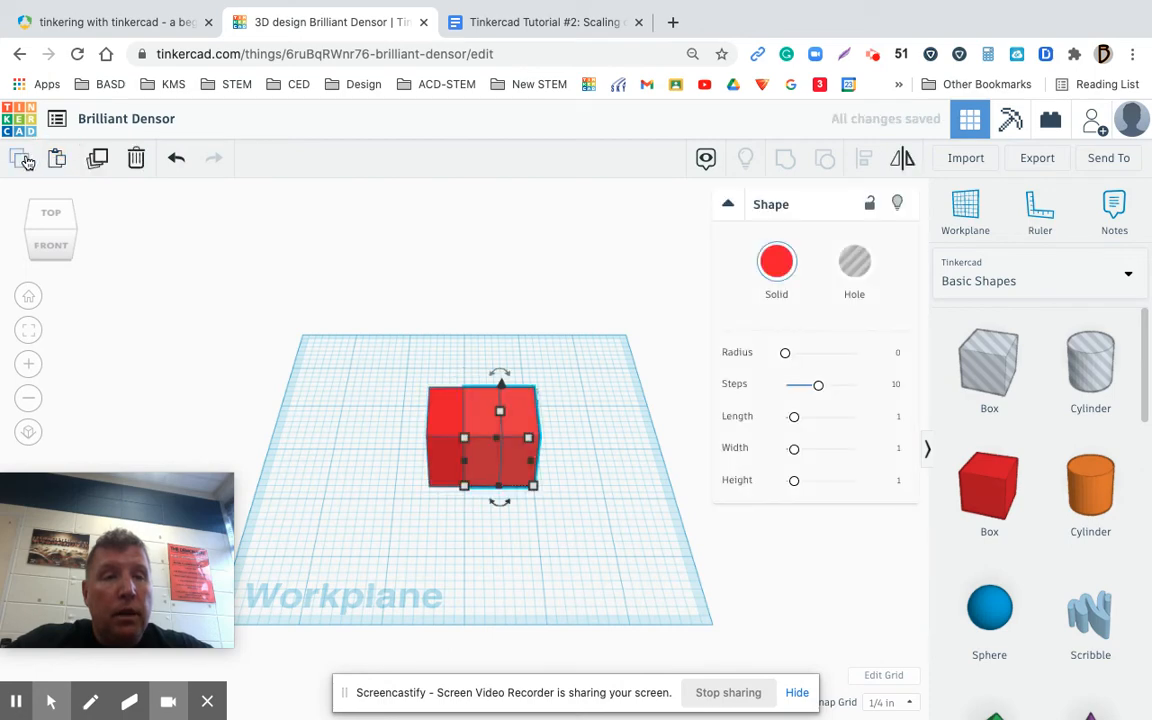
left_click(57, 160)
Spread the three red boxes apart into an evenly spaced row across the middle of the workplane
left_click_drag(452, 415, 350, 415)
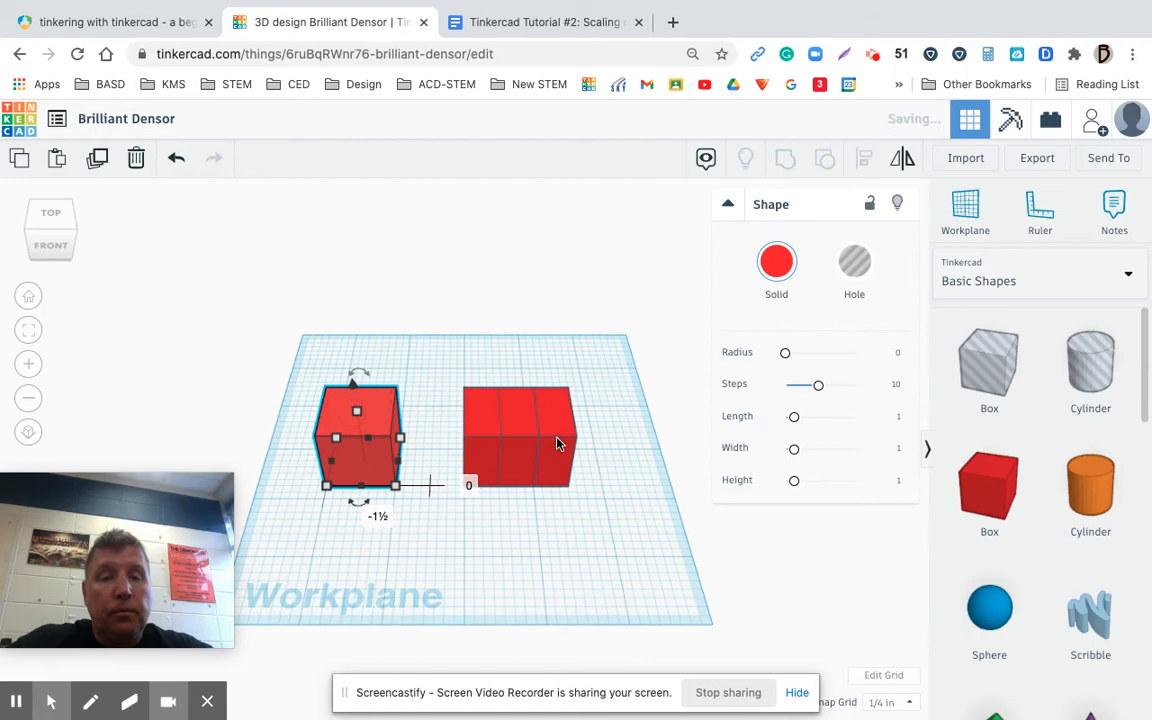
left_click_drag(465, 428, 431, 428)
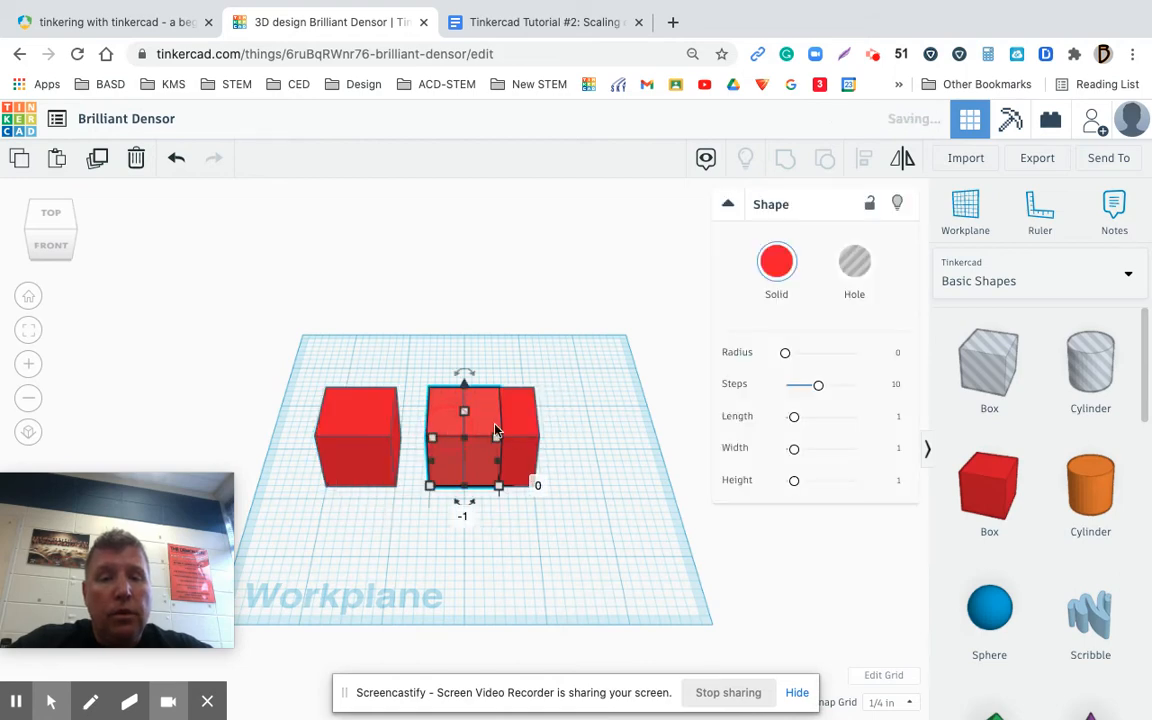
left_click_drag(522, 440, 597, 424)
left_click(355, 422)
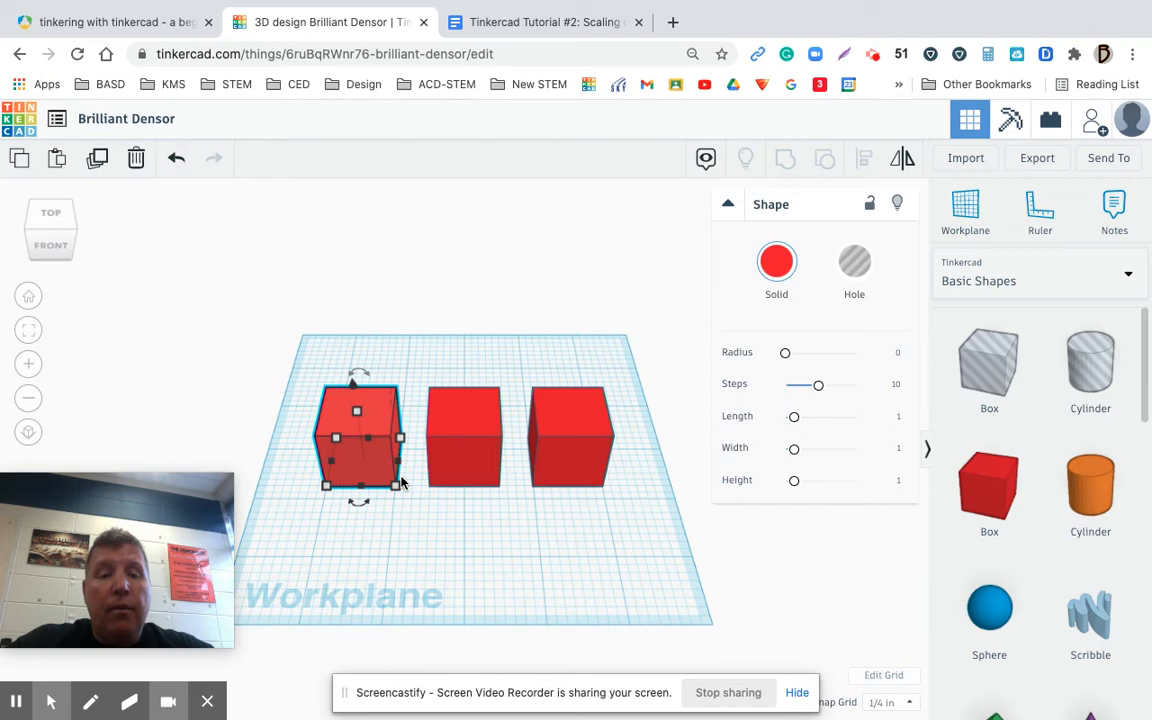
left_click(466, 443)
left_click(466, 440)
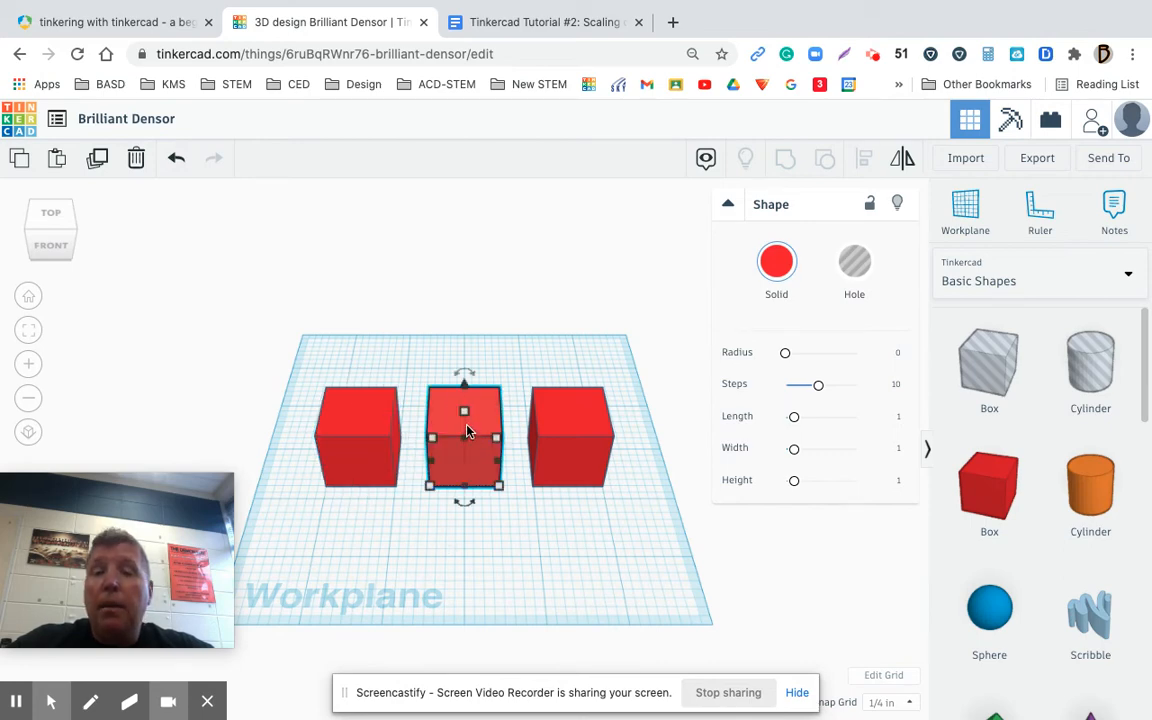
left_click(568, 436)
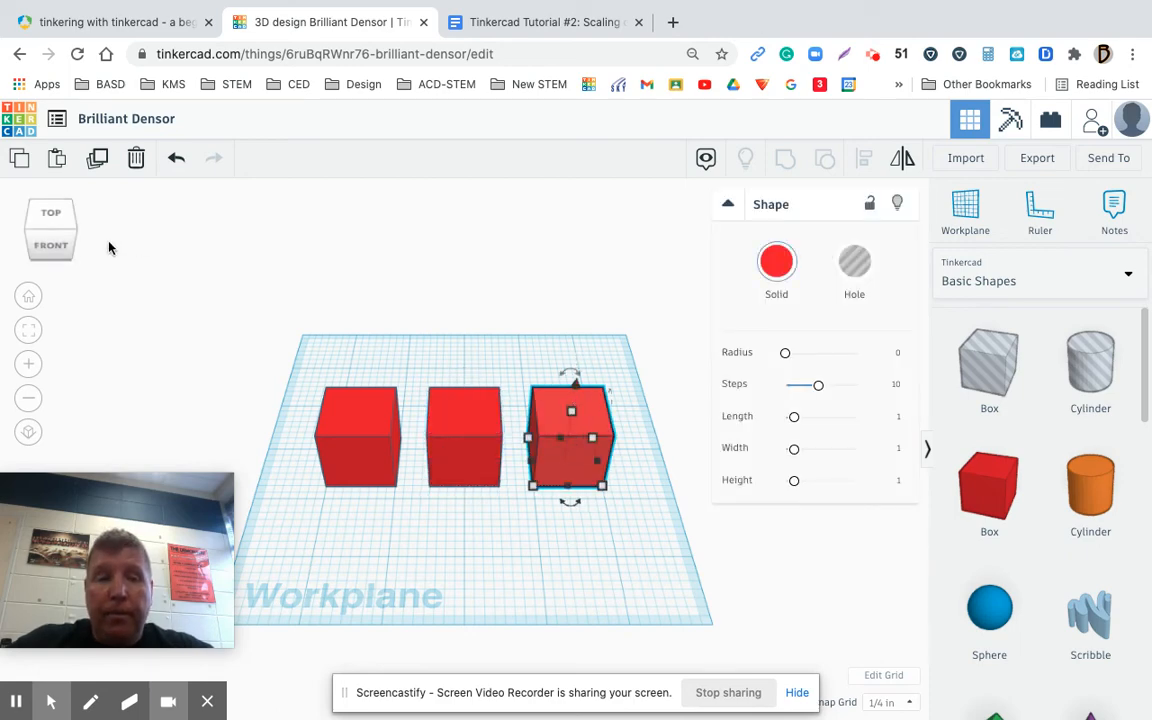
In the front view, lower the left box by ½ inch so it sits partly below the workplane
left_click(48, 248)
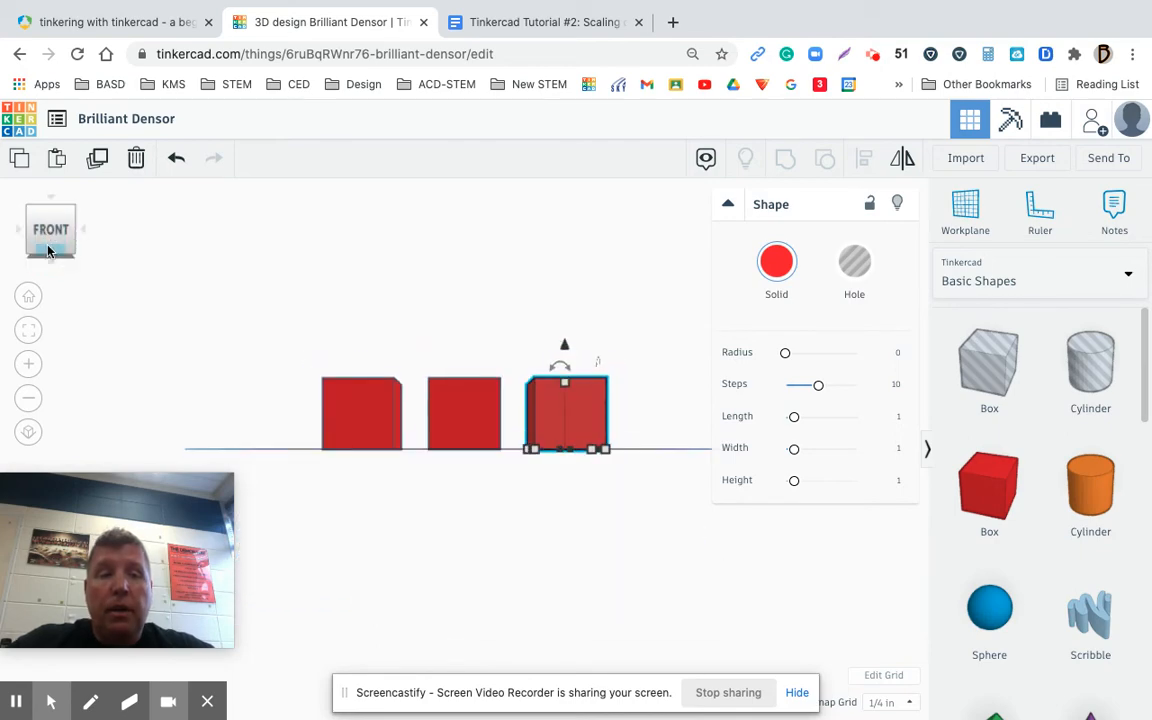
left_click(375, 402)
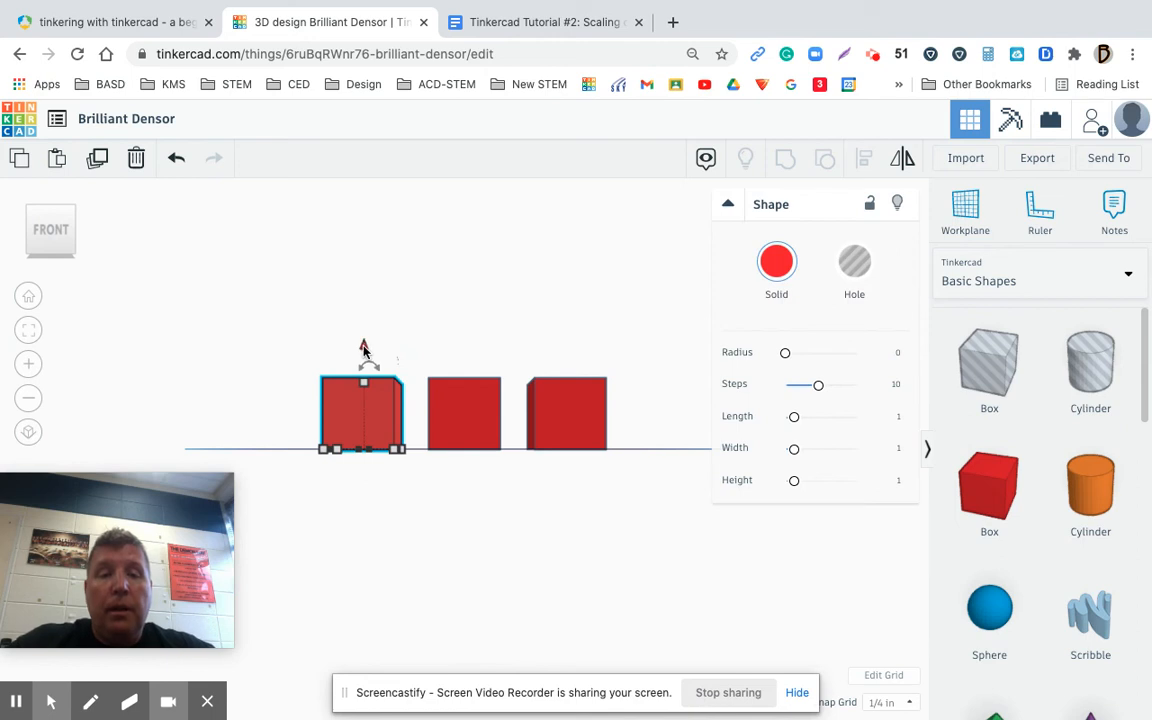
left_click(364, 349)
left_click(364, 349)
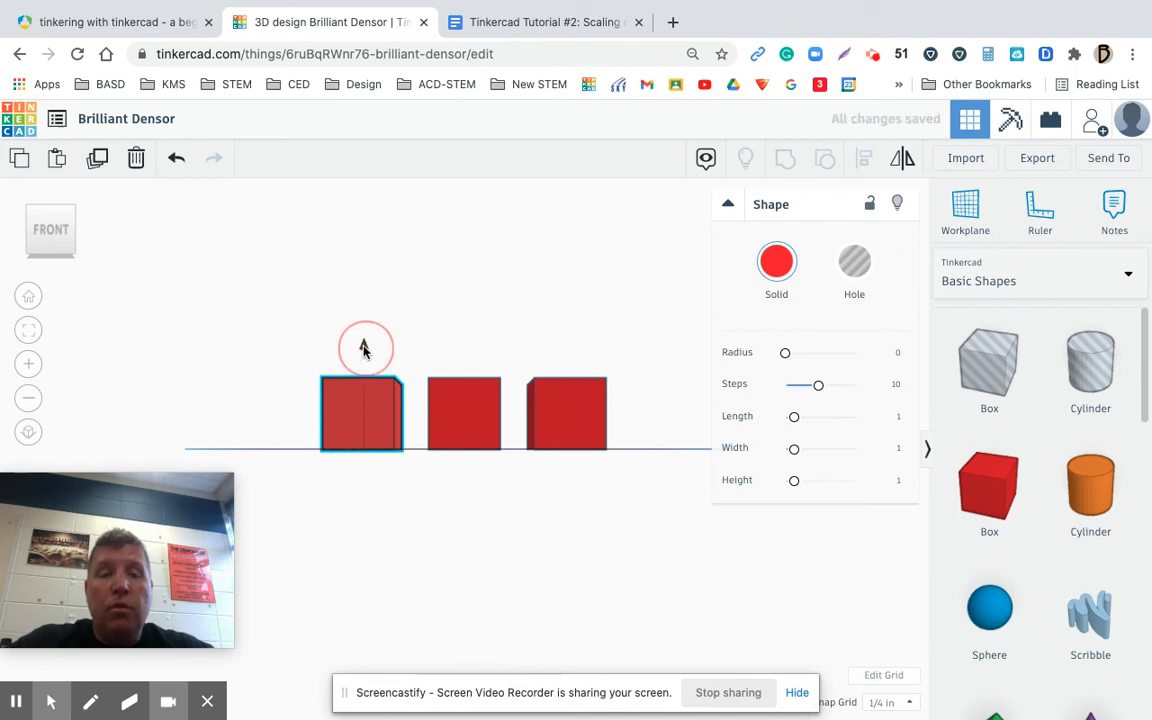
left_click(364, 349)
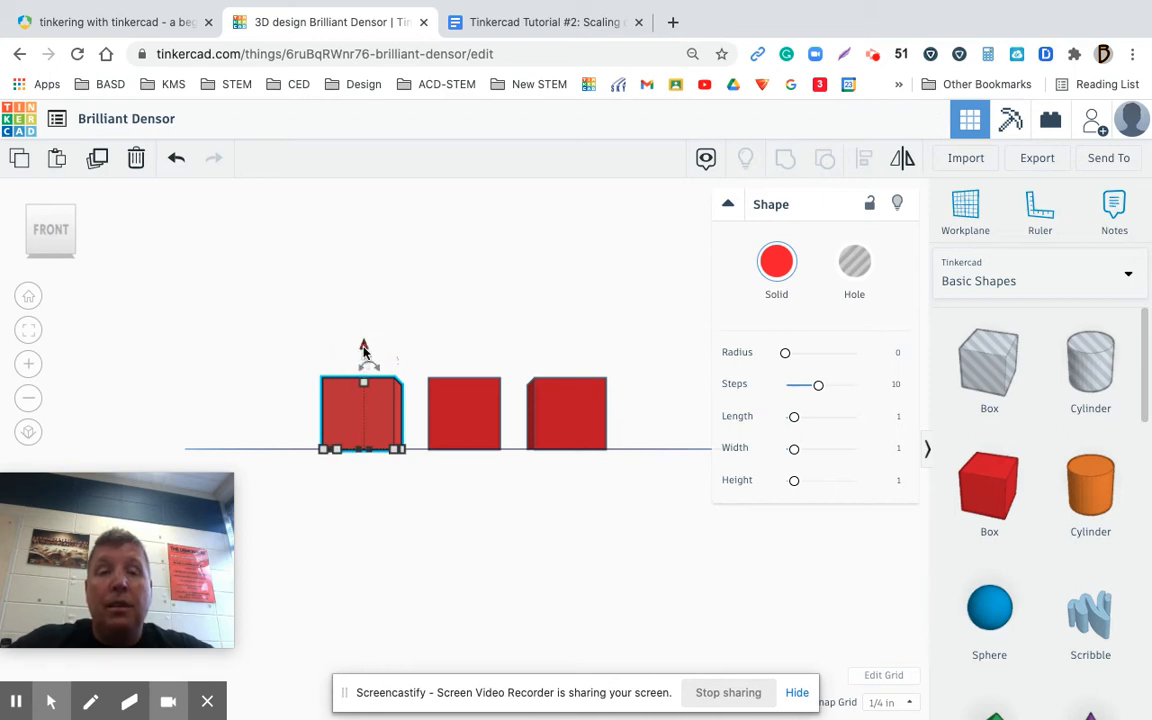
left_click_drag(364, 349, 364, 380)
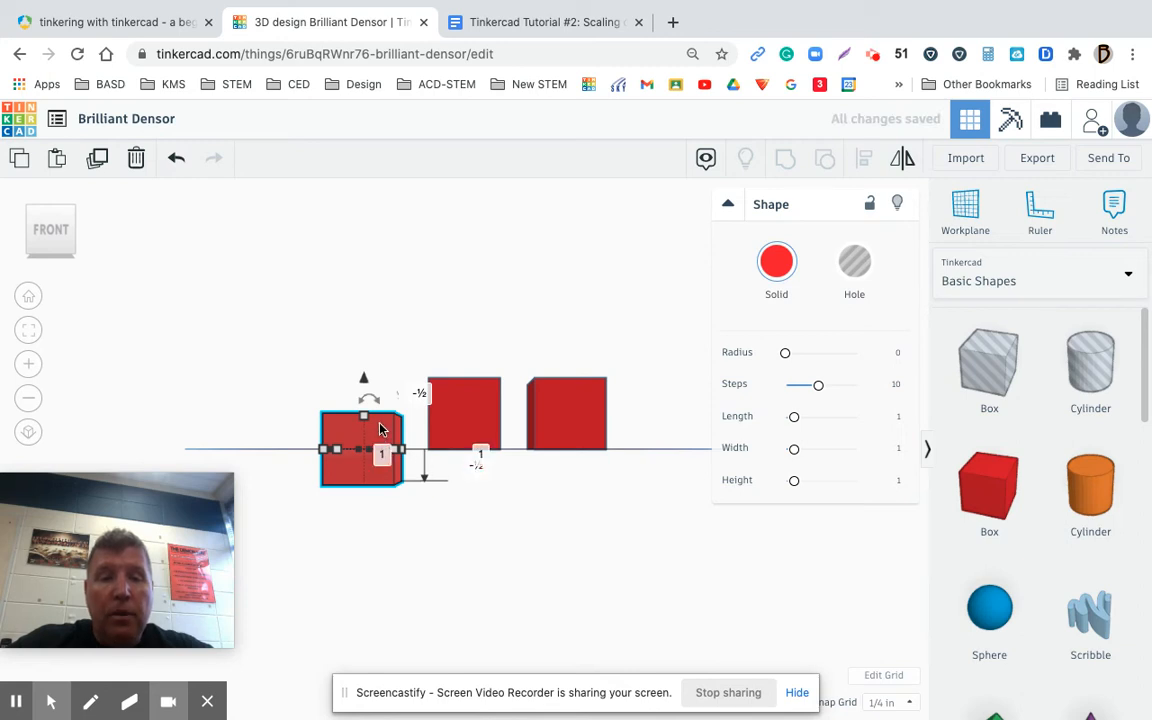
left_click_drag(380, 401, 381, 402)
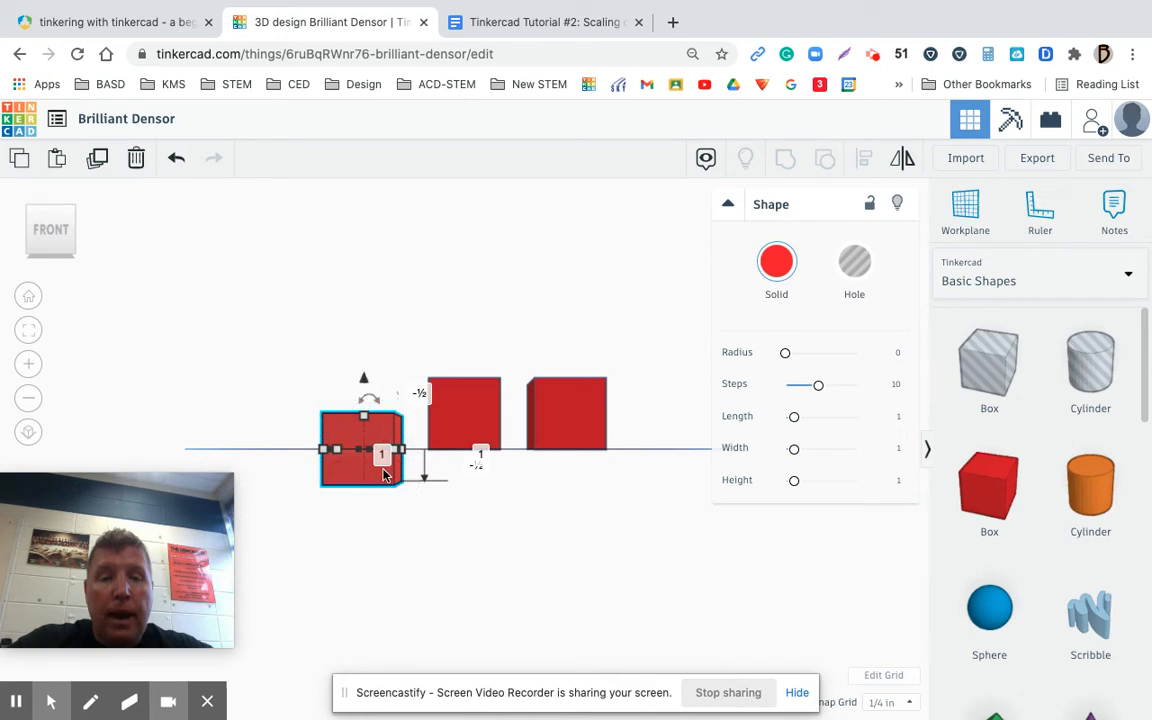
left_click(396, 523)
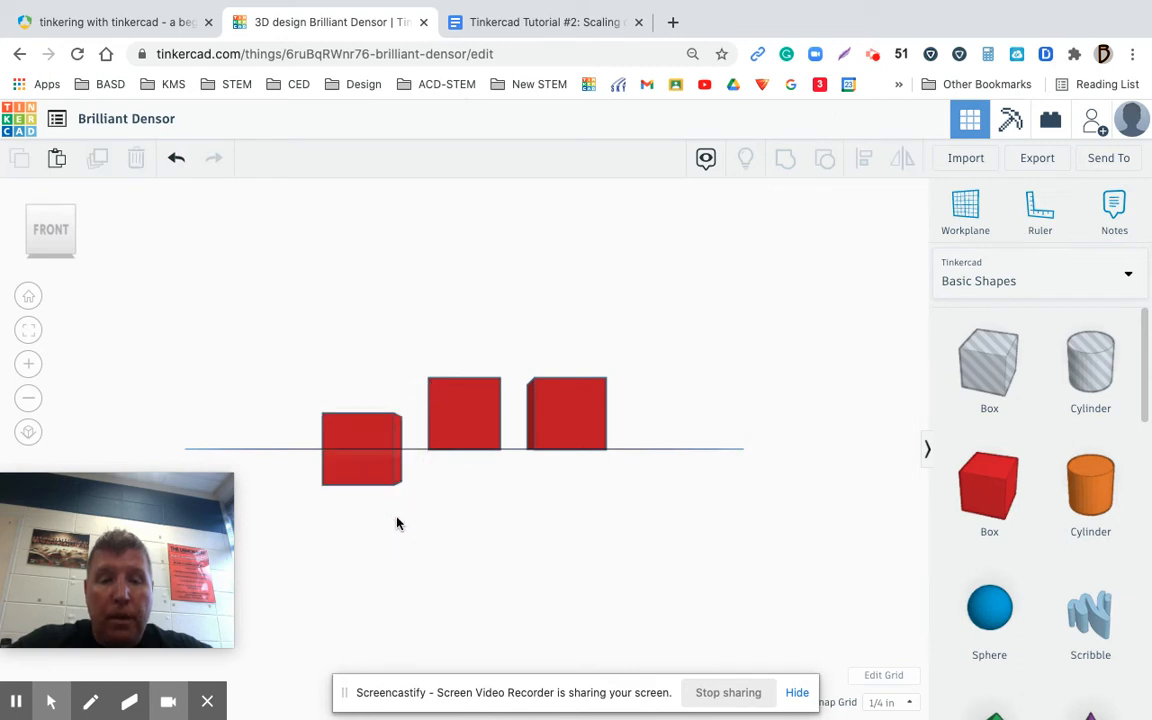
Raise the right box to 1 inch above the workplane
left_click(478, 411)
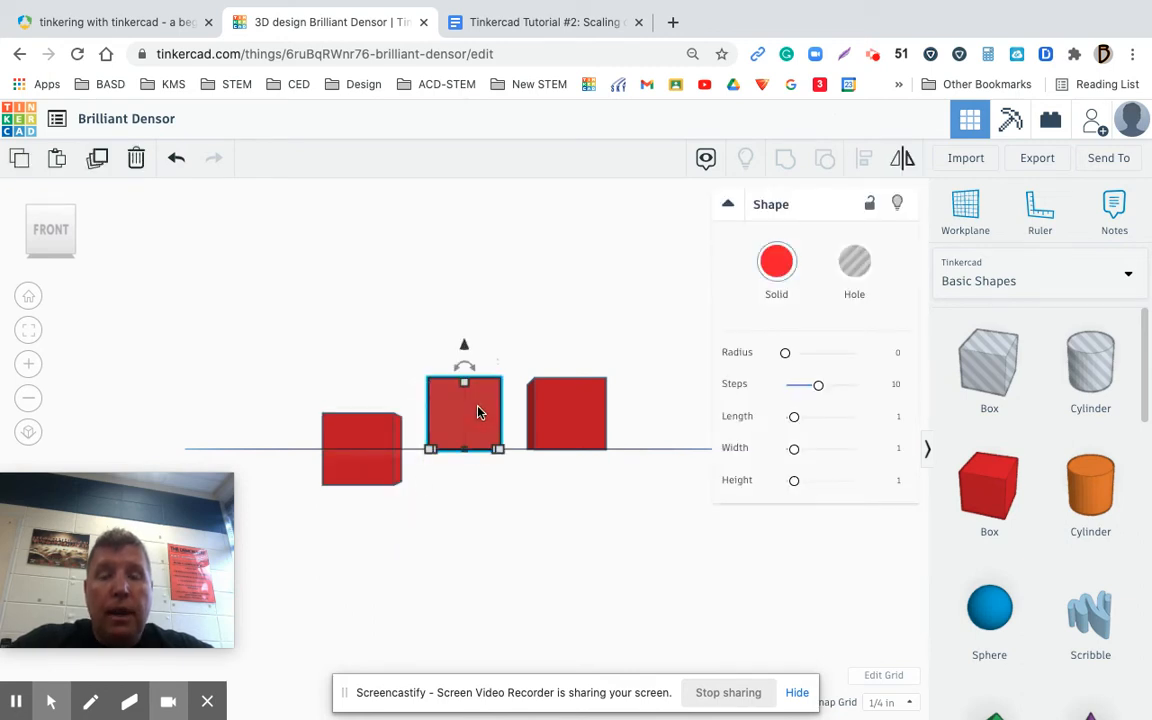
left_click(576, 416)
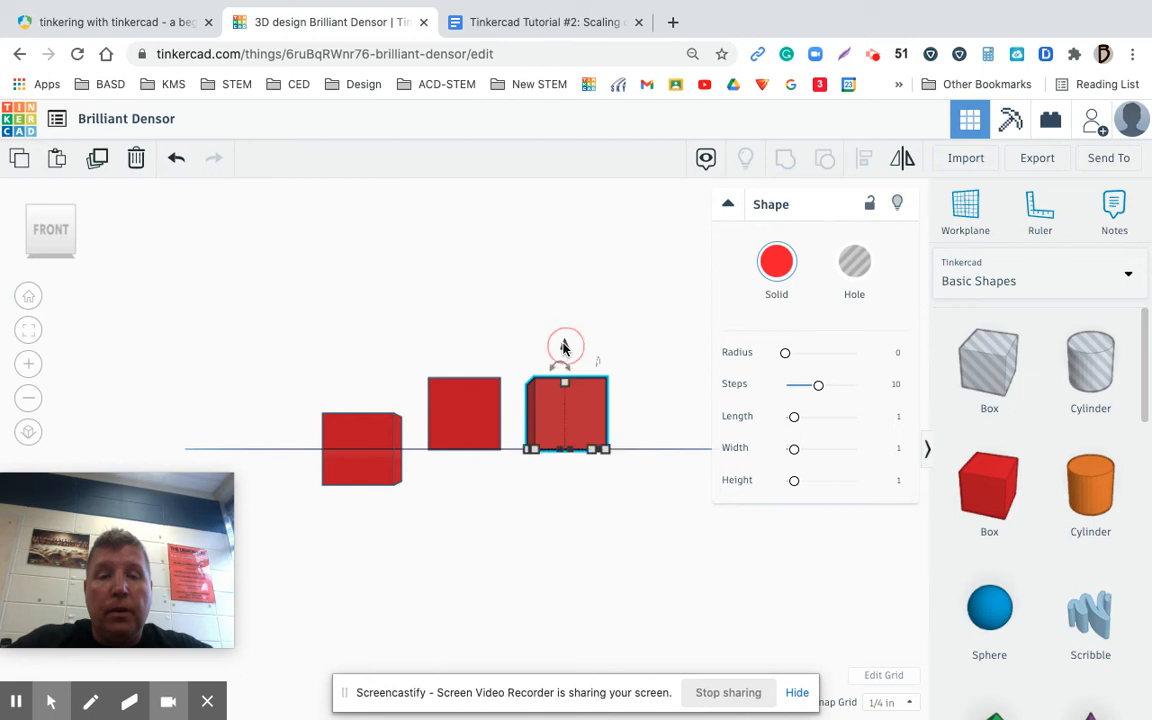
mouse_move(563, 342)
left_mouse_down()
mouse_move(563, 274)
mouse_move(565, 347)
left_mouse_up()
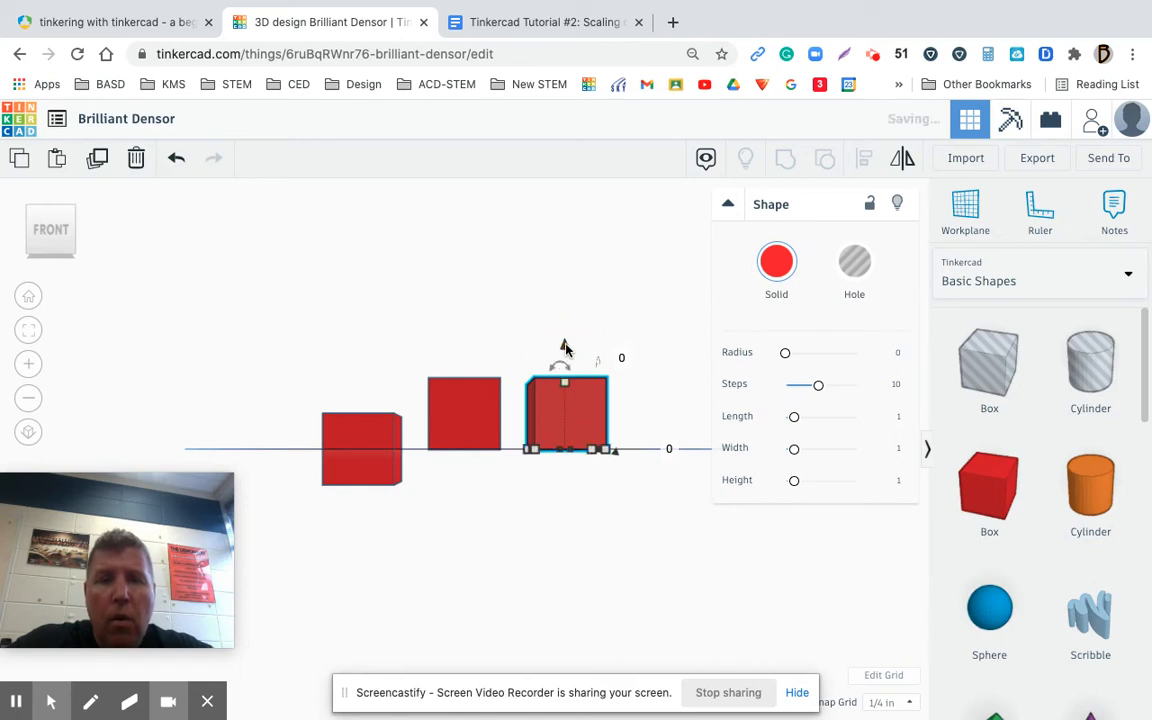
left_click(621, 360)
key("BackSpace")
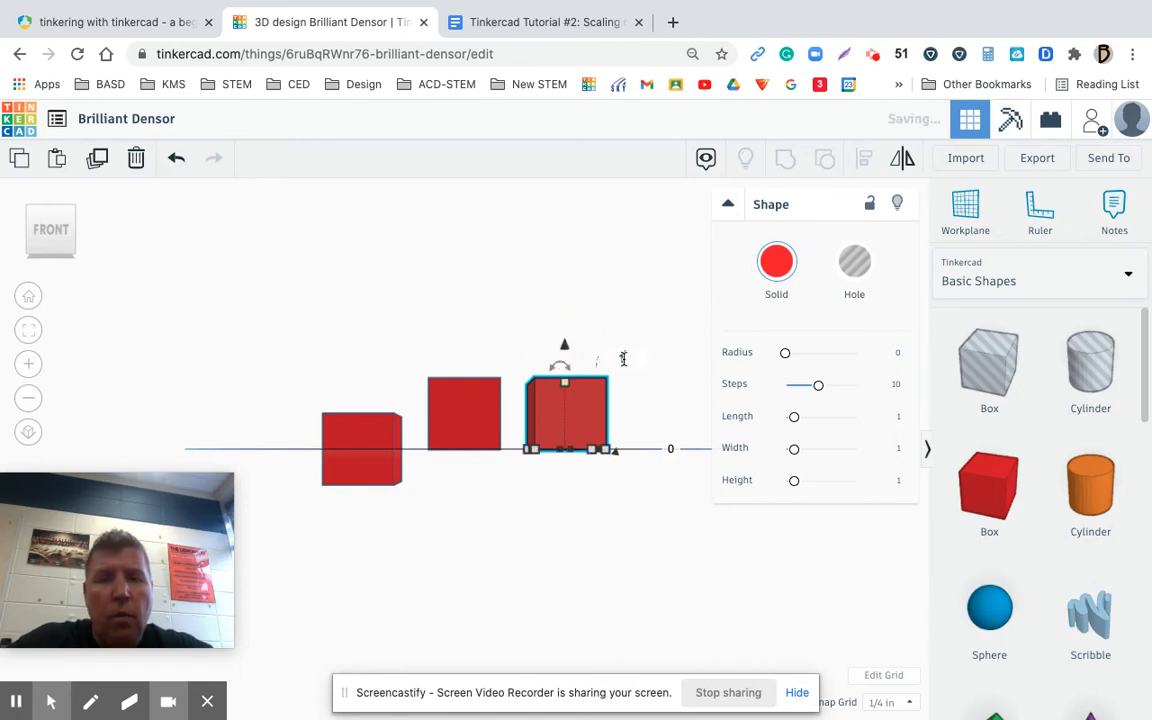
type("1")
key("Return")
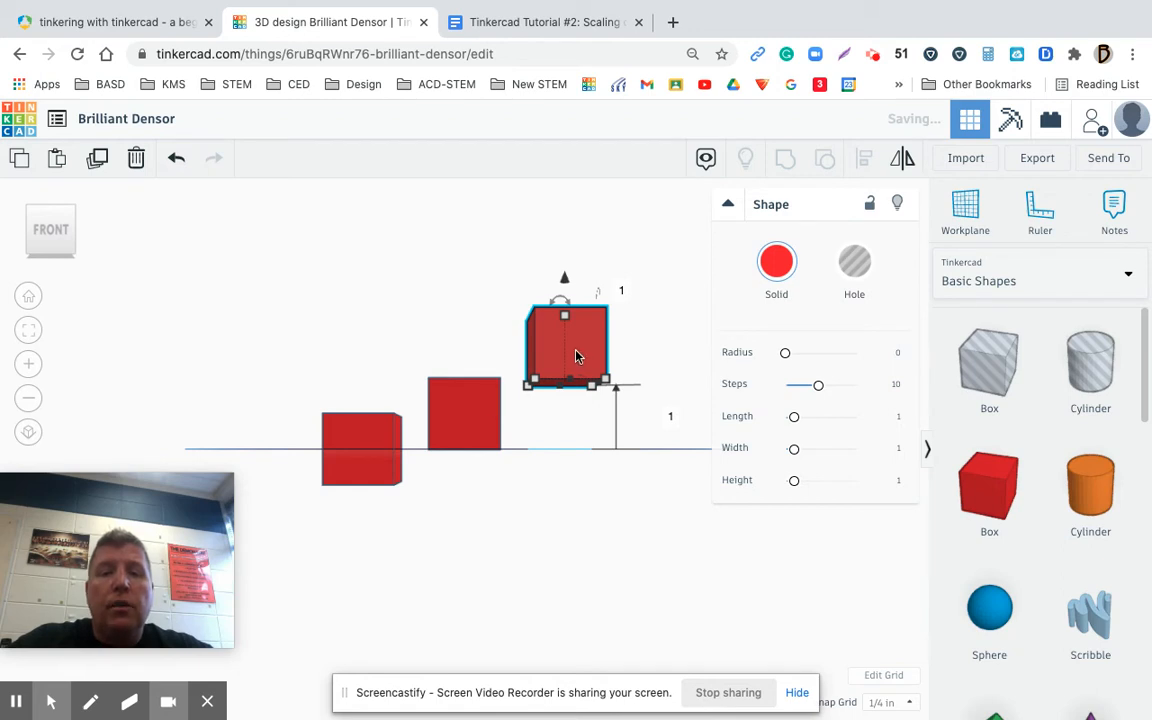
Deselect the box and capture the front view of all three boxes in a Lightshot screenshot
left_click(563, 560)
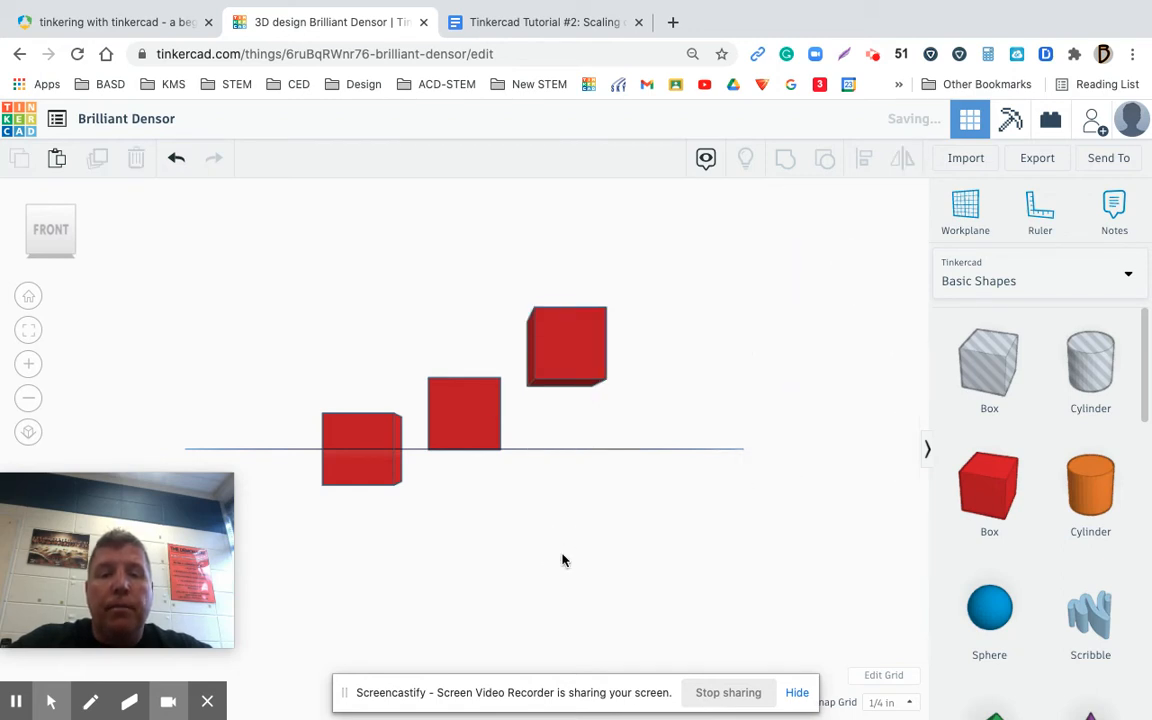
left_click(843, 58)
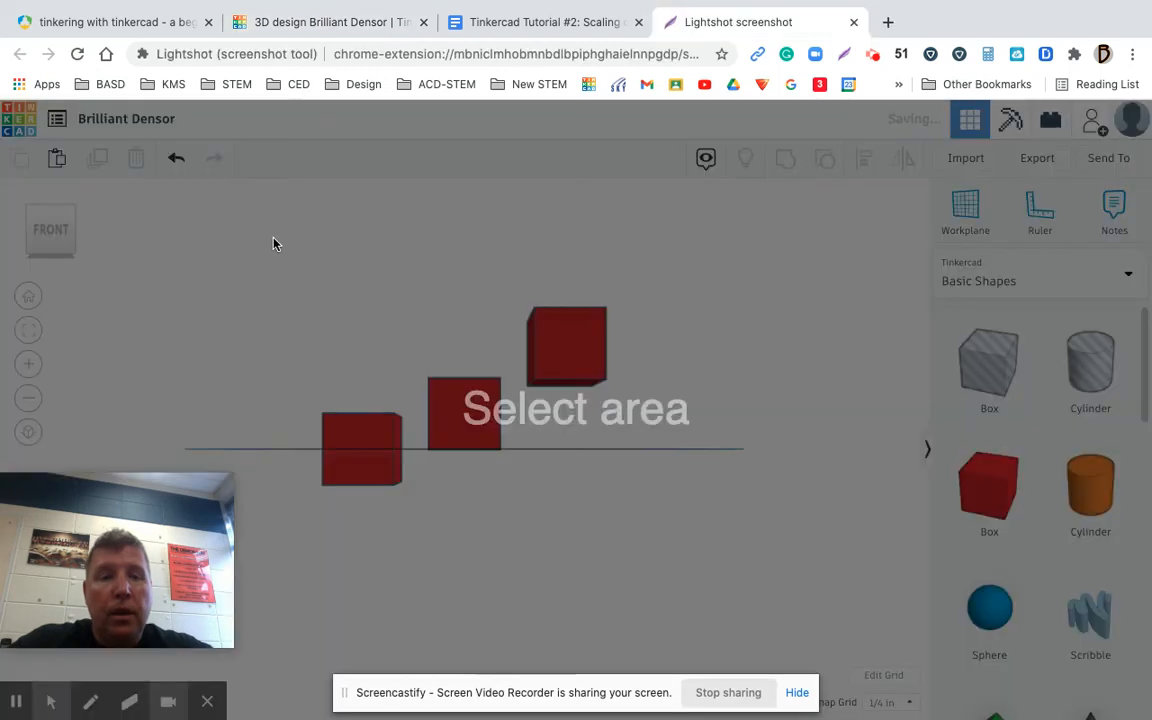
left_click_drag(272, 238, 655, 538)
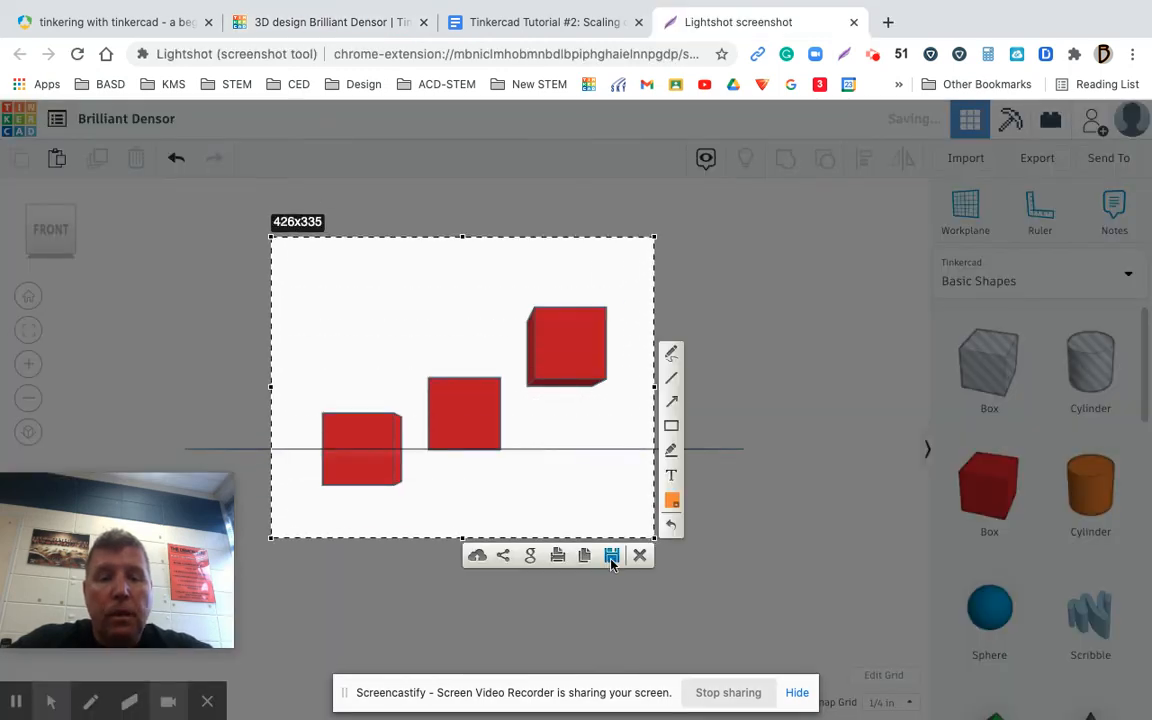
Save the captured screenshot to the Desktop as a PNG image named 2
left_click(611, 556)
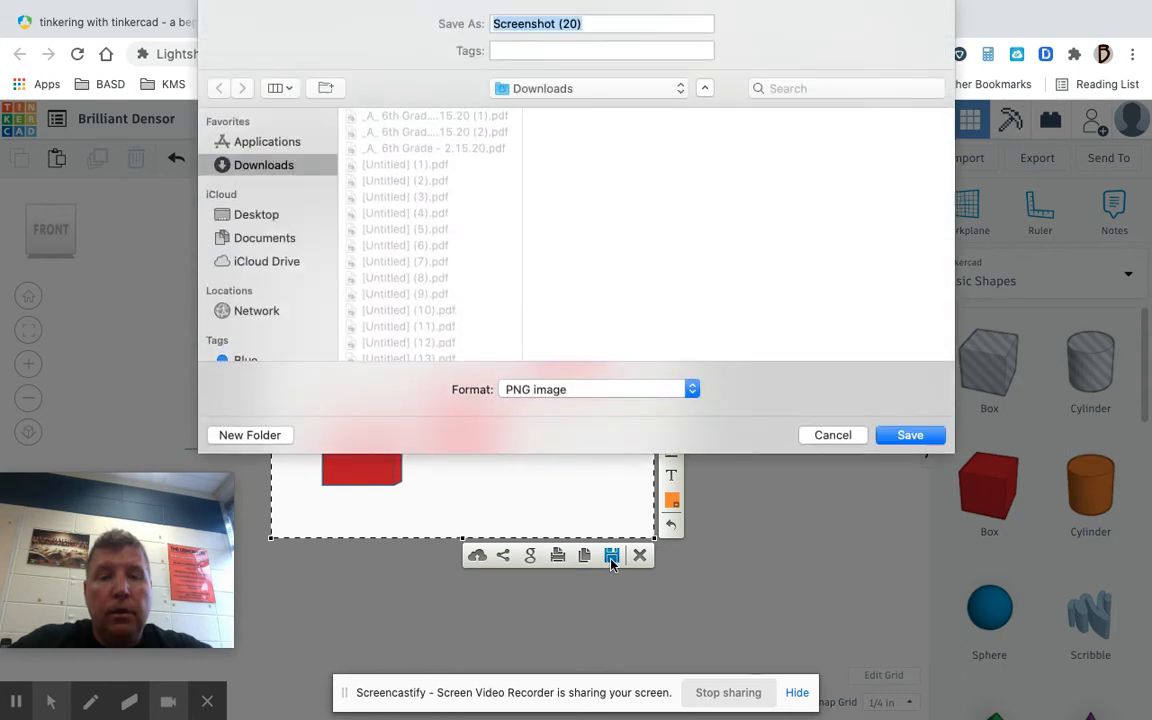
type("2")
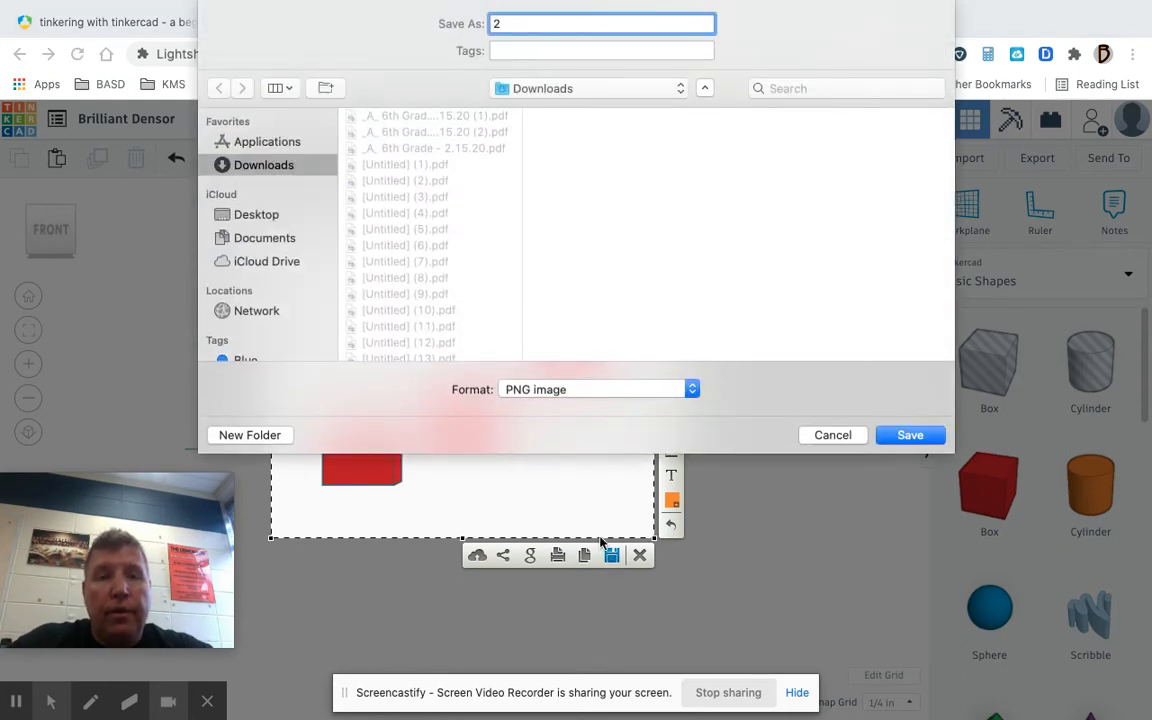
left_click(262, 215)
left_click(908, 435)
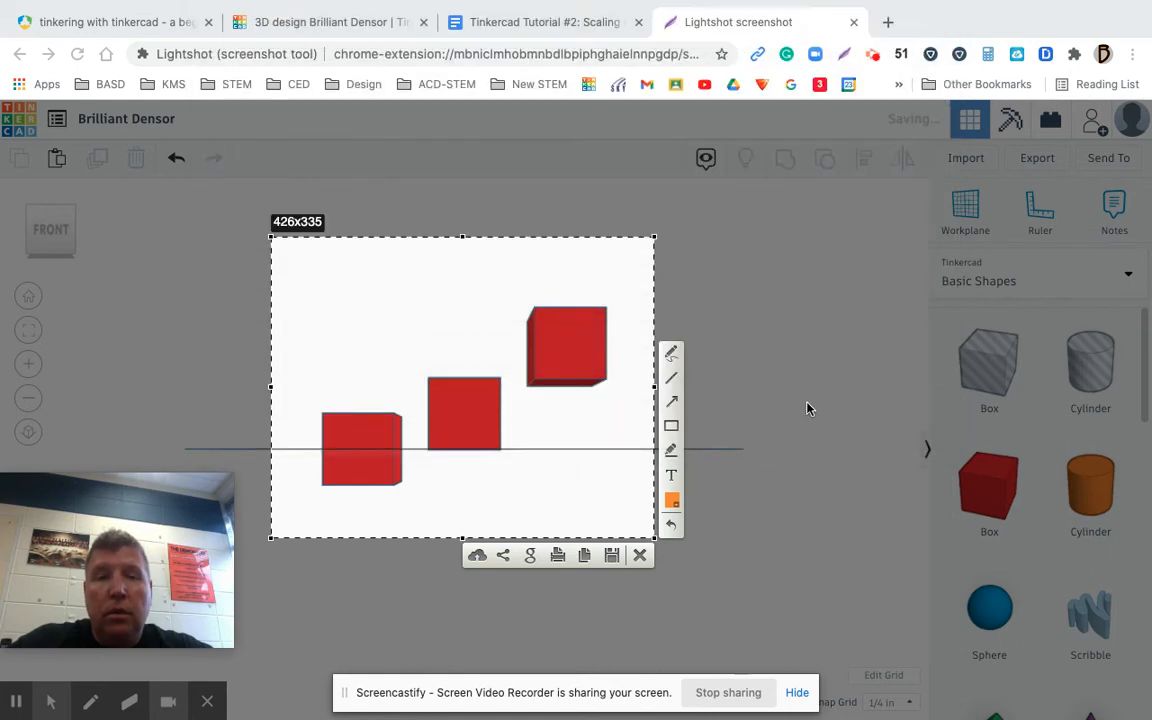
Switch to the Google Docs assignment and insert 2.png from the Desktop into the Scaling Example #2 box
left_click(494, 22)
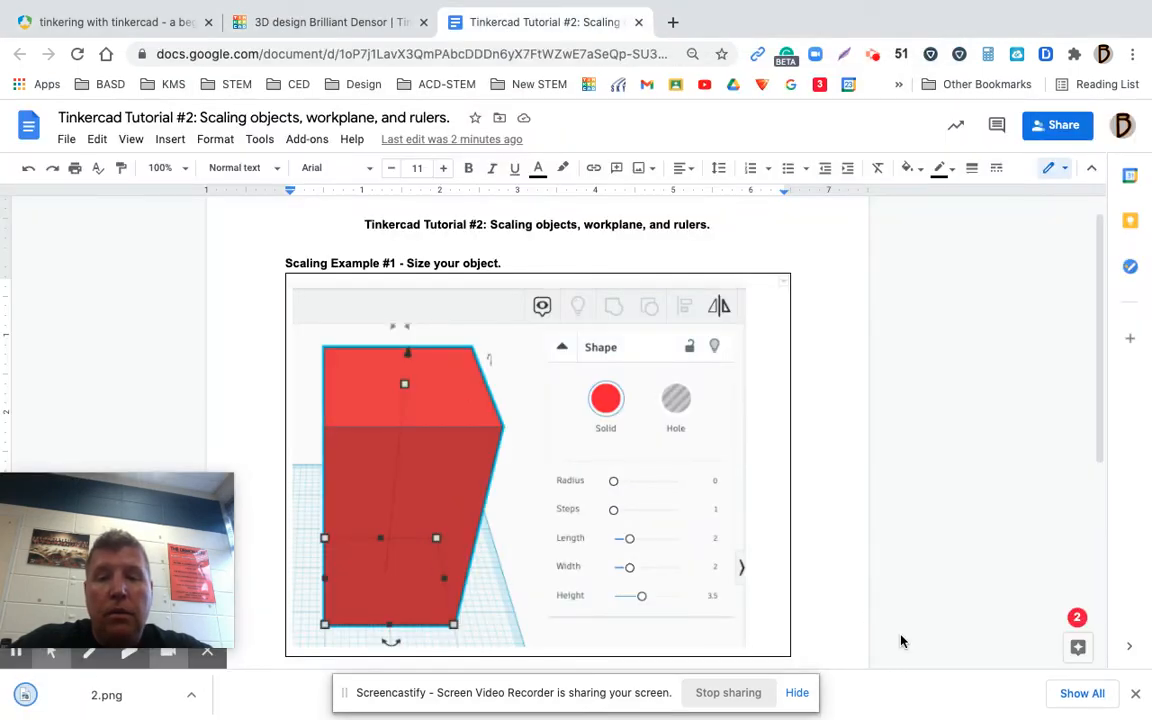
left_click_drag(1100, 383, 1100, 502)
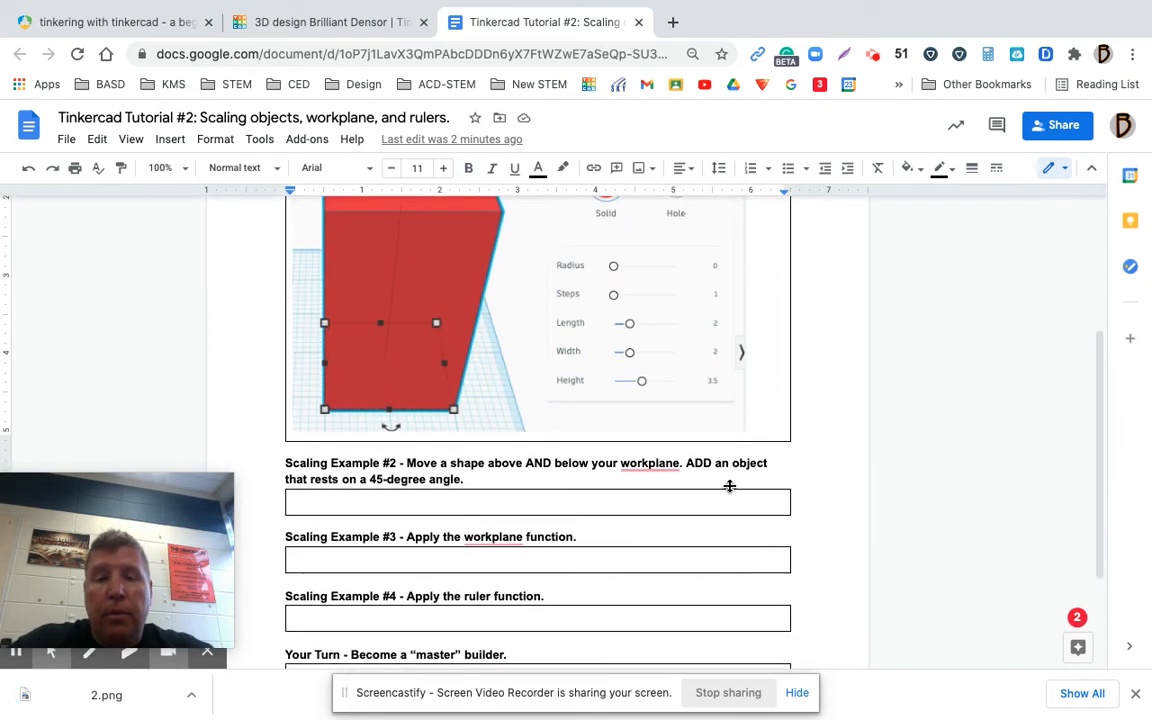
left_click(685, 497)
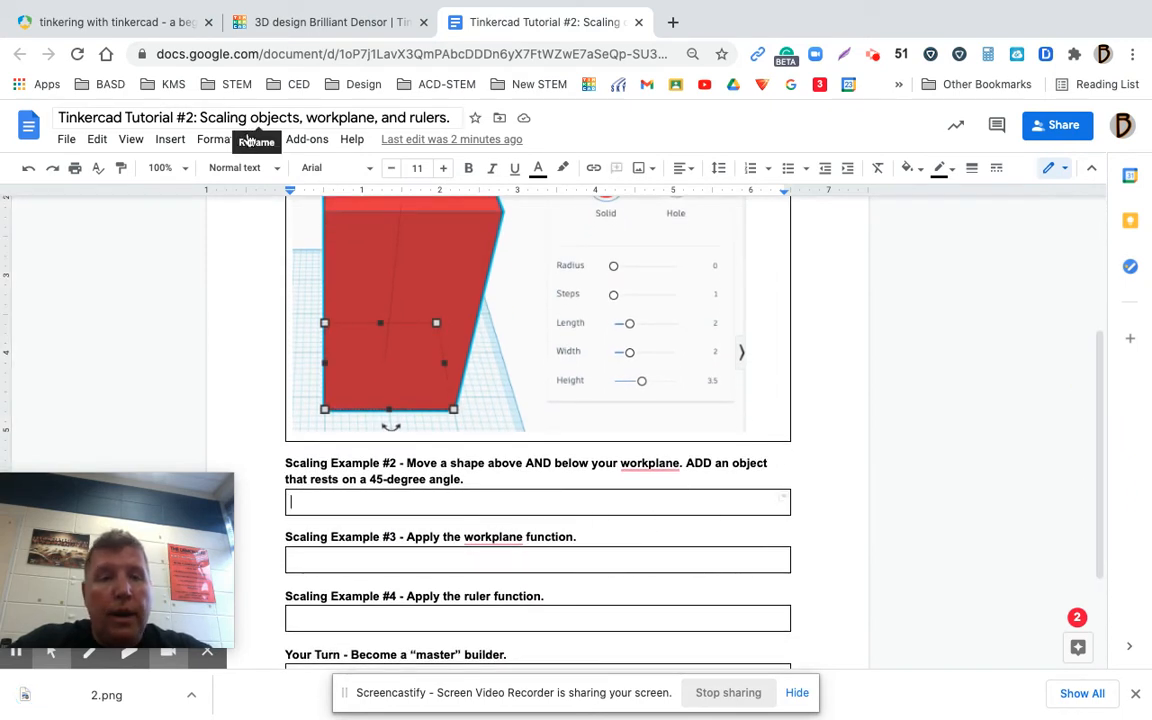
left_click(170, 141)
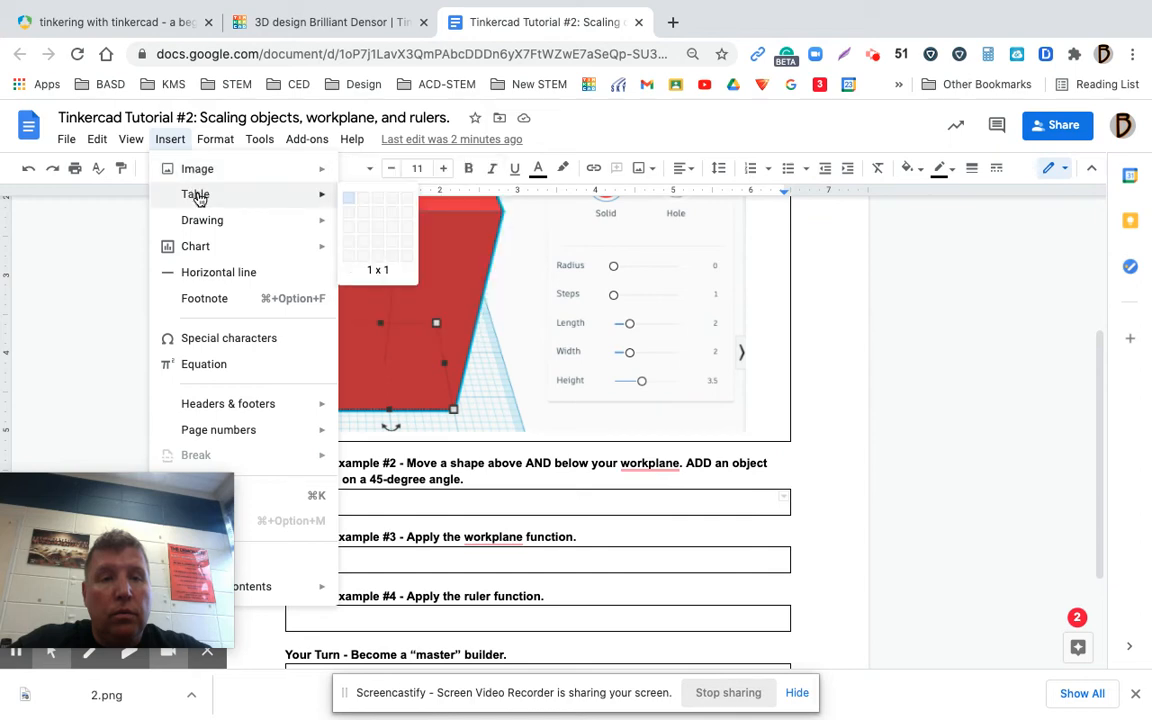
mouse_move(239, 175)
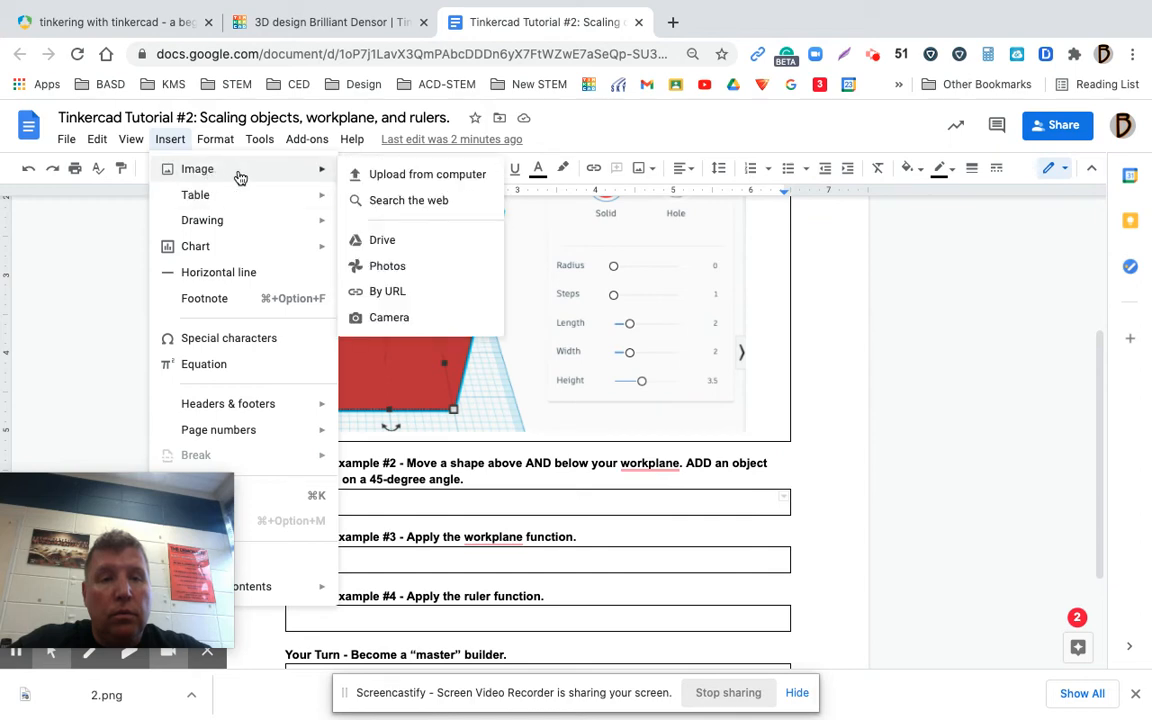
left_click(386, 180)
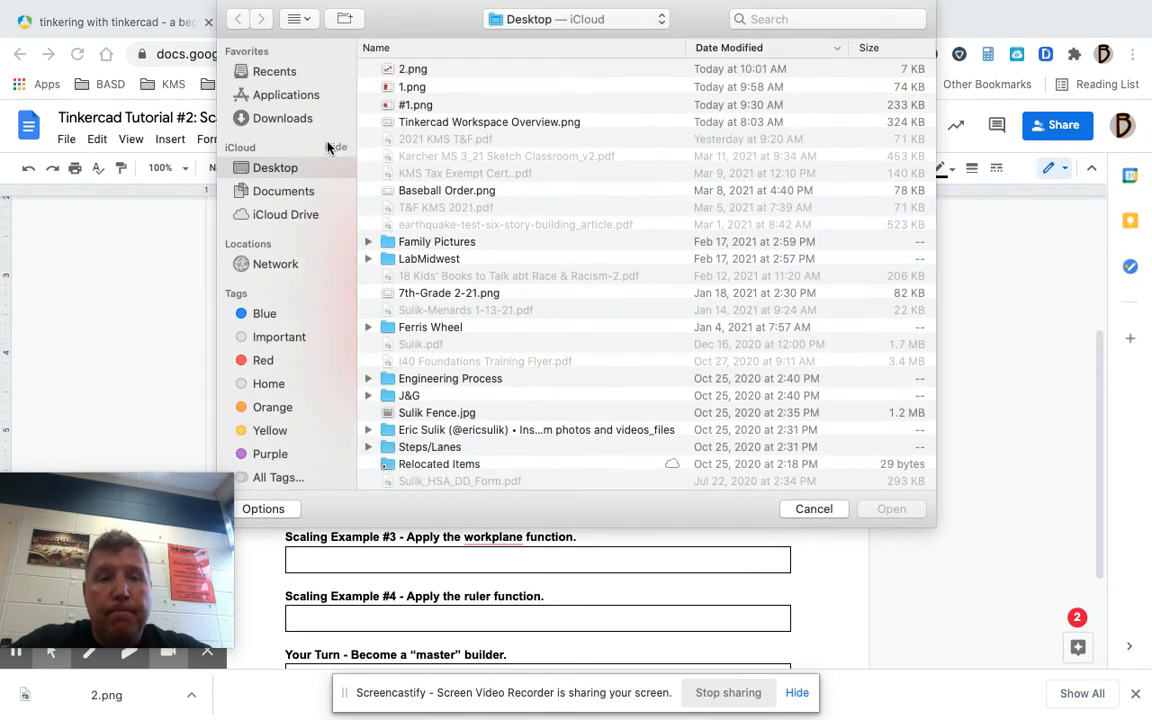
left_click(410, 69)
left_click(891, 509)
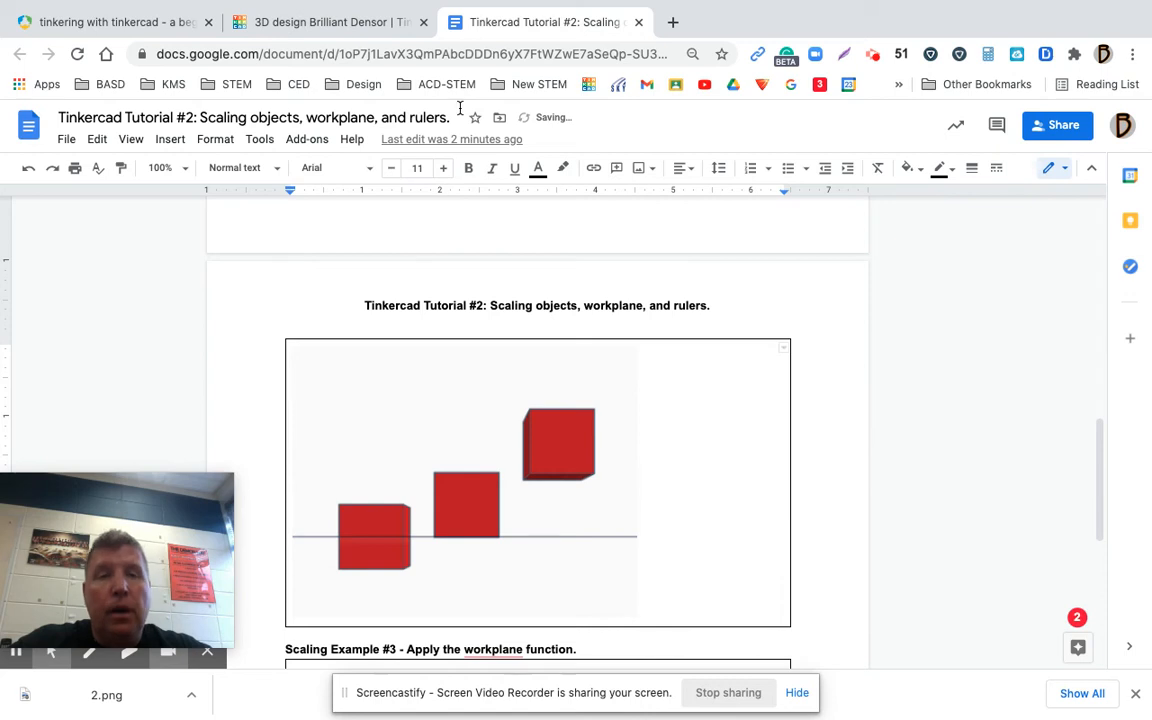
Switch to Tinkercad and delete all three red boxes from the workplane in the home view
left_click(278, 24)
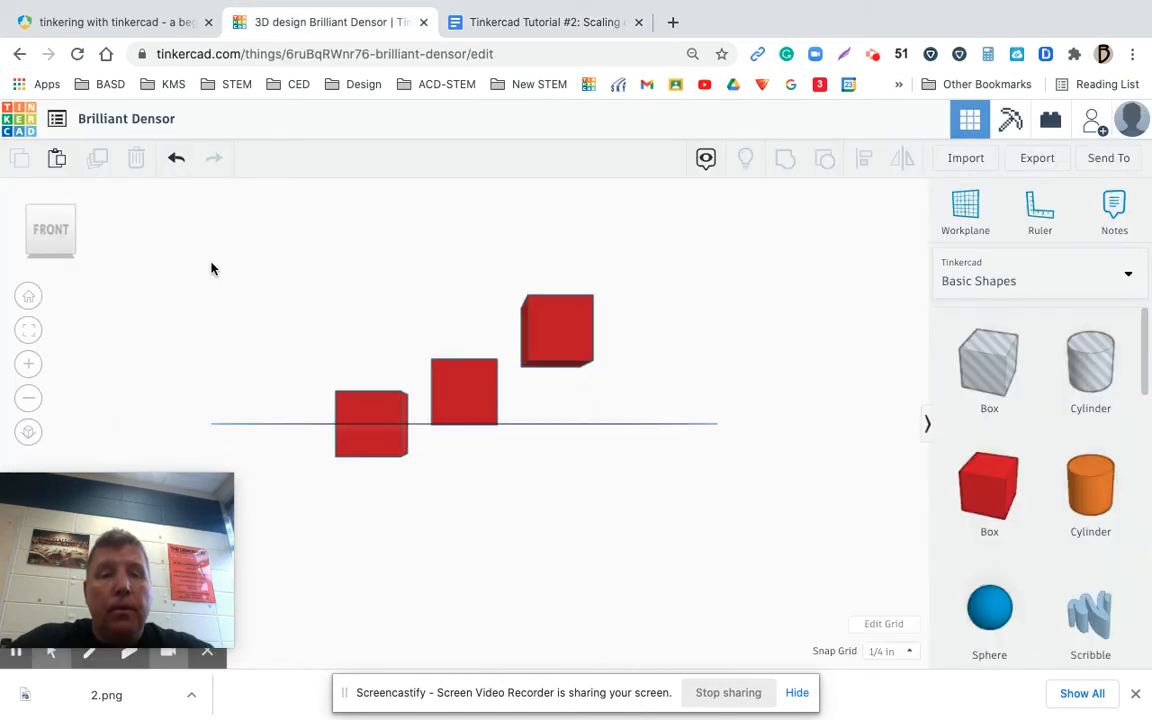
left_click(28, 296)
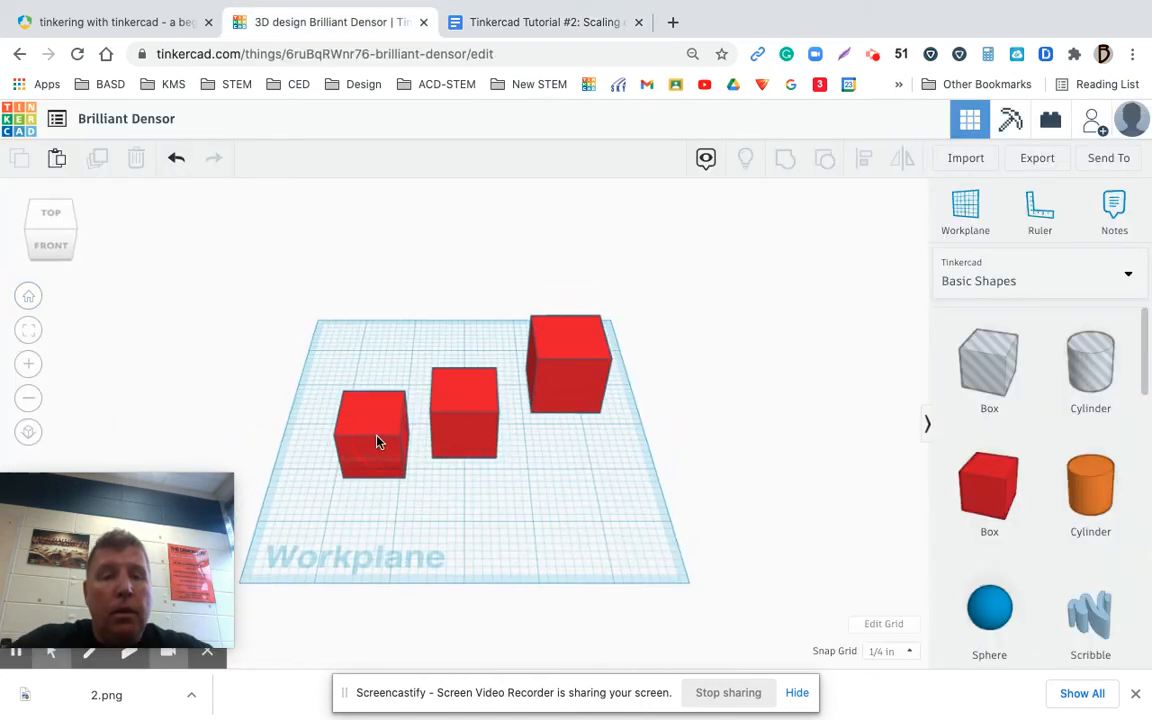
left_click(392, 438)
left_click(474, 424)
key("Delete")
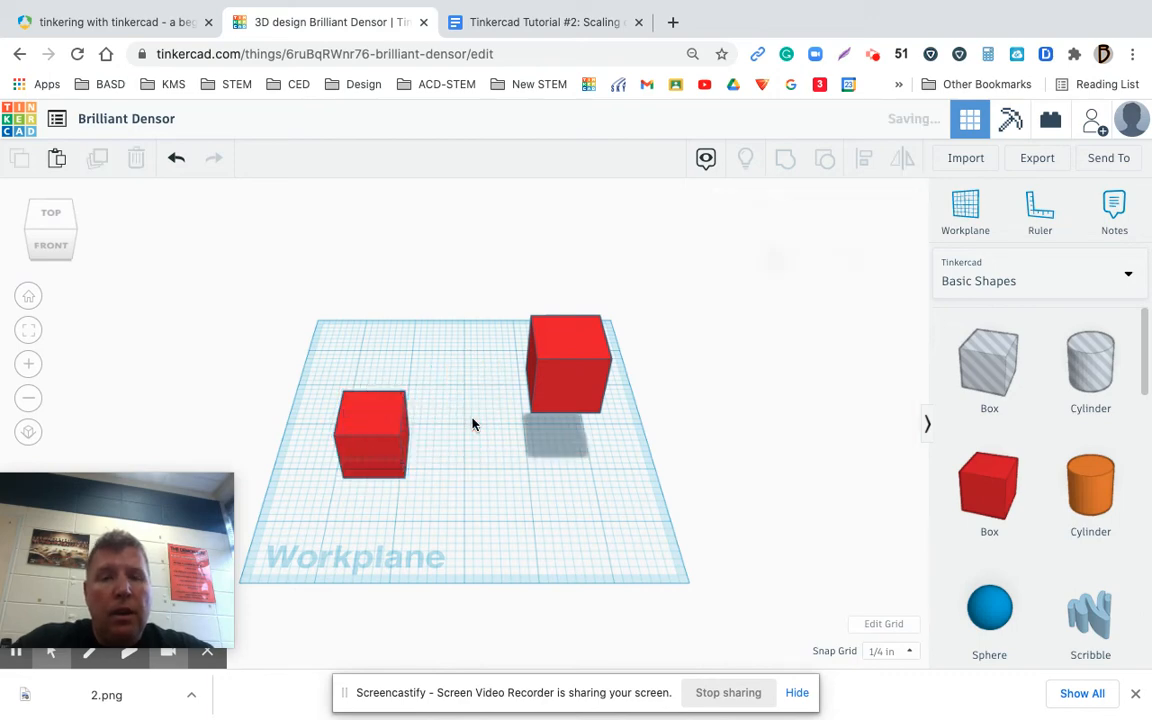
left_click(540, 402)
key("Delete")
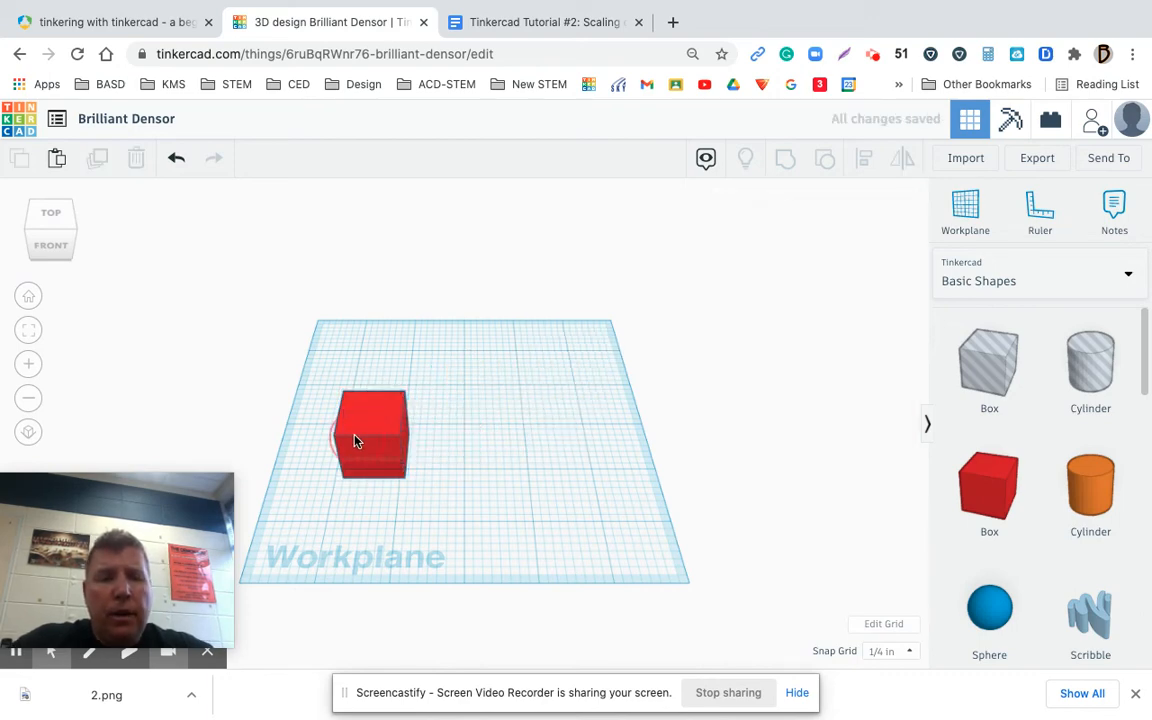
left_click(355, 441)
key("Delete")
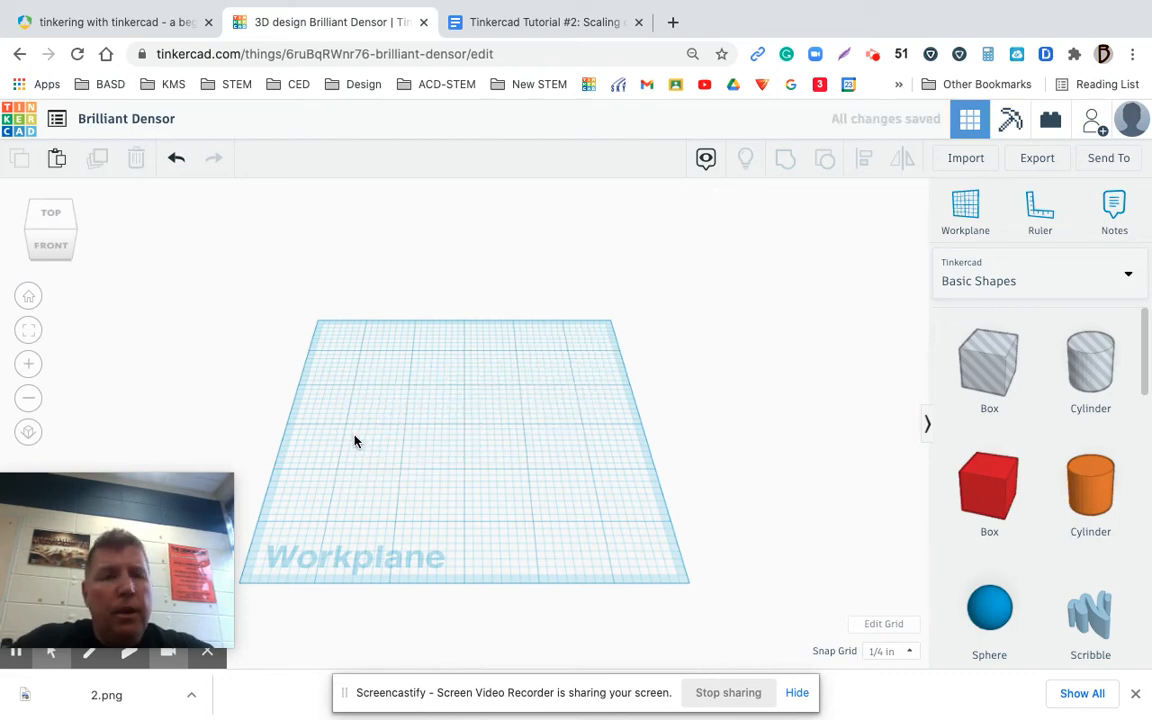
left_click(26, 300)
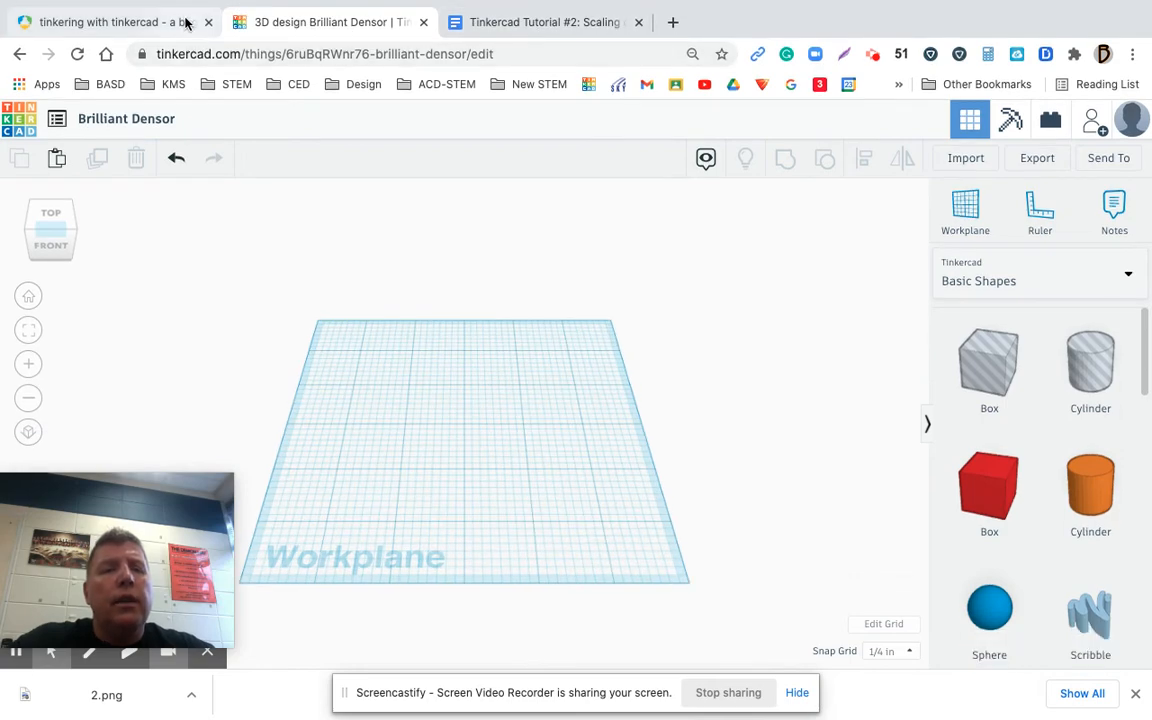
Review the Workplane and Ruler sections on page 7 of the PDF guide, and check the assignment document
left_click(185, 21)
scroll(237, 380, "down", 7)
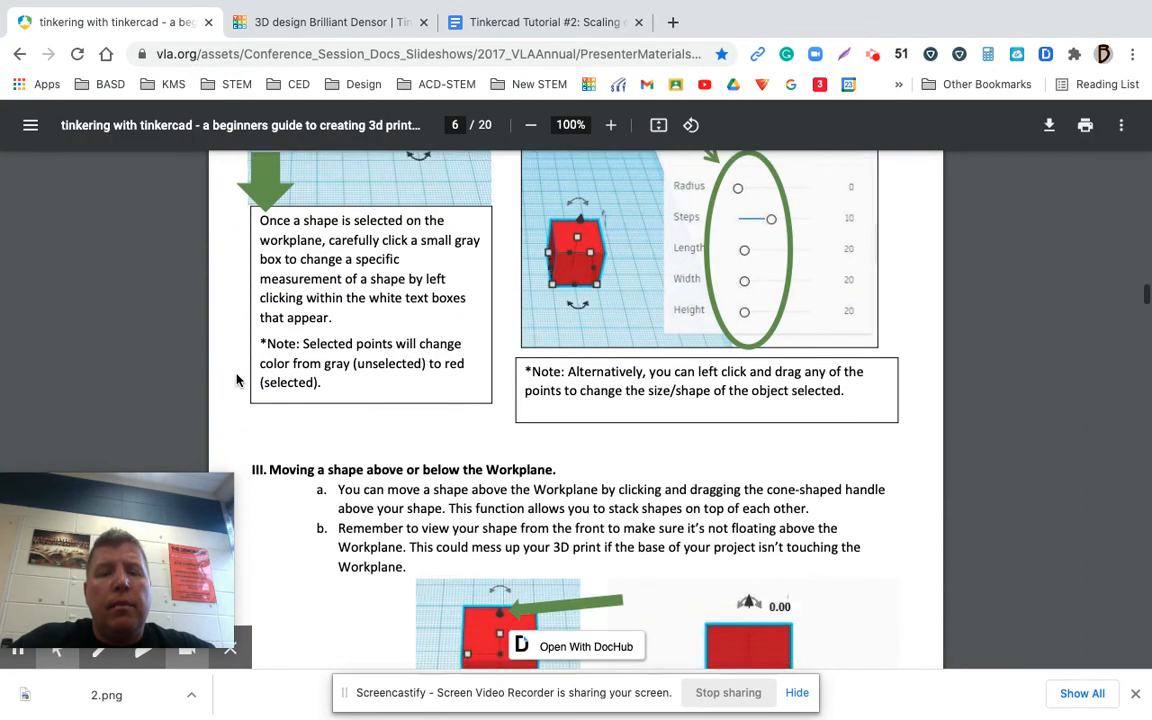
scroll(237, 380, "down", 4)
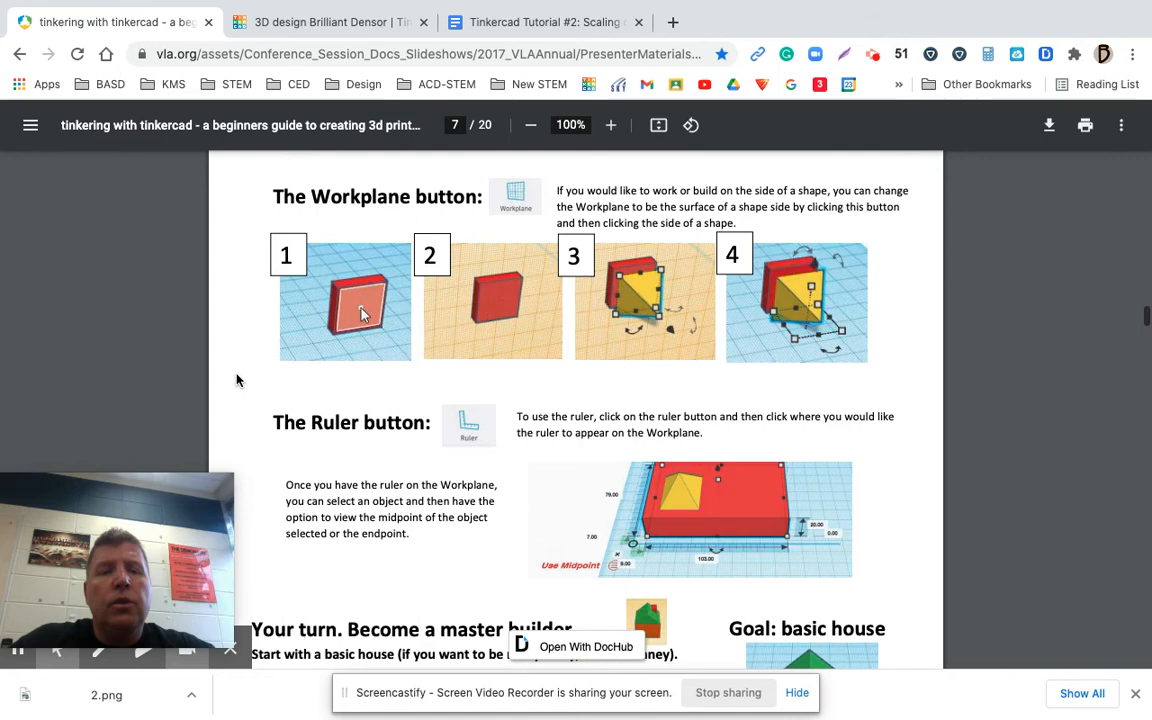
scroll(237, 380, "down", 1)
scroll(237, 380, "up", 1)
left_click(513, 31)
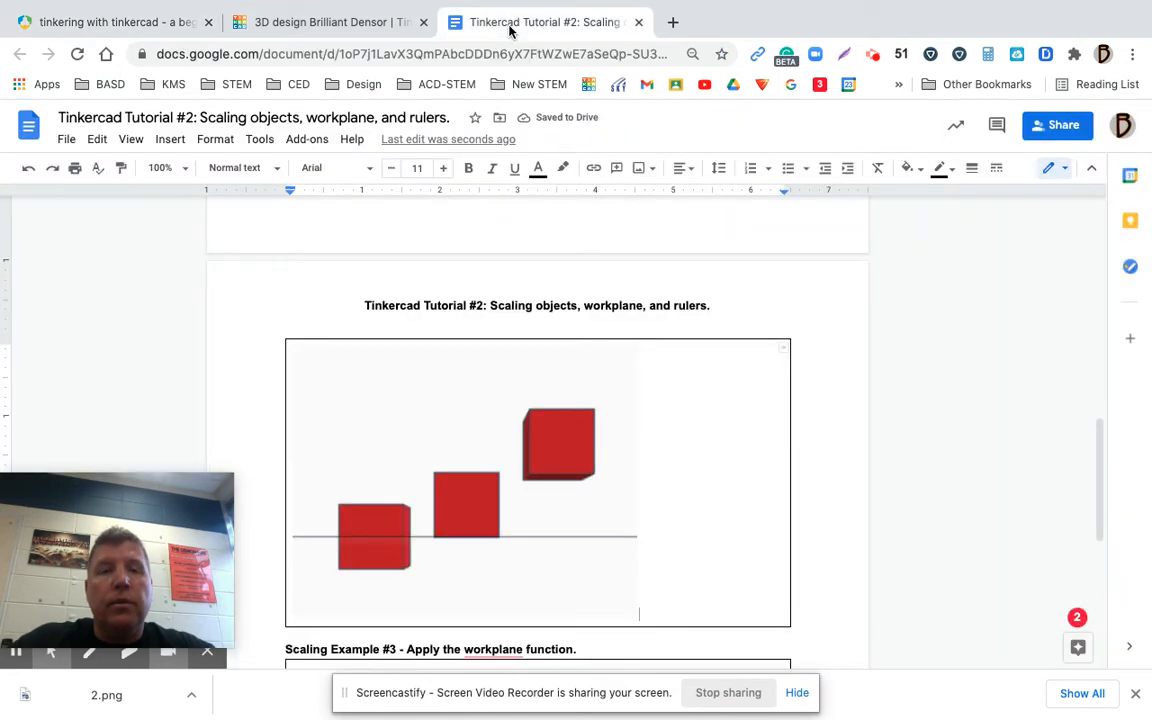
Switch to Tinkercad and place a red box in the middle of the empty workplane, leaving it deselected
left_click(342, 34)
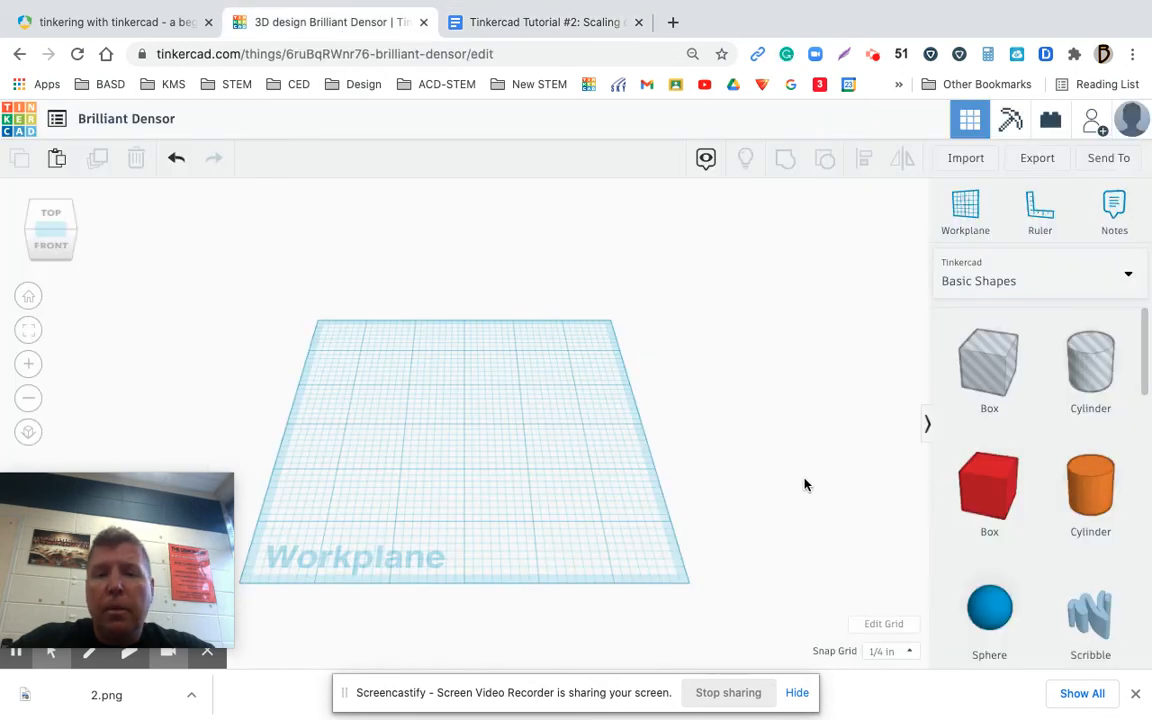
left_click_drag(980, 491, 460, 441)
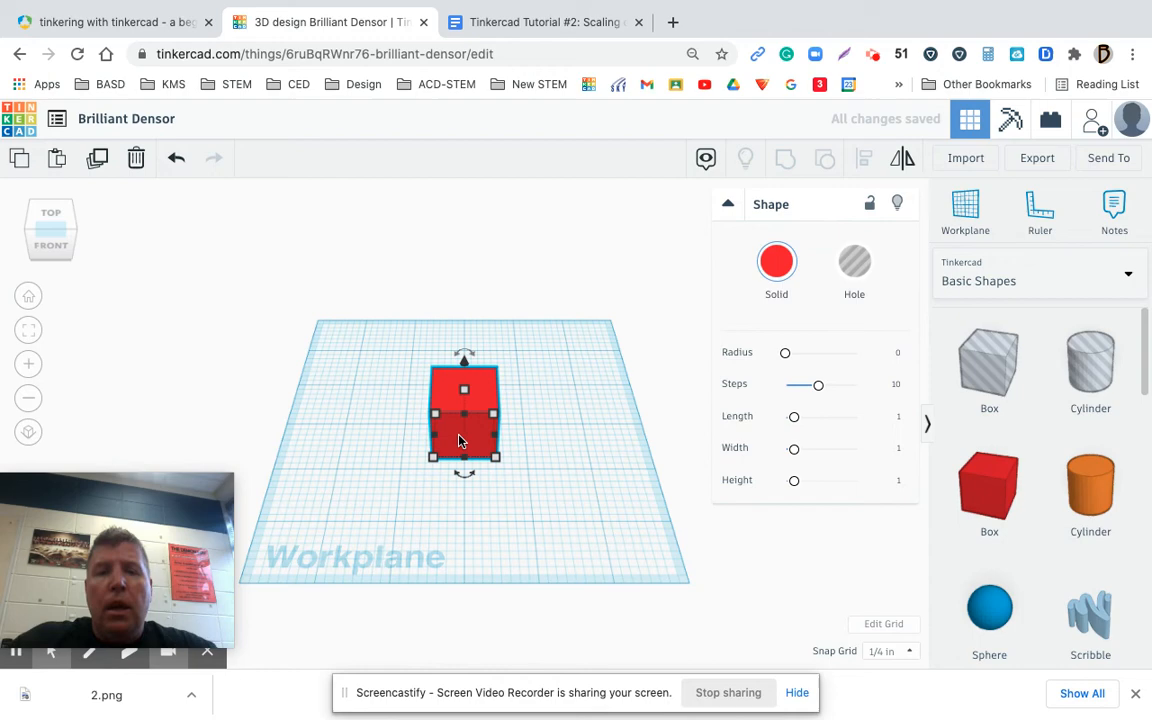
left_click(614, 286)
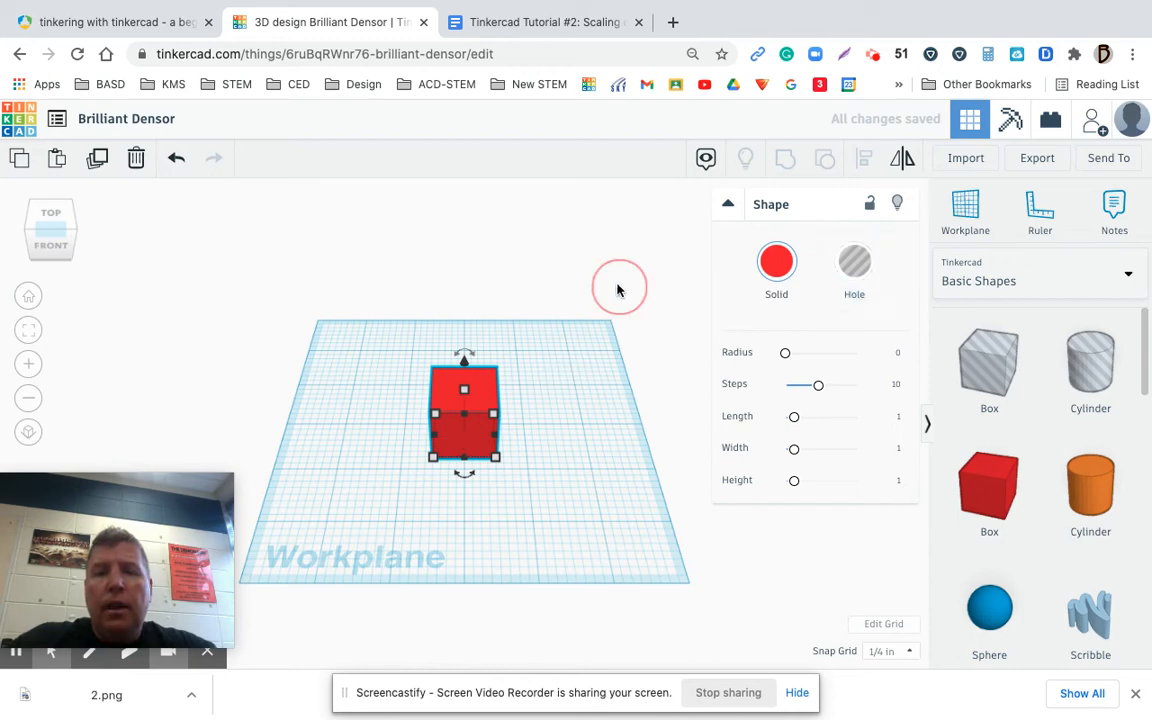
Place a ruler just off the box's front-left corner and cycle its axis directions through a full turn
left_click(1040, 210)
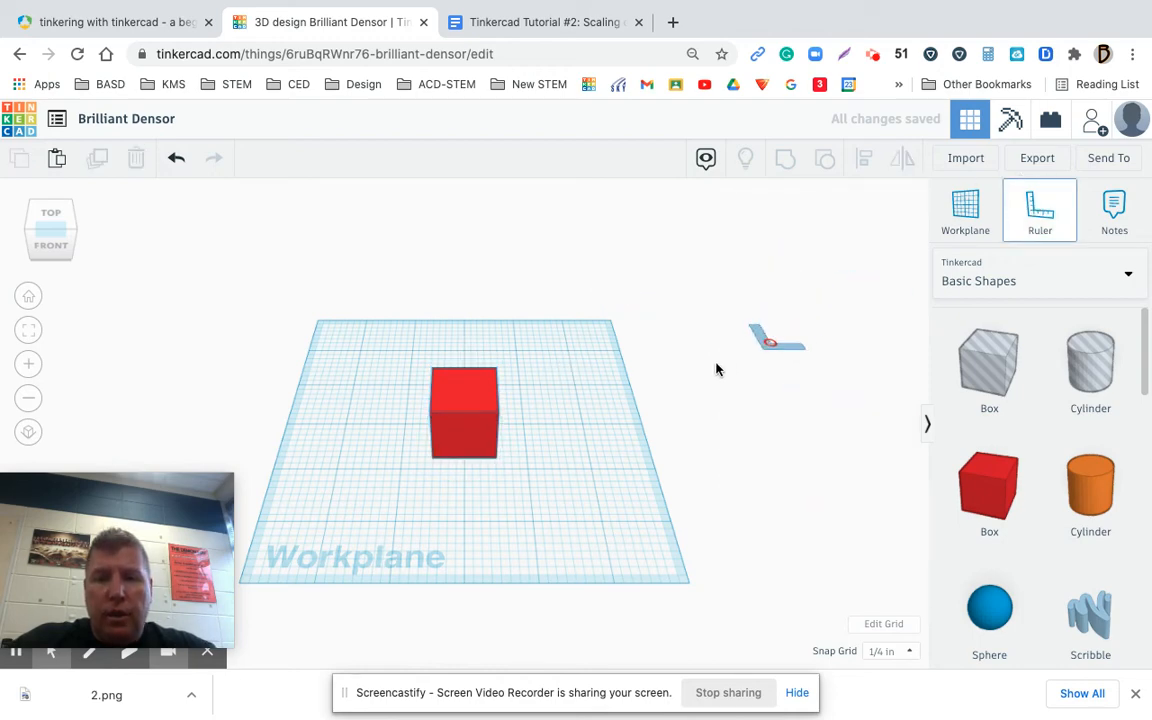
left_click(417, 458)
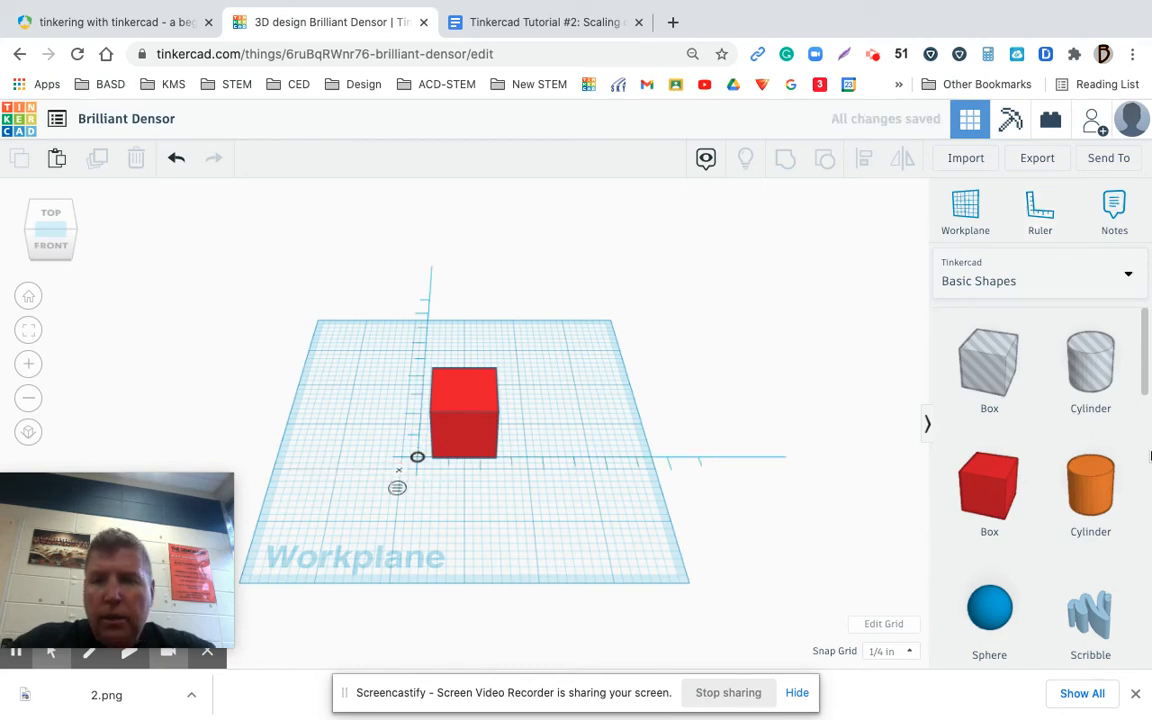
left_click(417, 458)
left_click(417, 458)
left_click(417, 458)
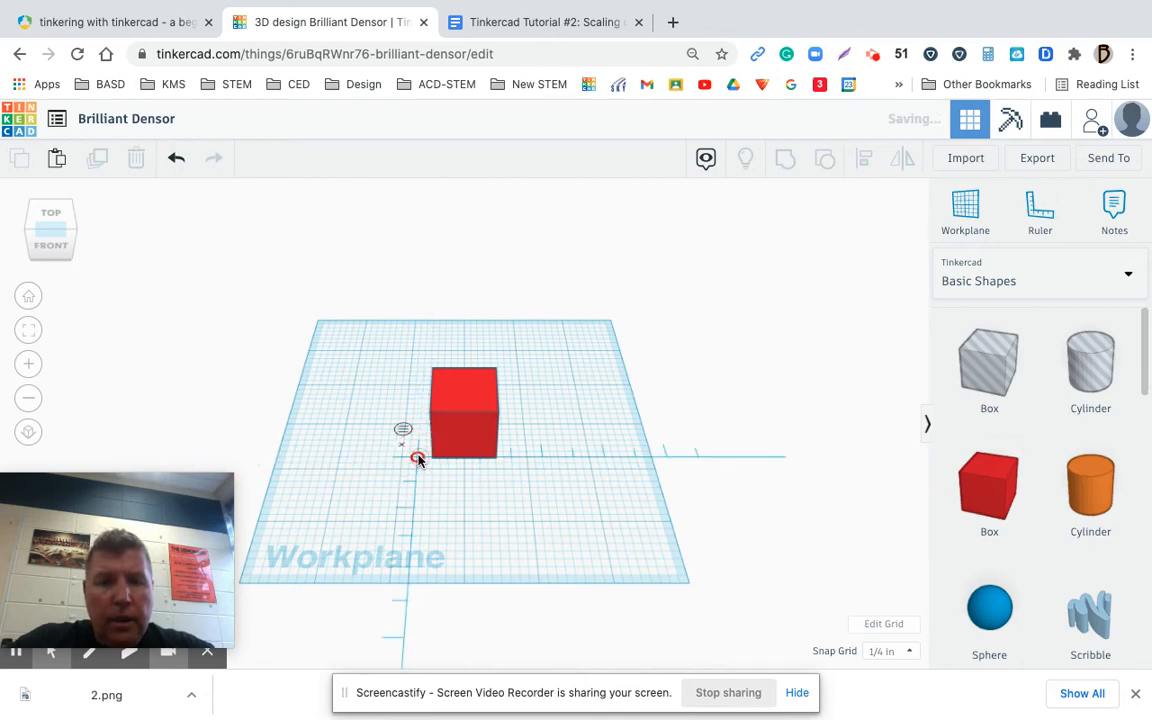
left_click(417, 458)
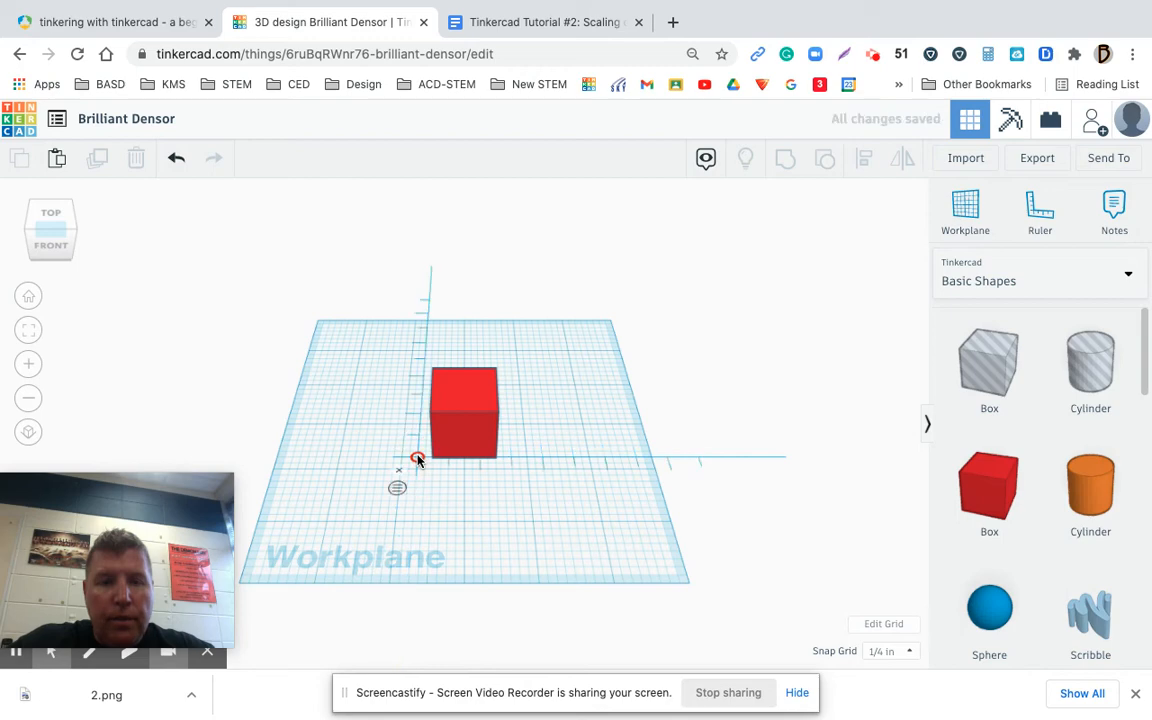
Toggle the ruler's measuring reference between midpoint and endpoint
left_click(397, 488)
left_click(397, 490)
left_click(397, 490)
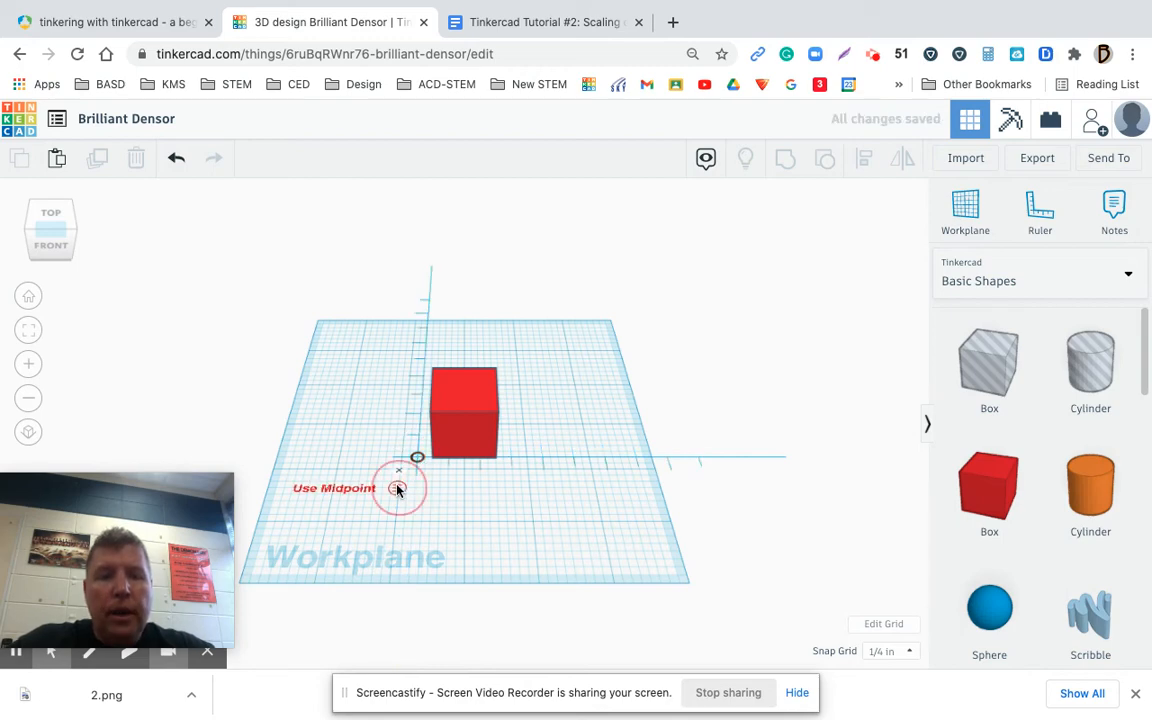
left_click(397, 488)
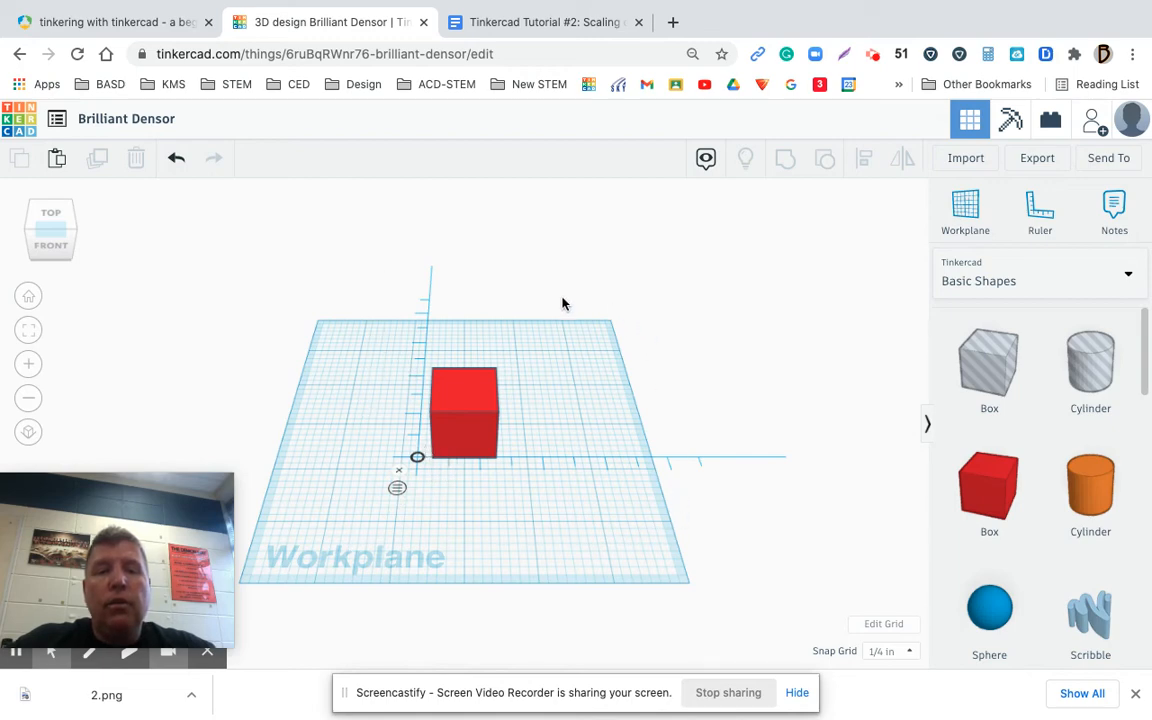
Check the Scaling Example #3 workplane and Example #4 ruler tasks in the Google Docs assignment
left_click(533, 24)
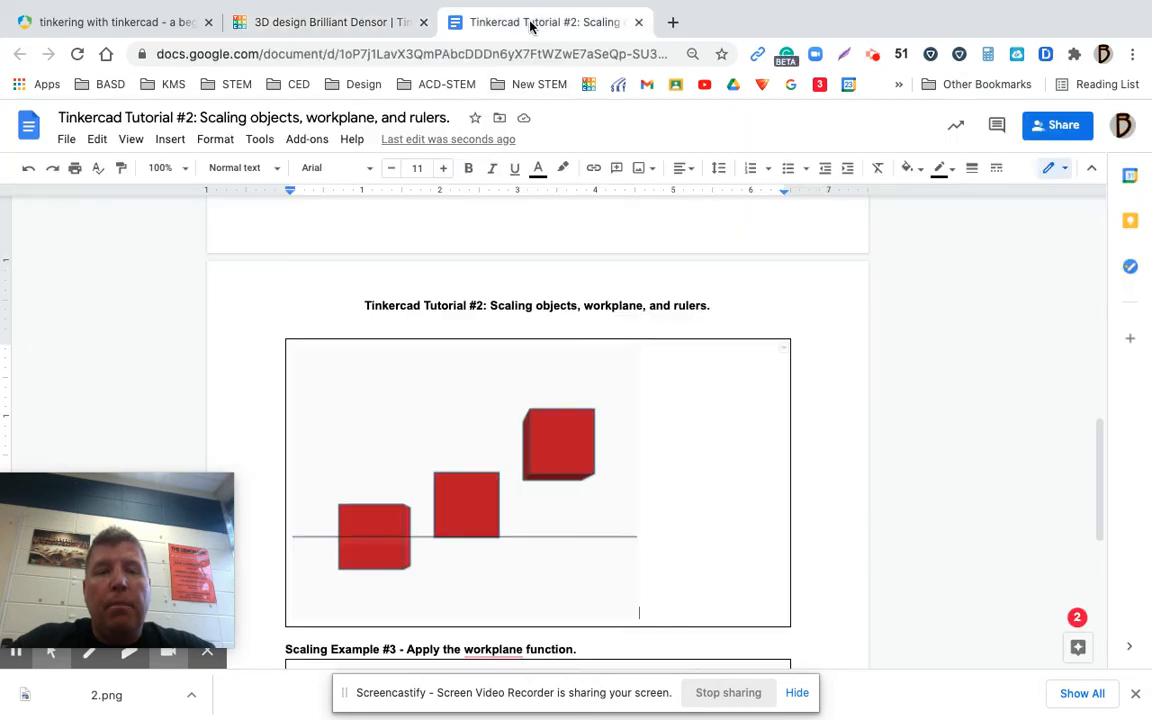
left_click(1103, 460)
left_click_drag(1103, 460, 1100, 532)
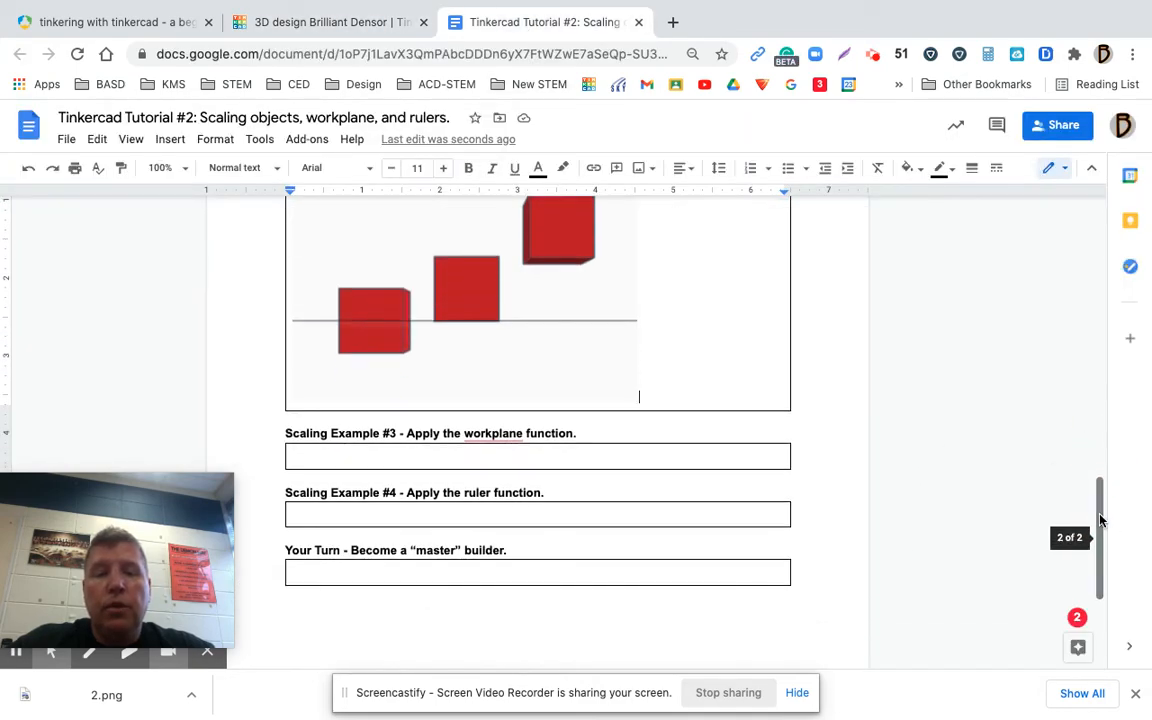
left_click(552, 514)
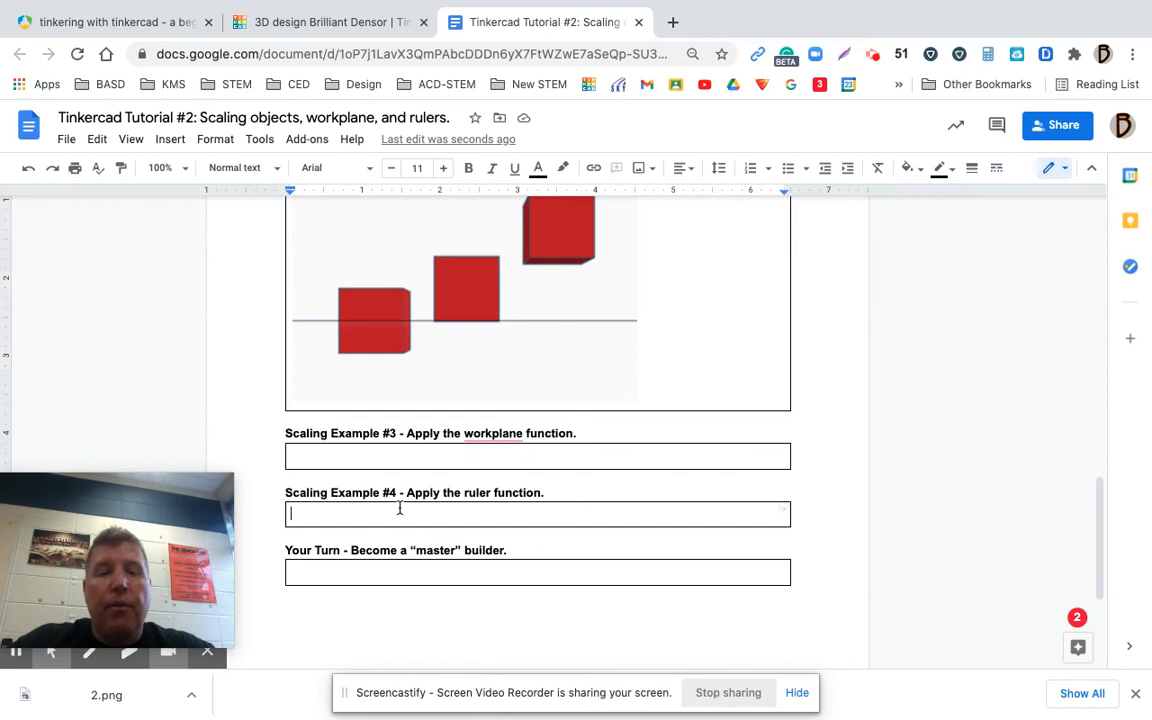
left_click(419, 458)
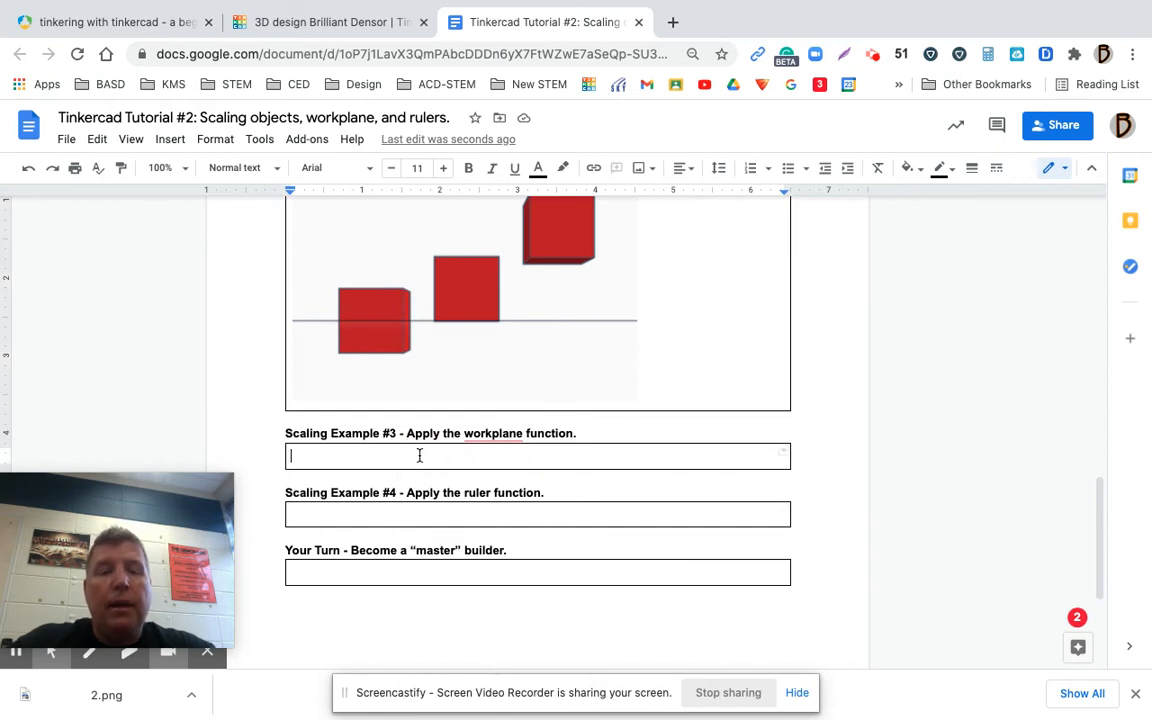
left_click(419, 513)
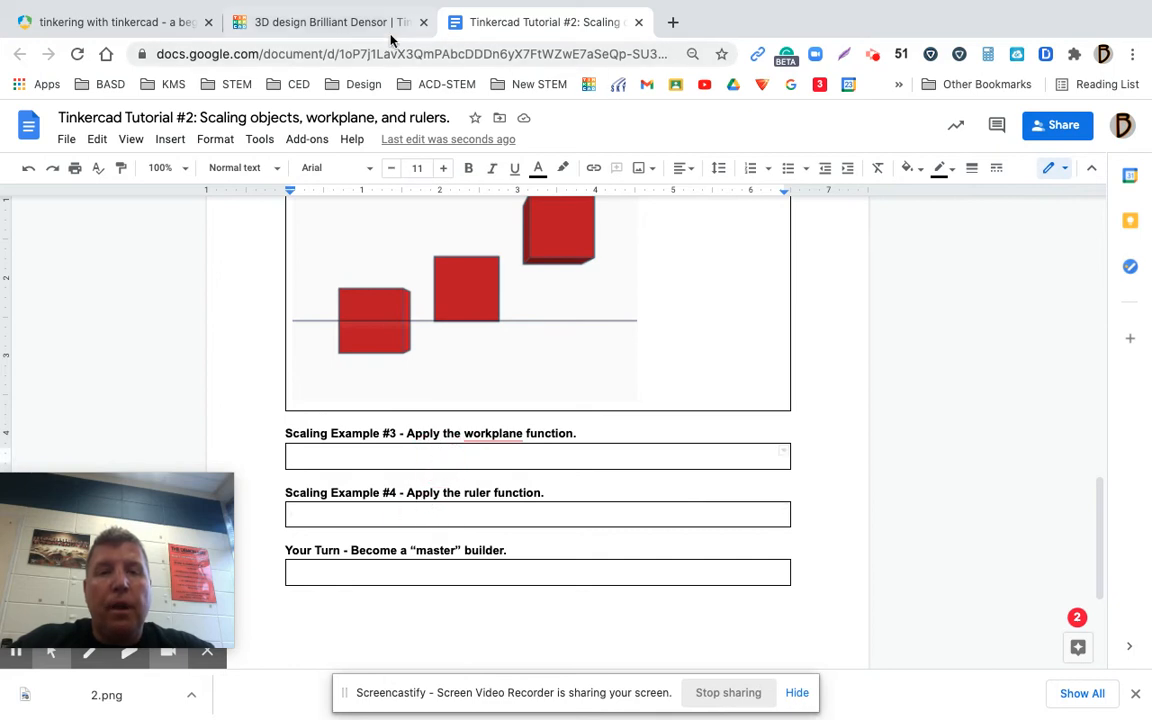
Switch to Tinkercad, remove the ruler from the workplane and delete the red box
left_click(352, 30)
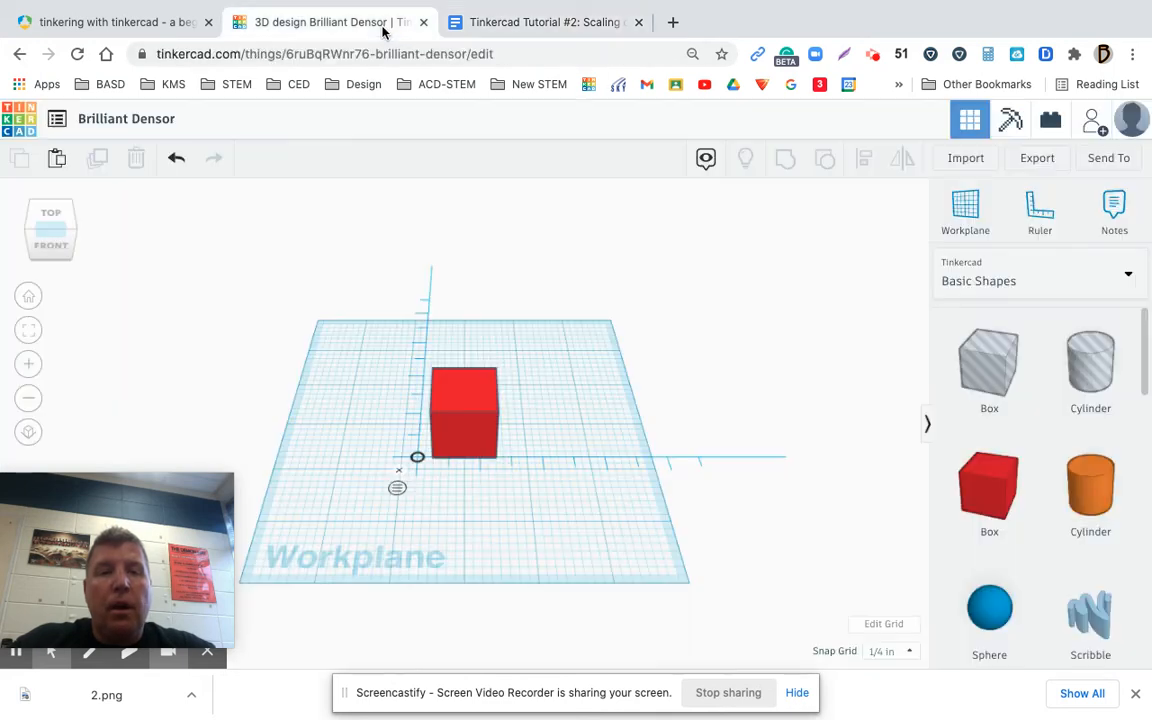
left_click(1039, 215)
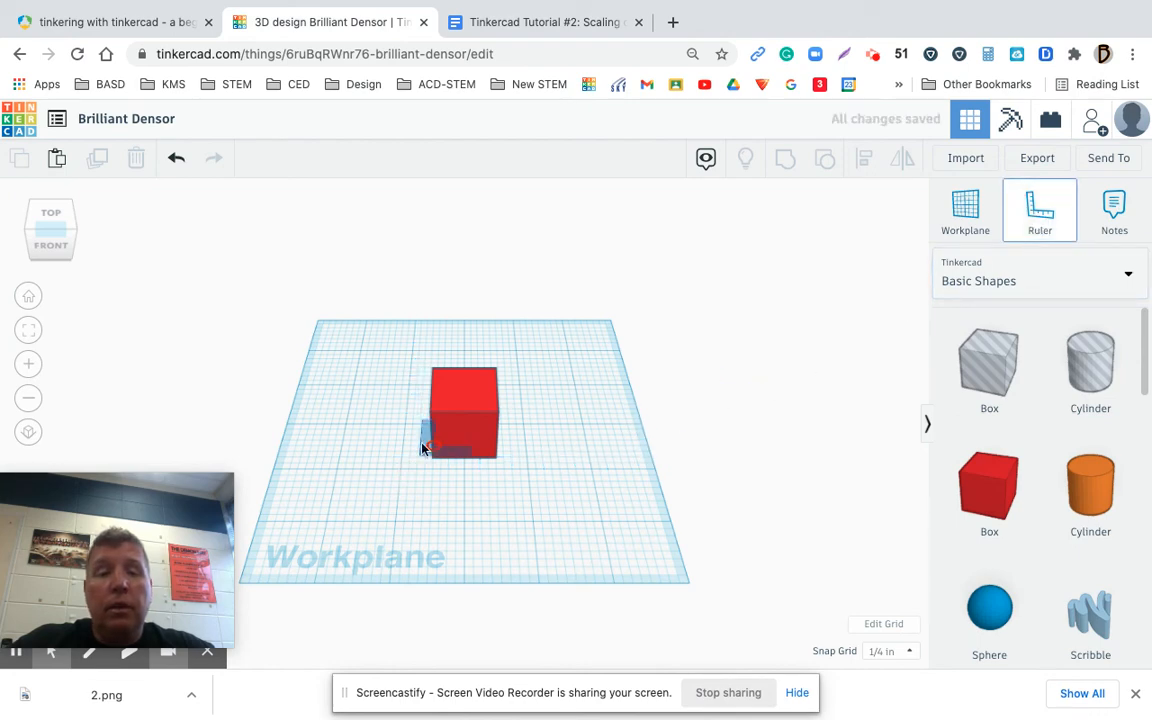
left_click(1039, 213)
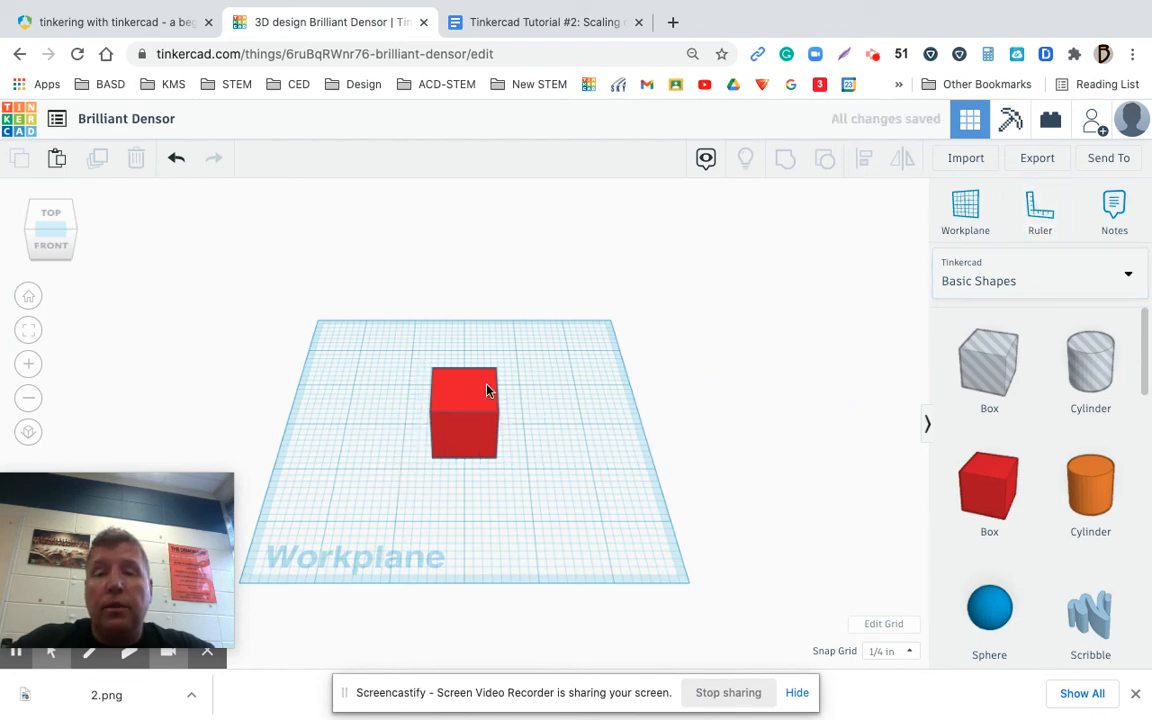
left_click(445, 380)
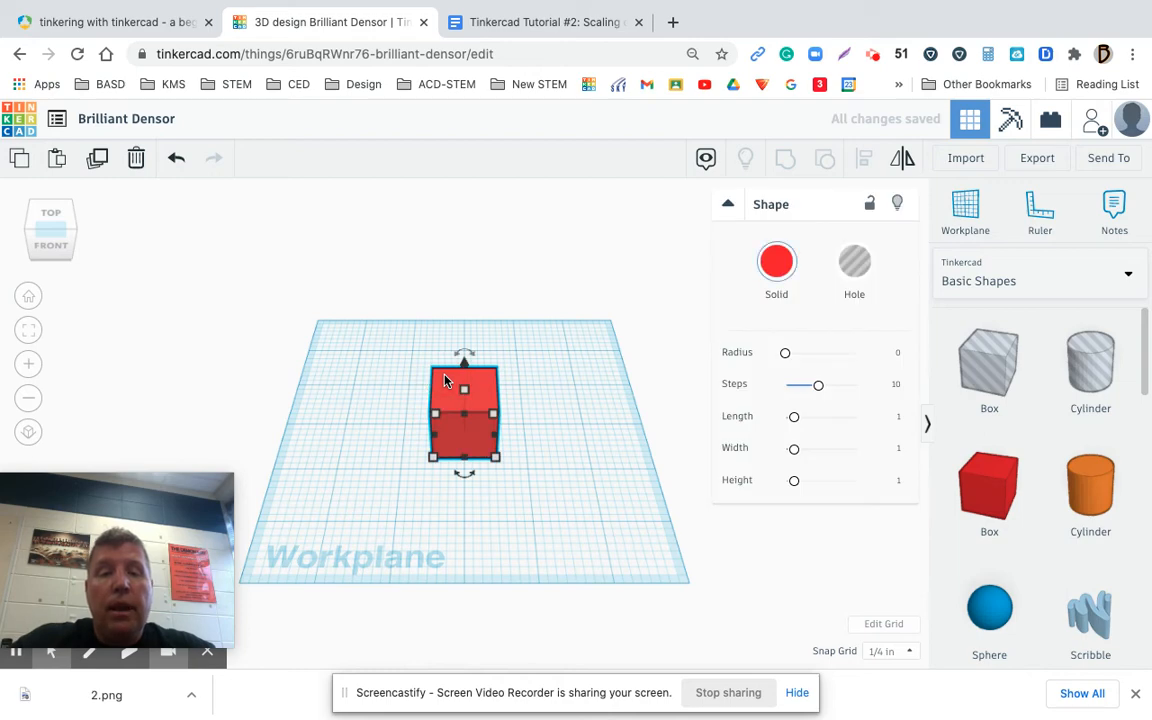
key("Delete")
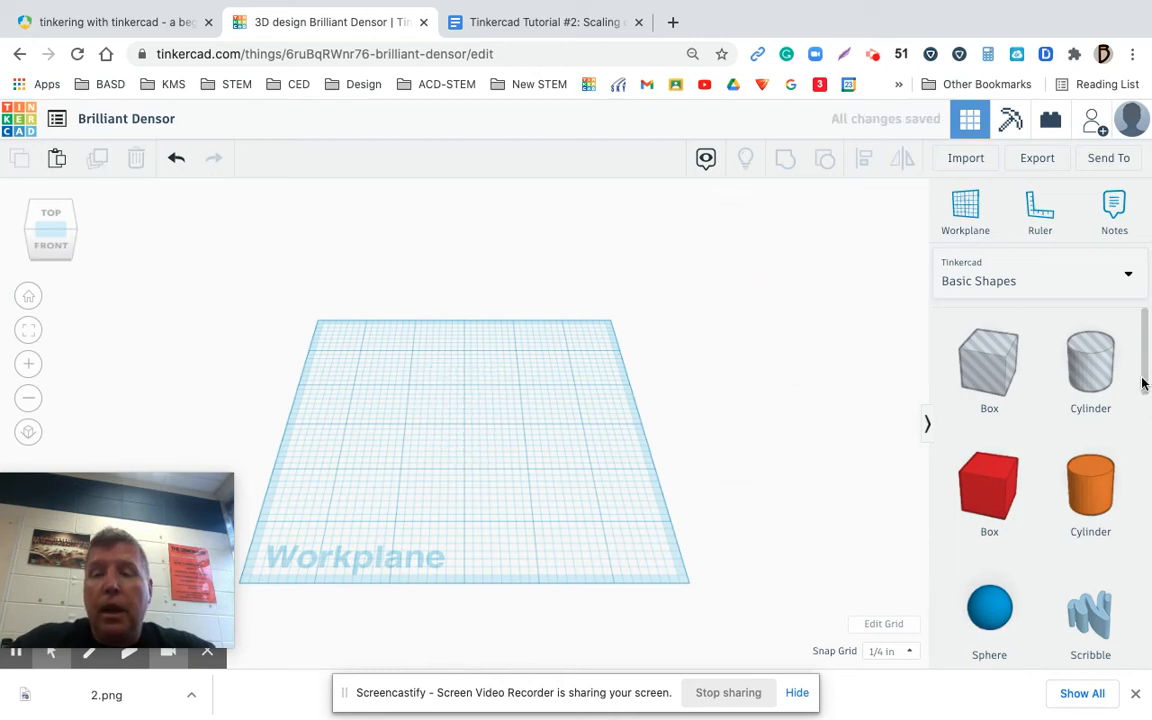
Try a red box in the middle of the workplane with a new workplane on its top face, and undo both
left_click_drag(988, 487, 553, 470)
left_click_drag(478, 442, 465, 438)
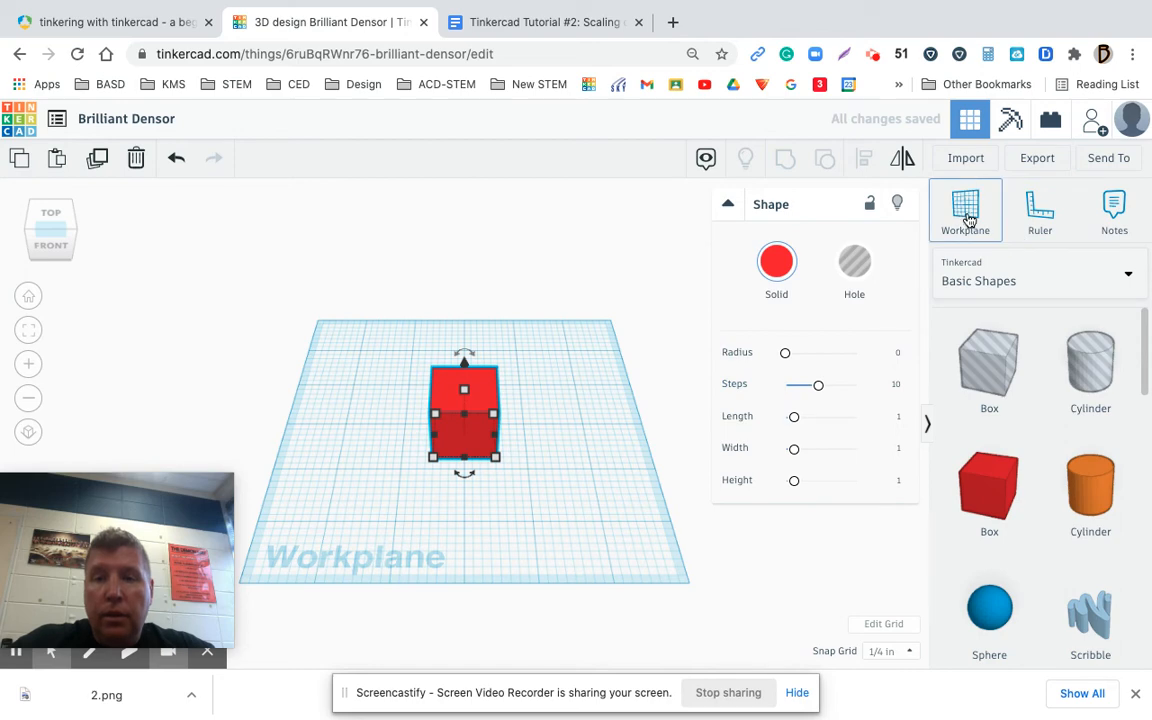
left_click(968, 218)
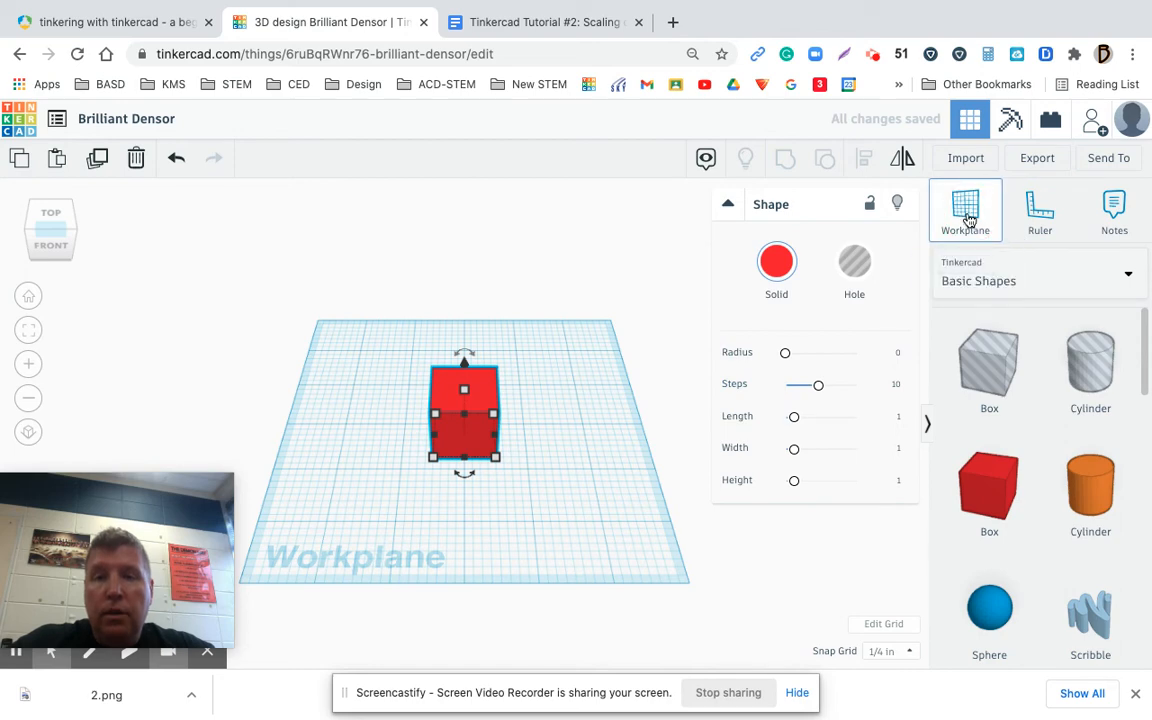
left_click(438, 398)
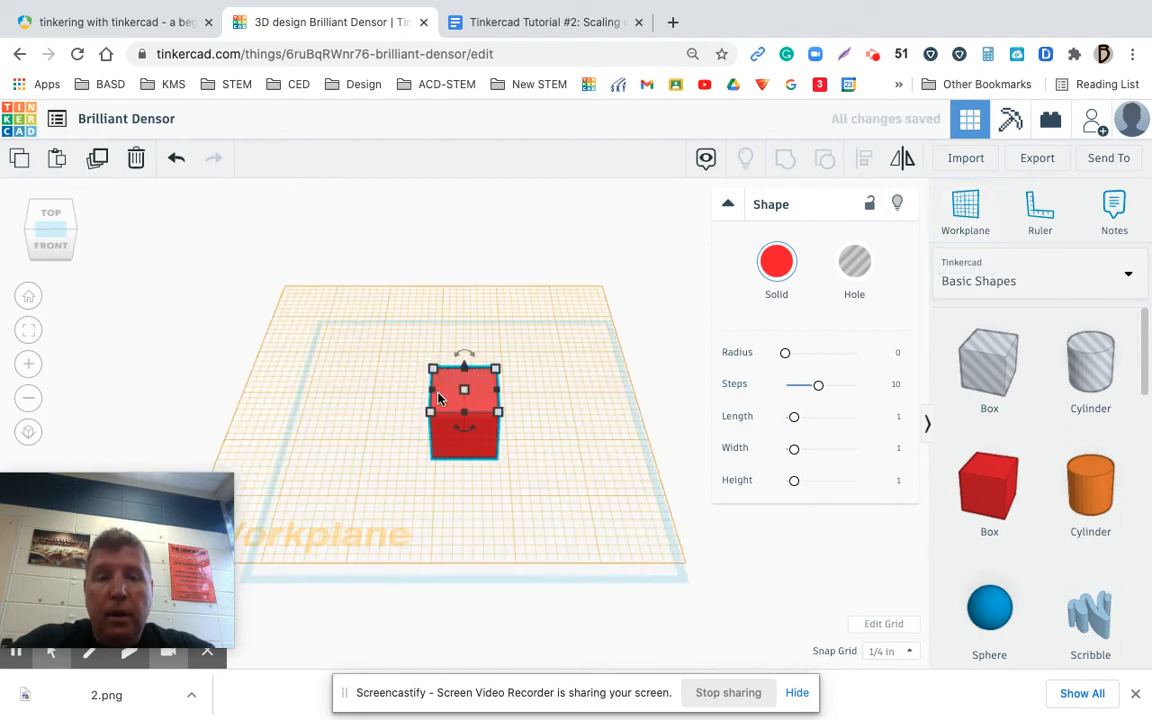
left_click(176, 163)
left_click(176, 163)
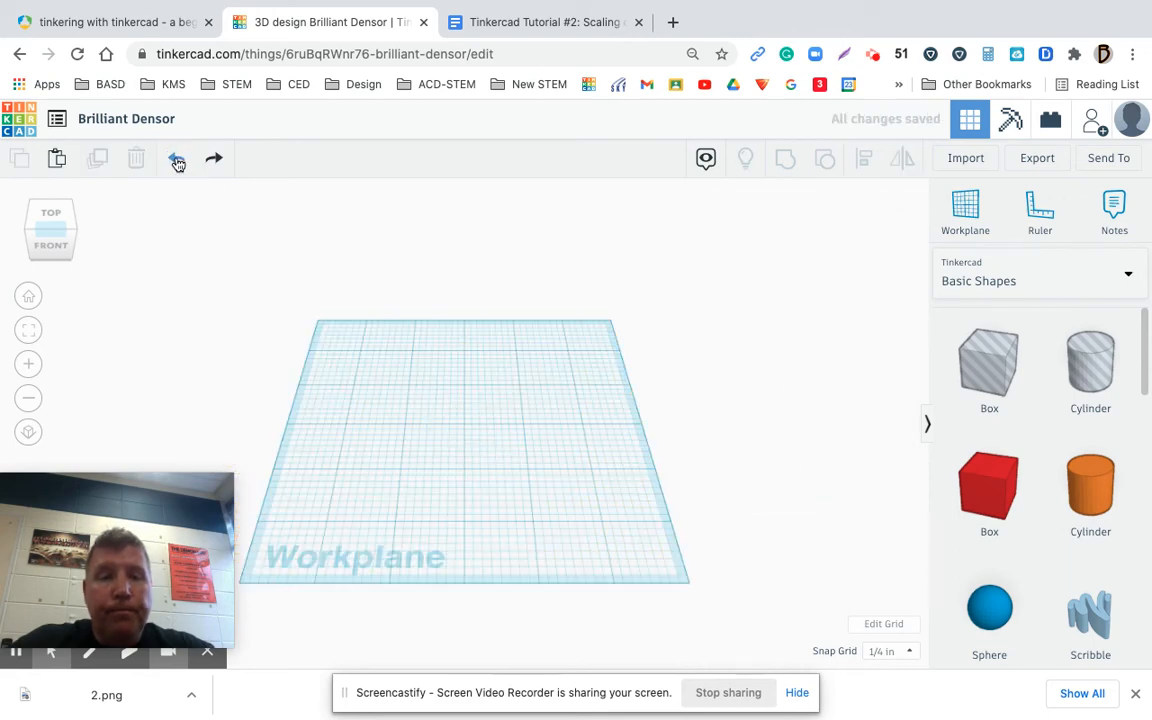
Place a green roof in the middle, check the PDF guide's Workplane button example, and move the roof to the right half of the workplane
left_click_drag(1147, 360, 1145, 453)
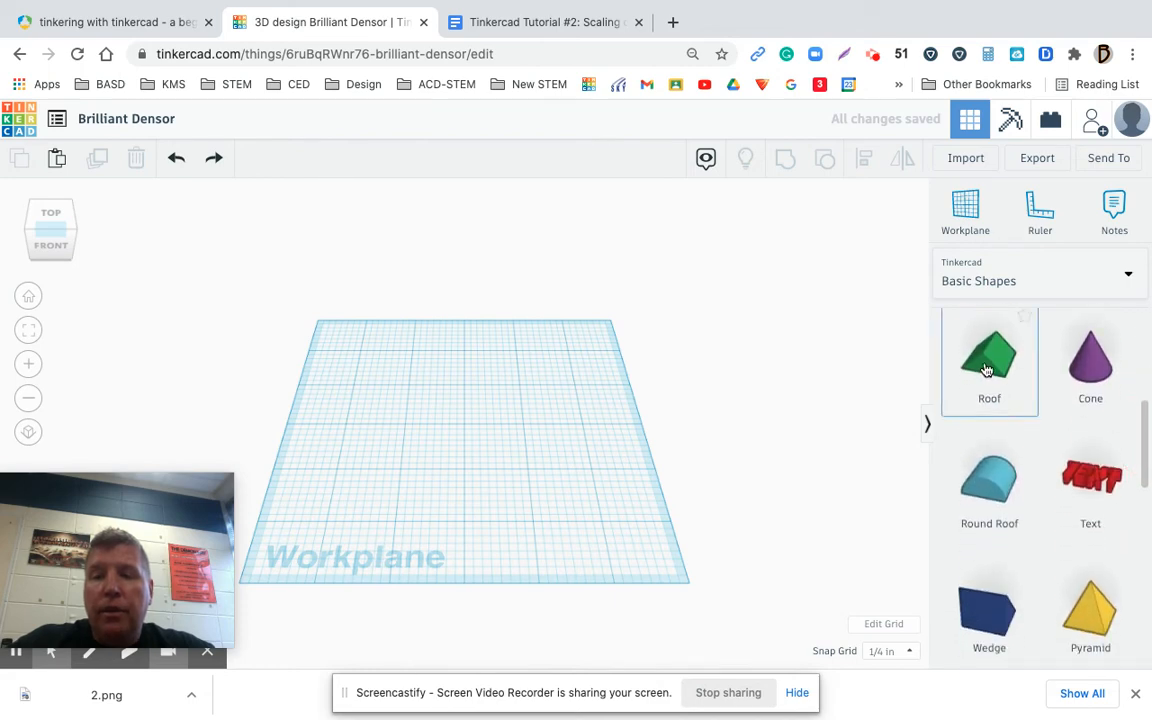
left_click_drag(986, 370, 466, 410)
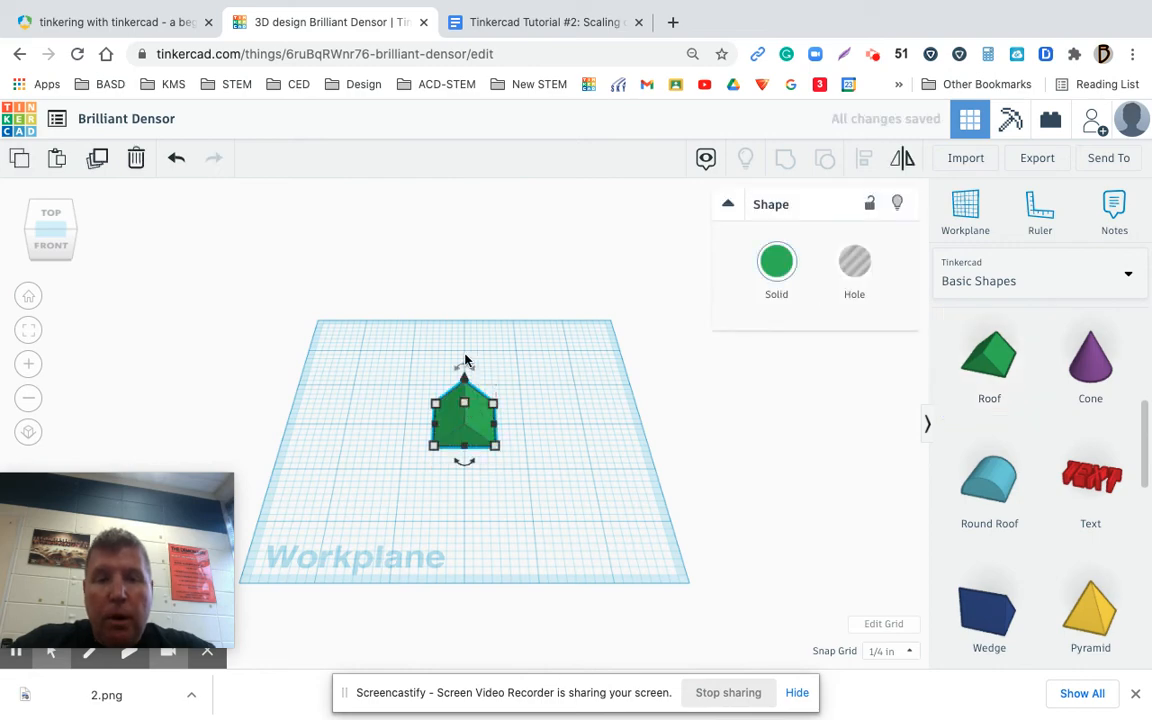
left_click(150, 30)
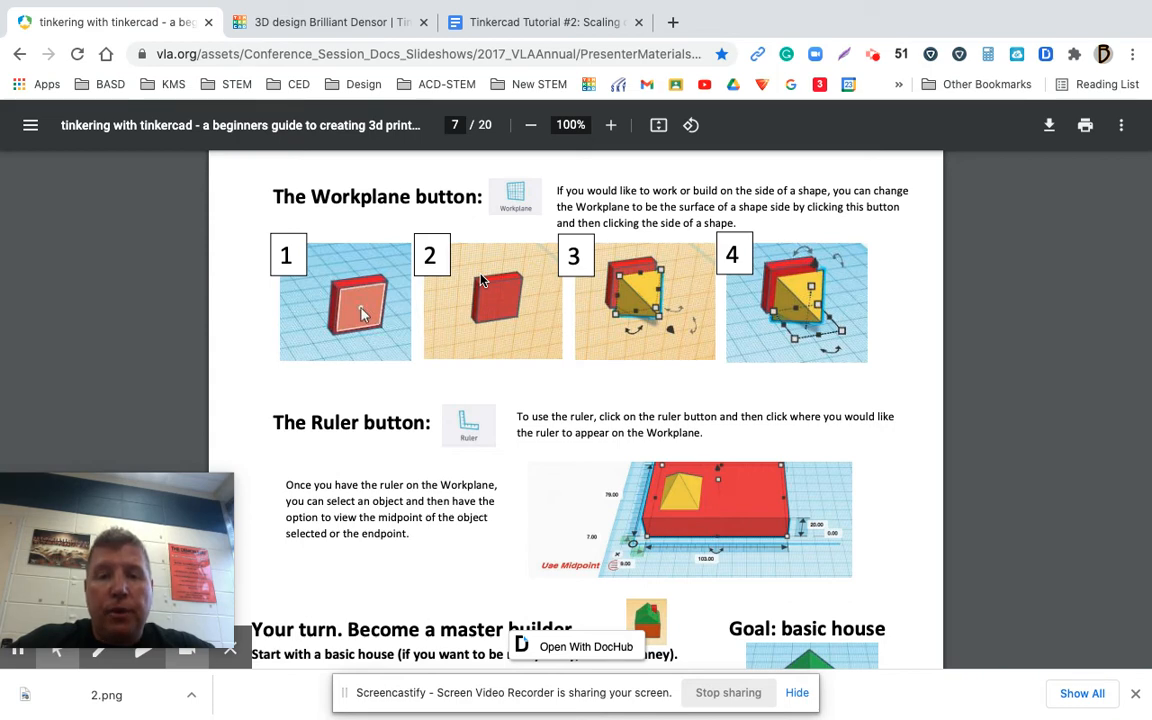
left_click(330, 22)
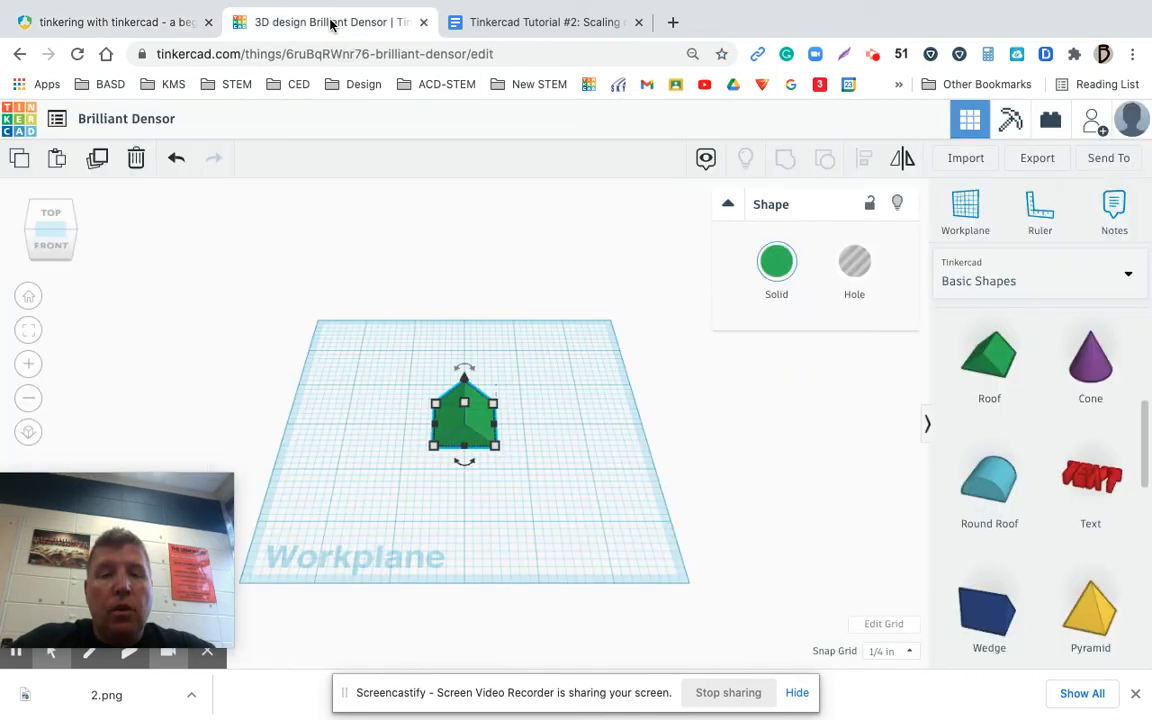
left_click_drag(474, 403, 580, 404)
Place a red box to the left of the green roof and set its front-to-back depth to 1
left_click_drag(1145, 450, 1140, 360)
left_click_drag(991, 455, 421, 445)
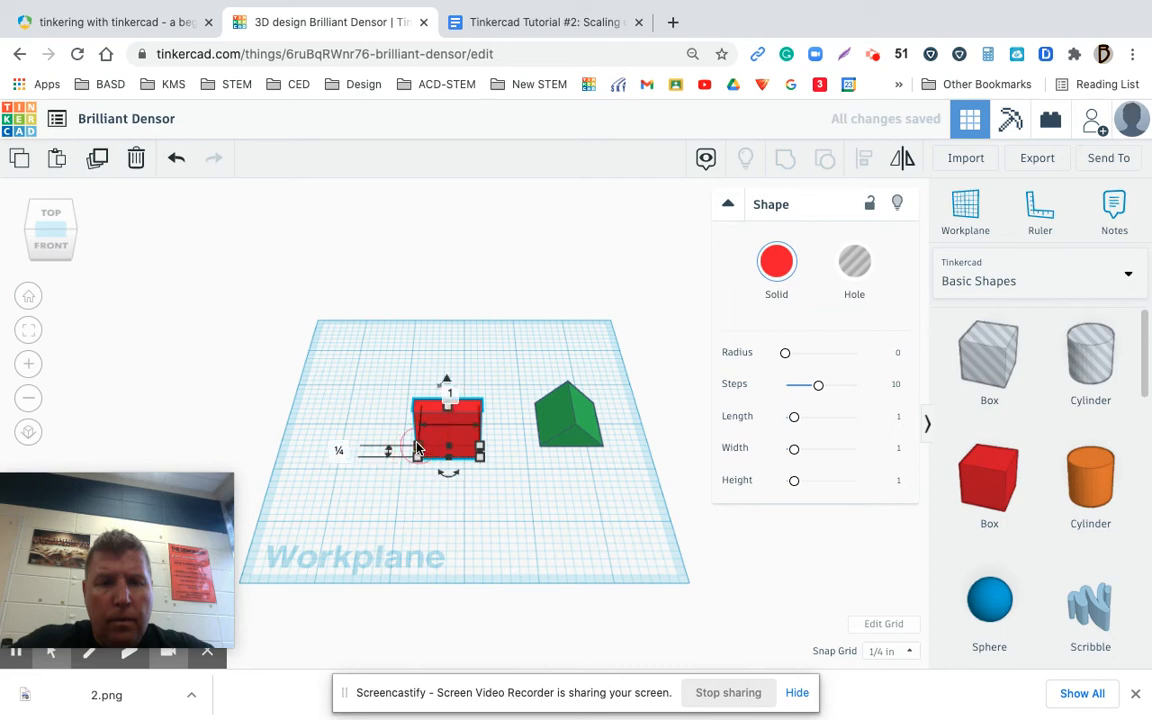
left_click(338, 450)
type("1")
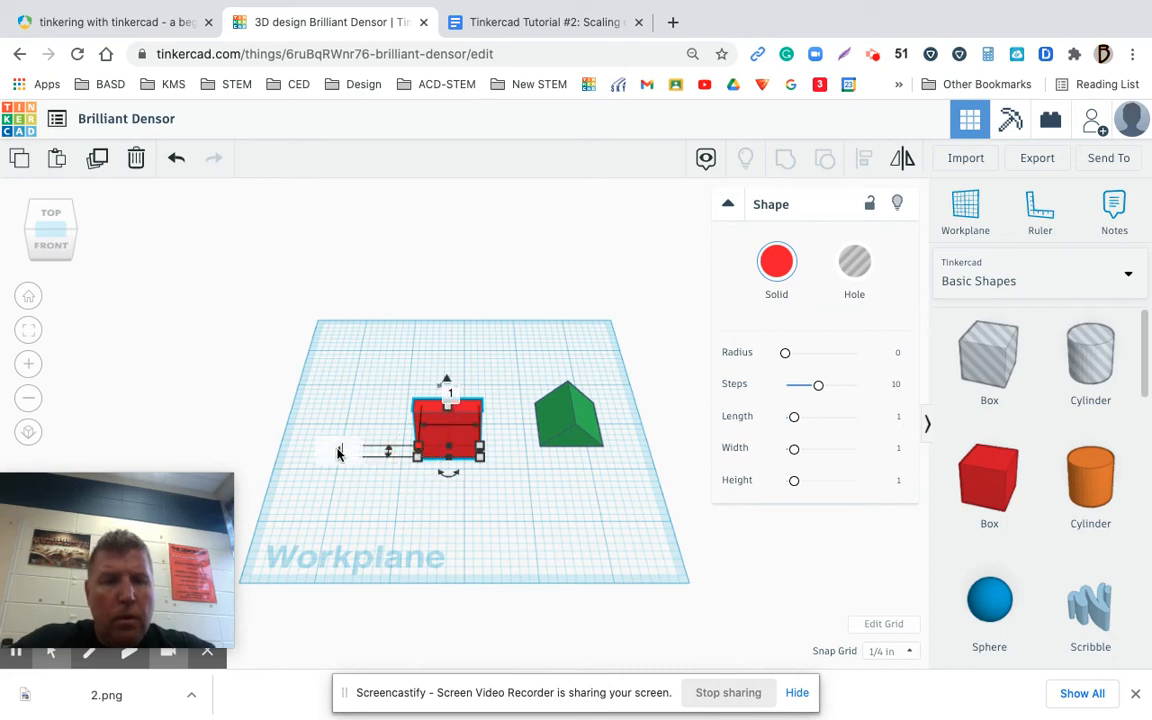
key("Return")
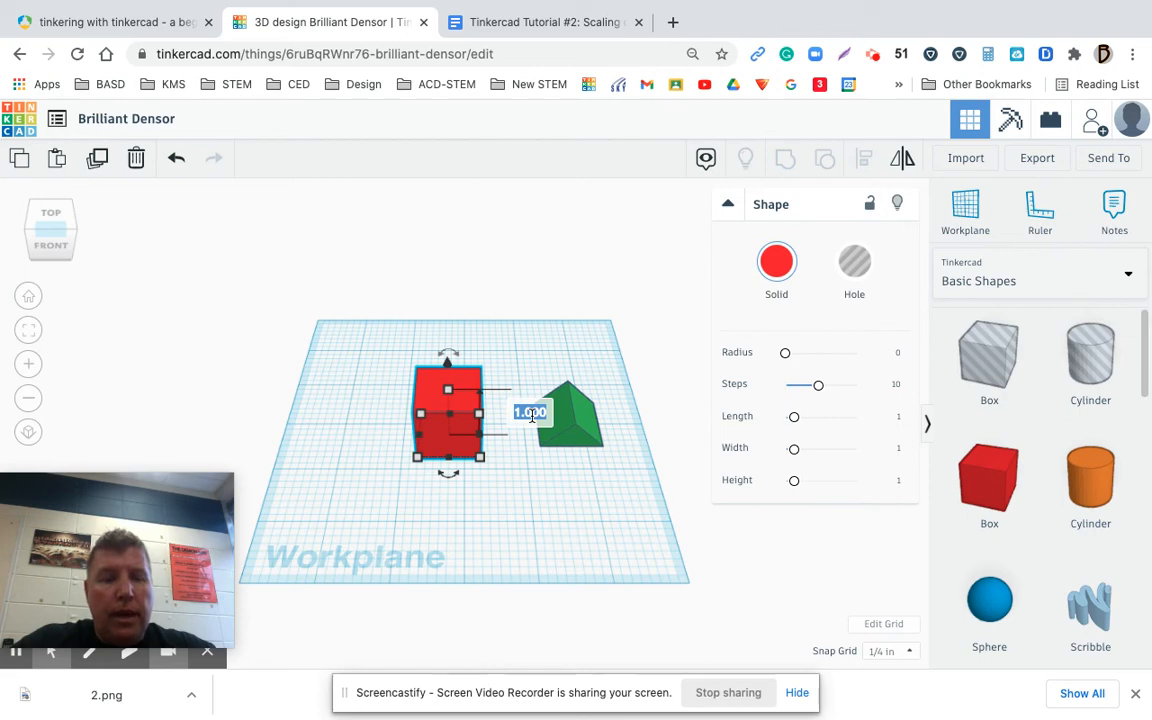
Set the red box's height to .50
key("BackSpace")
type("1/2")
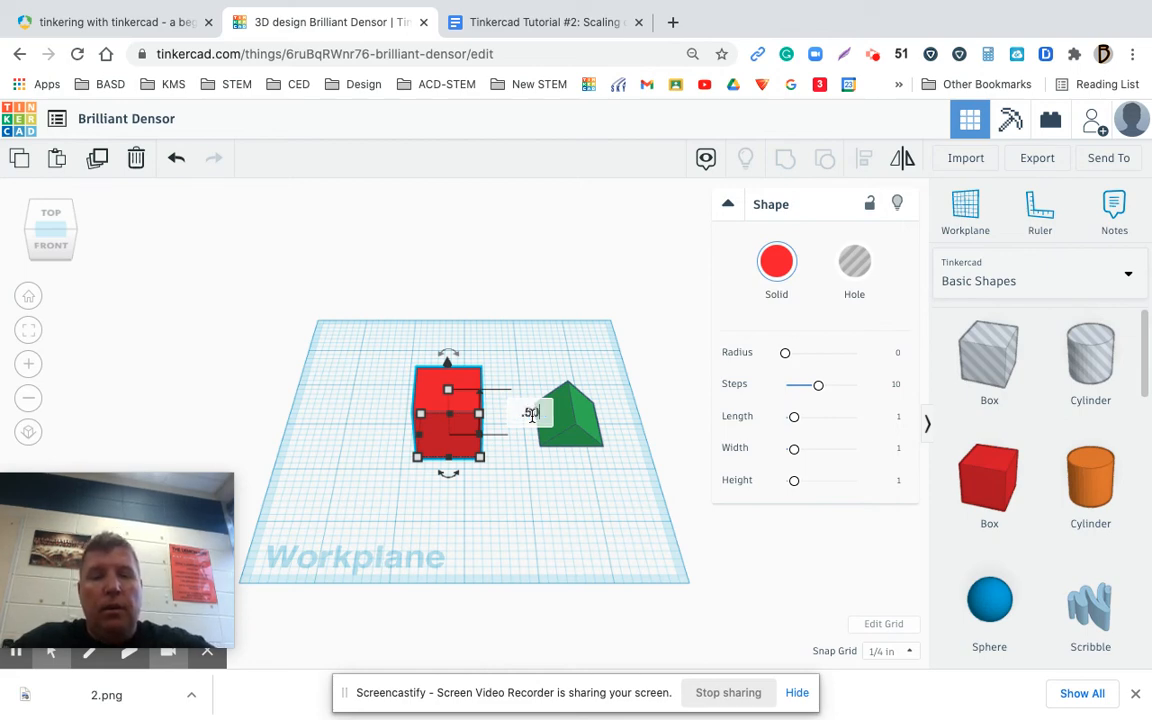
key("Return")
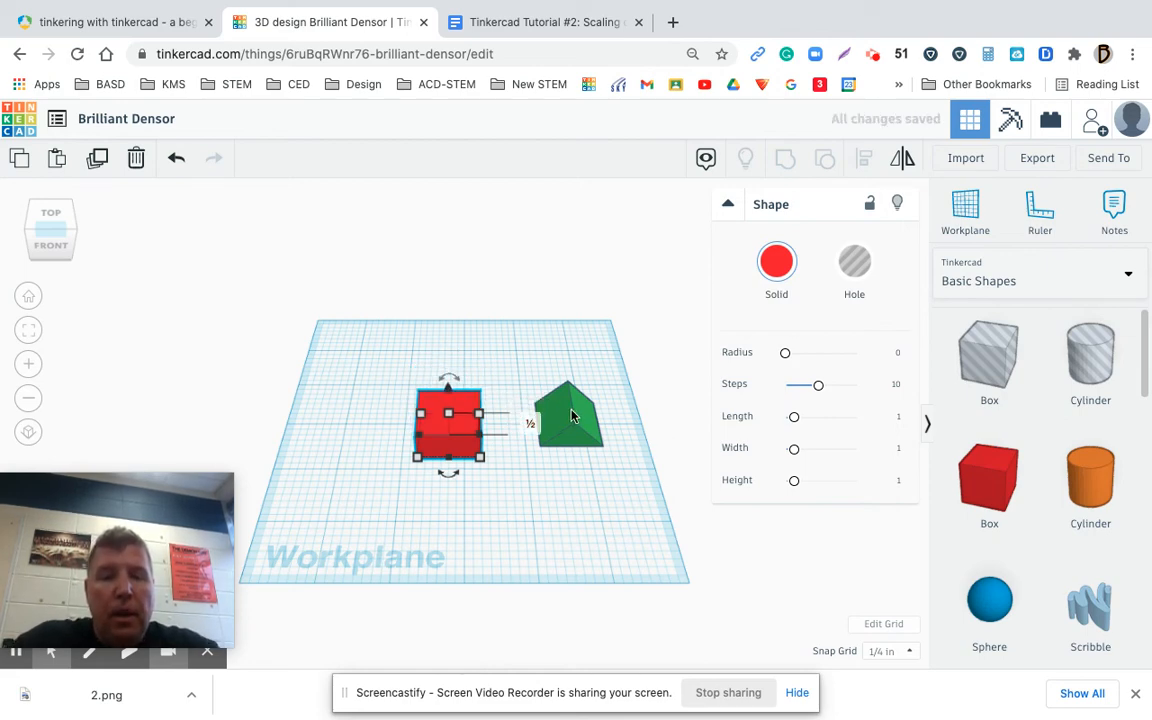
Raise the green roof 3/4 above the workplane
left_click(571, 415)
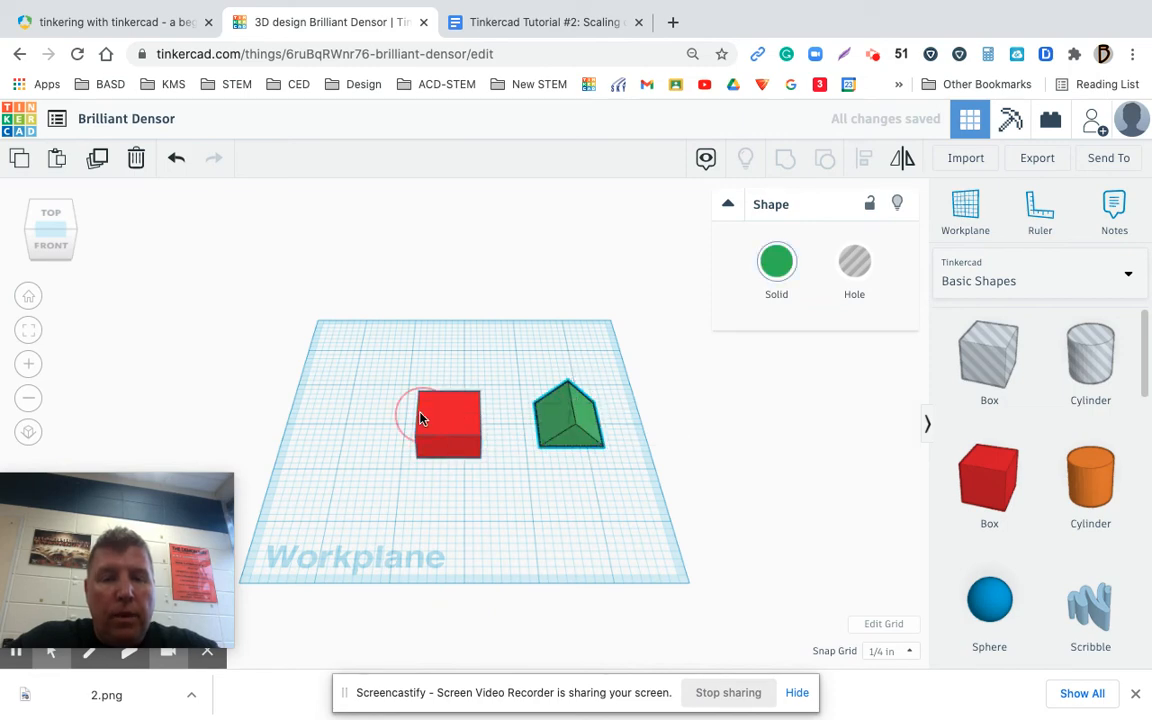
left_click(425, 418)
left_click(572, 416)
left_click_drag(575, 378, 579, 336)
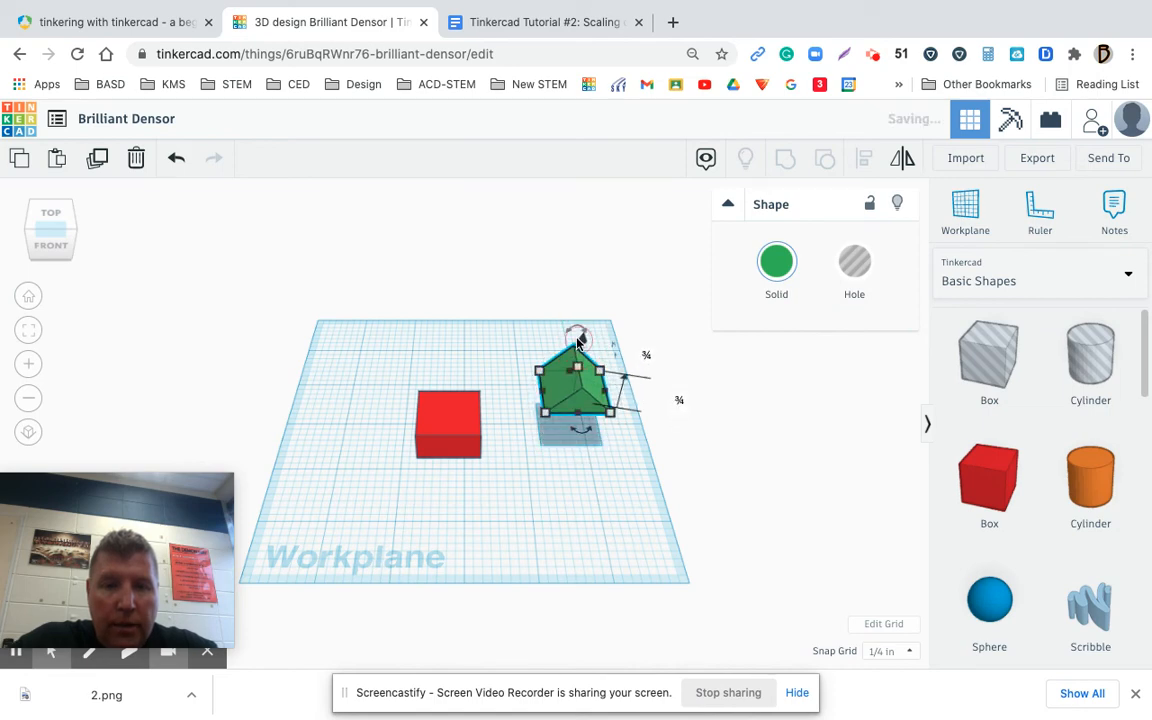
Try to set a new workplane at the front and left edges of the red box
left_click(437, 460)
left_click(443, 440)
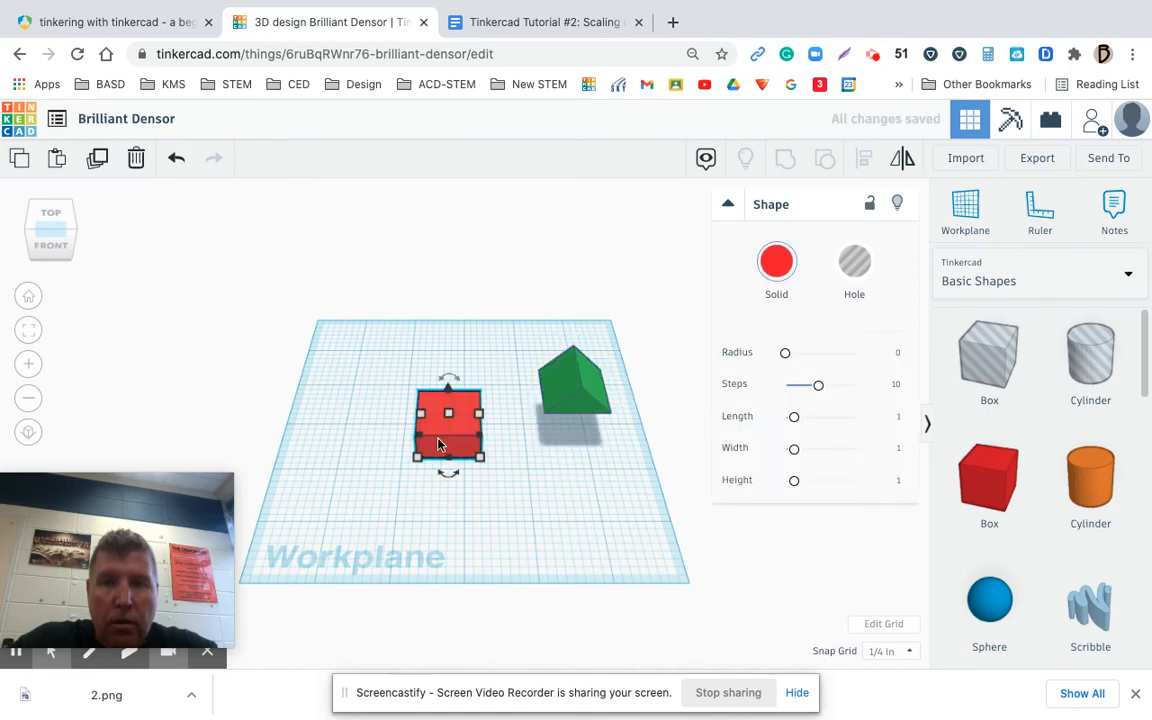
left_click(968, 215)
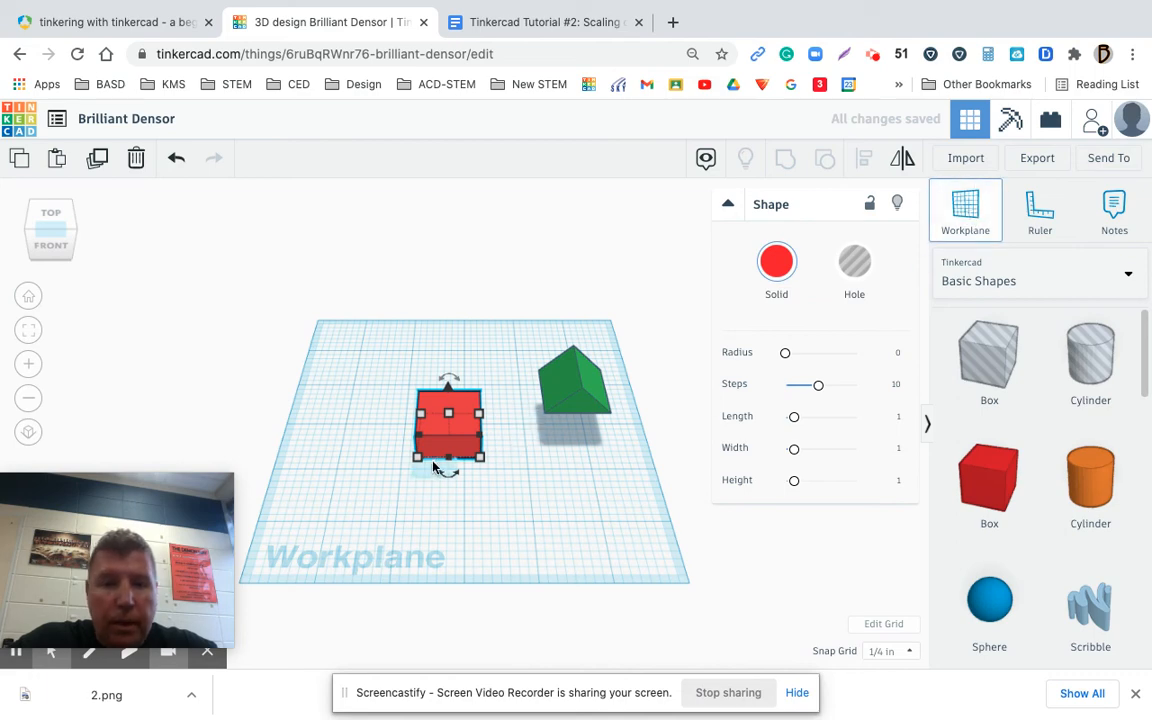
left_click(430, 468)
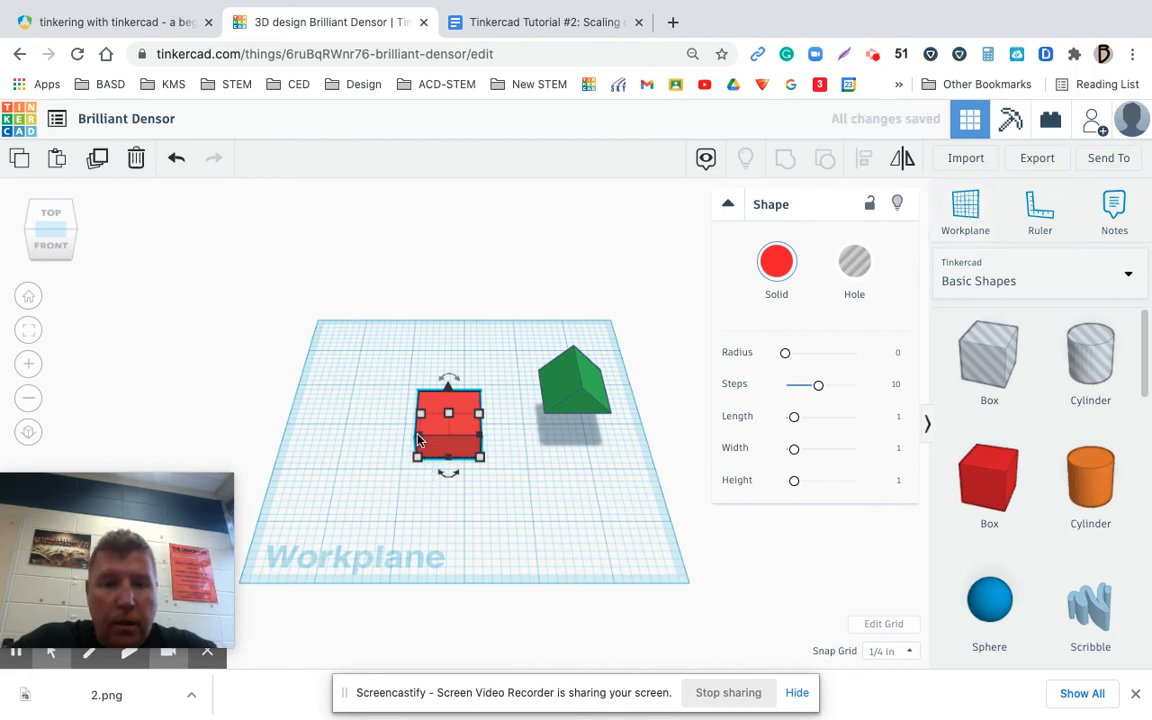
key("w")
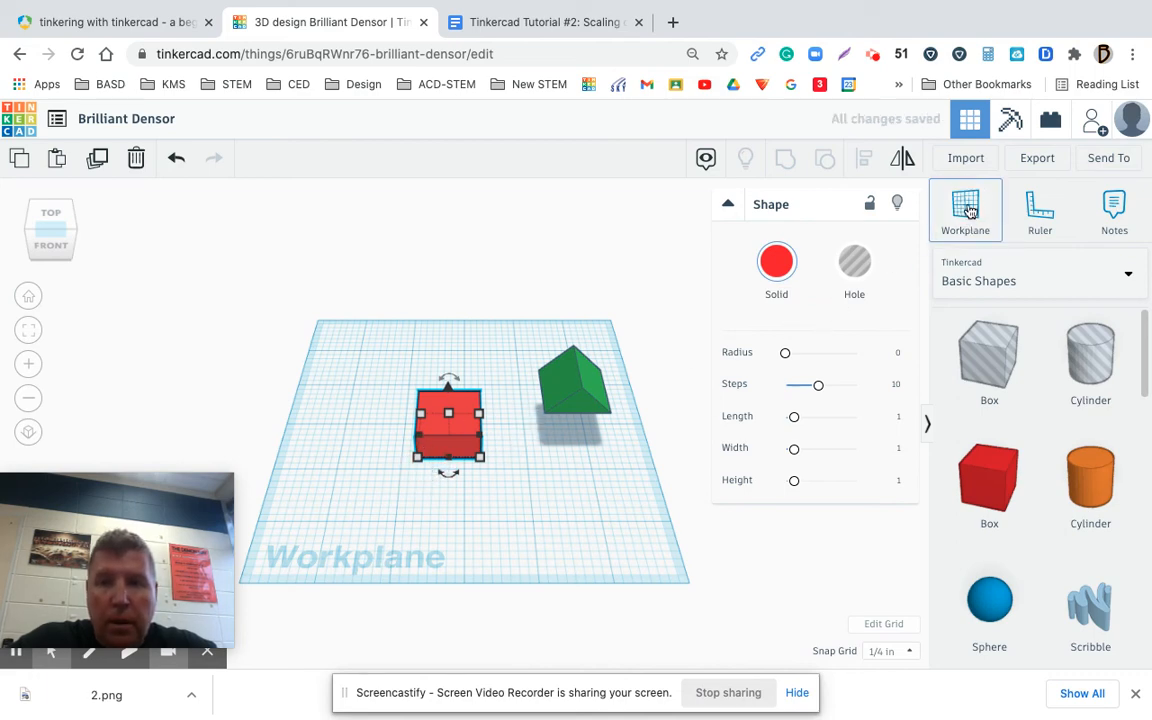
left_click(410, 436)
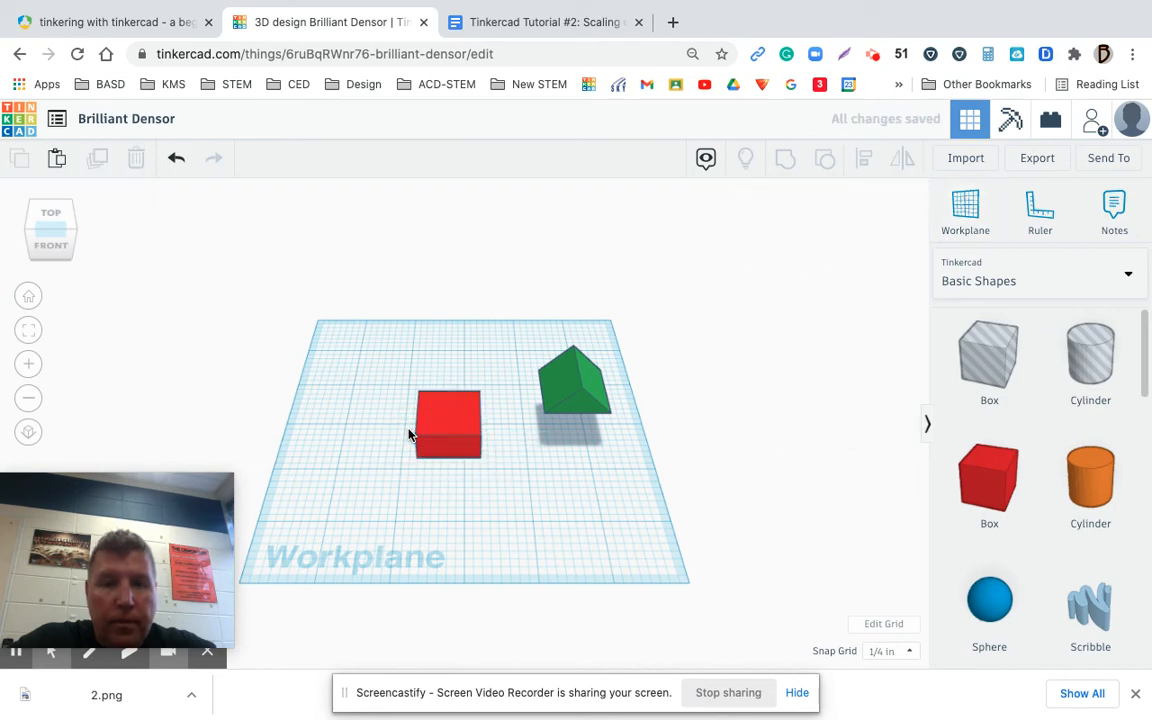
Set a tilted workplane on the green roof's left sloping face, leaving the roof deselected
left_click(964, 208)
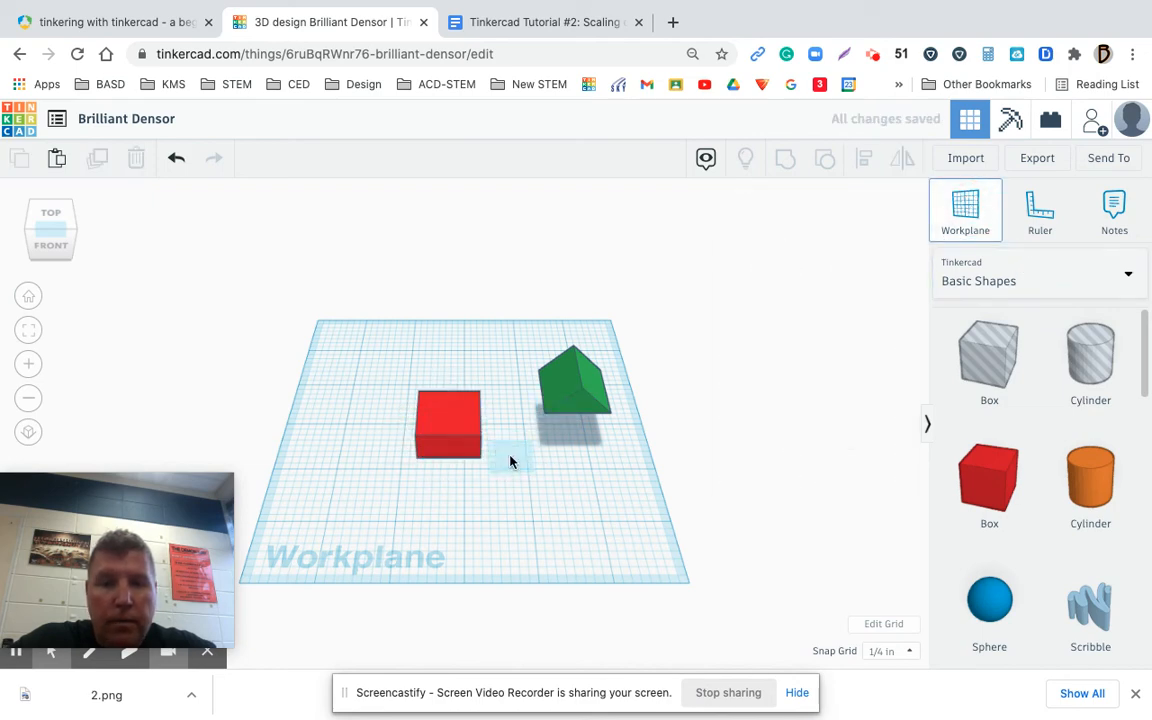
left_click(556, 402)
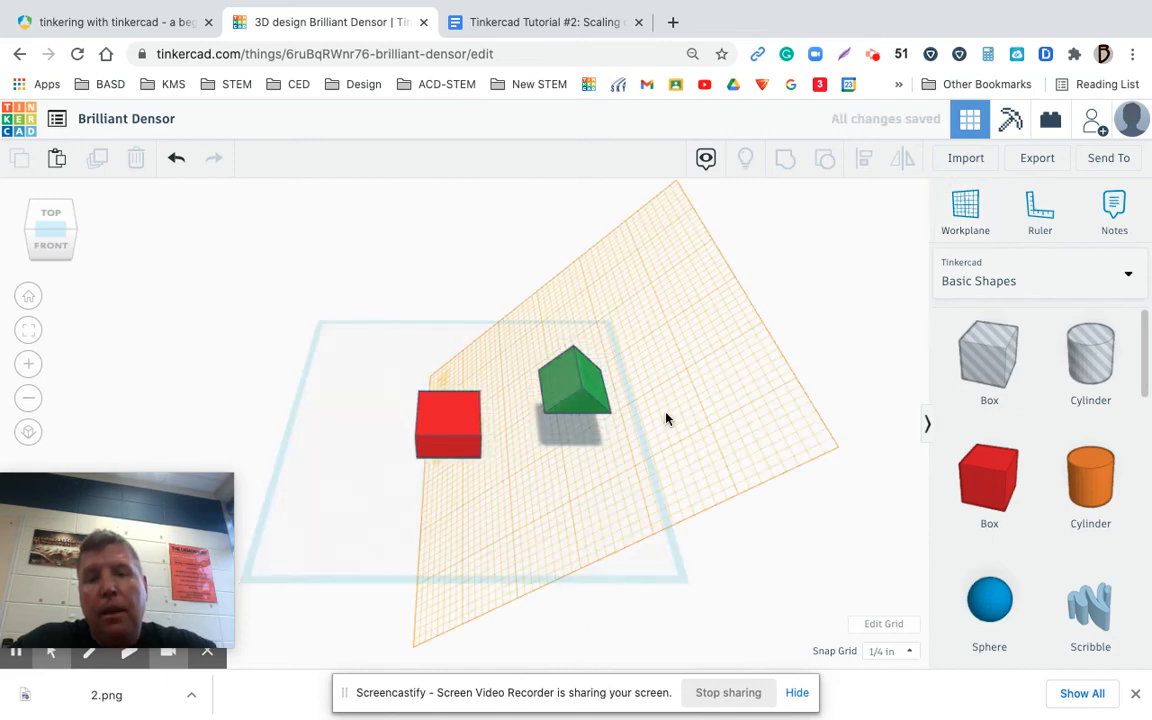
left_click(703, 346)
left_click(575, 338)
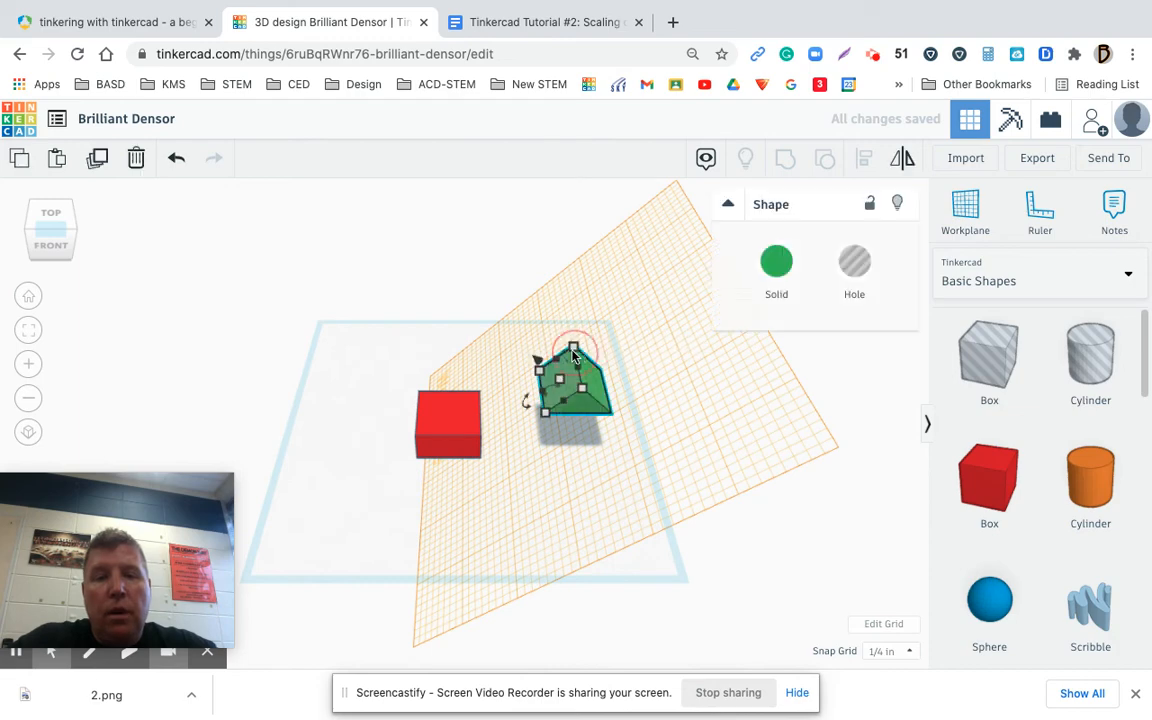
left_click(714, 463)
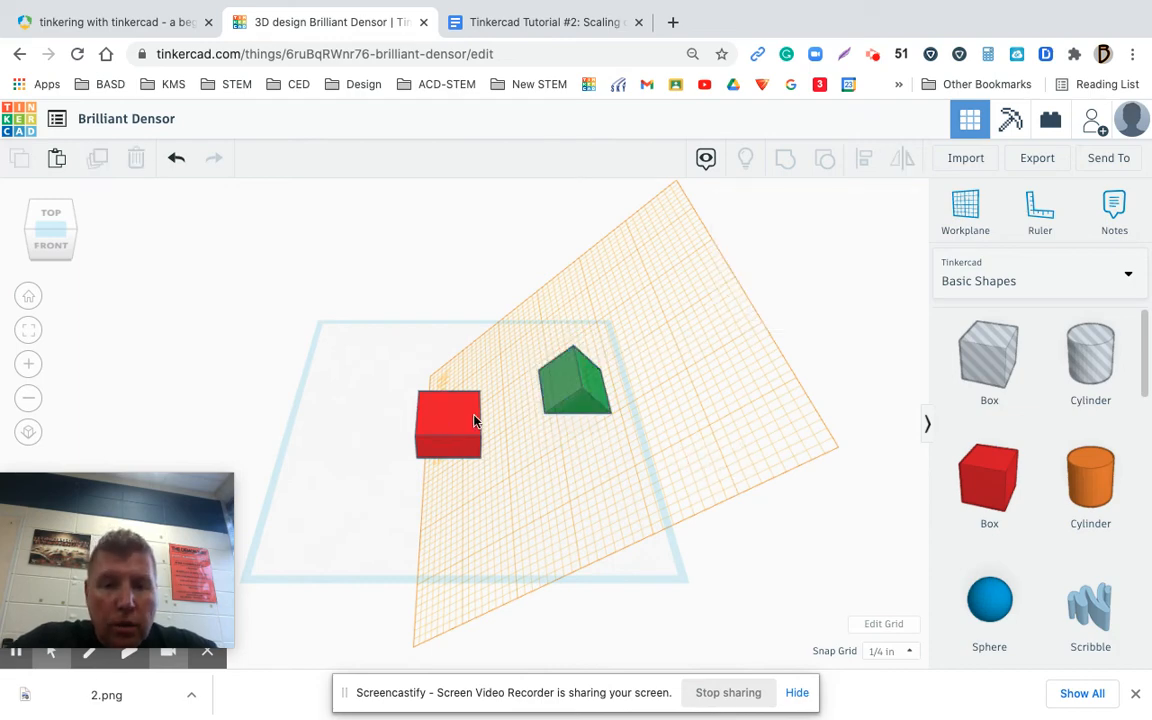
Shift the red box toward the roof, and fit the green roof onto the top of the box as seen from the front
left_click_drag(440, 419, 477, 420)
left_click(44, 252)
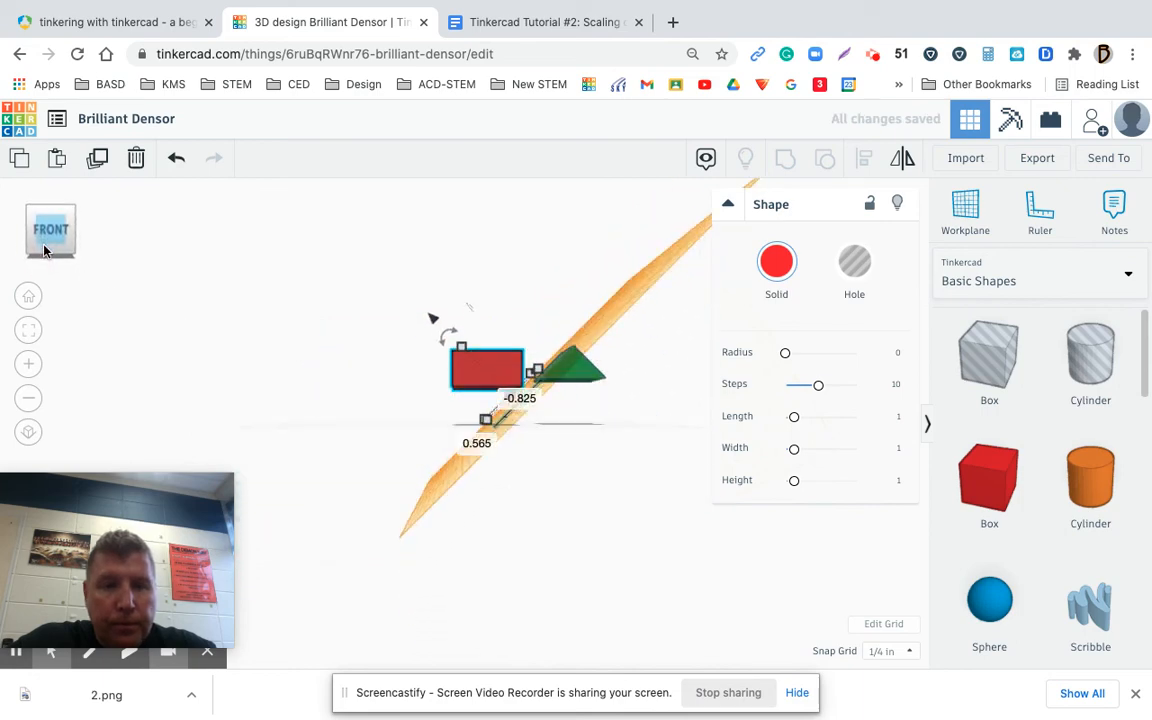
left_click_drag(578, 366, 573, 407)
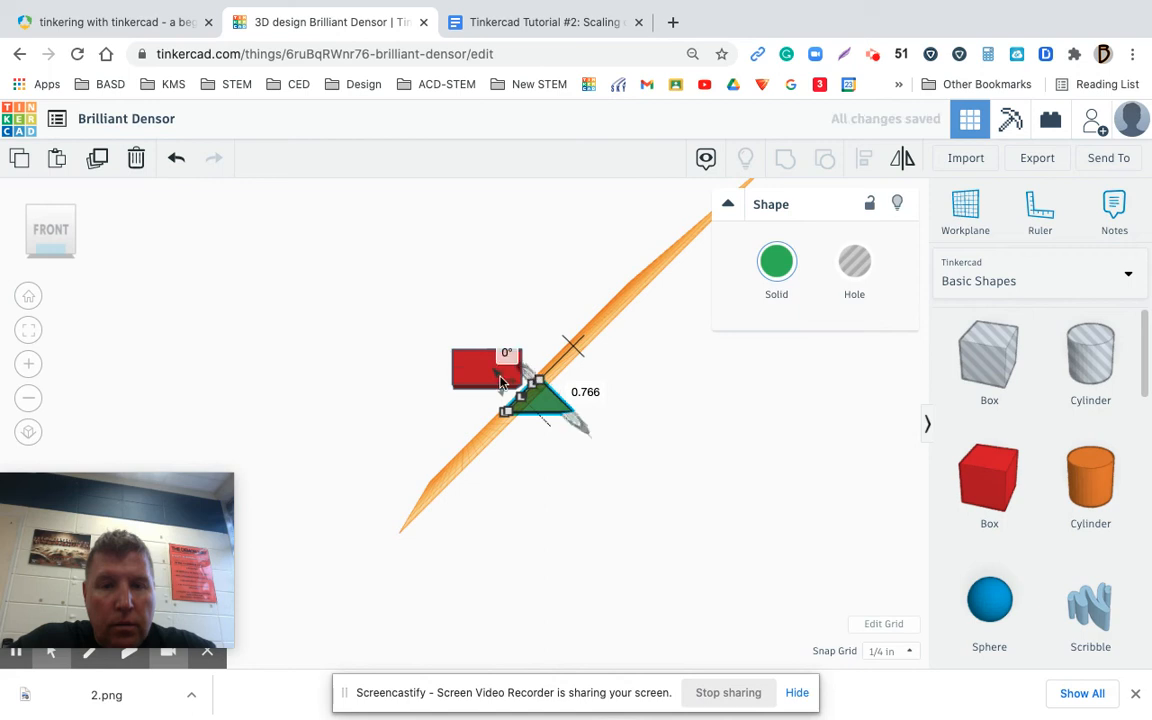
left_click_drag(497, 372, 452, 316)
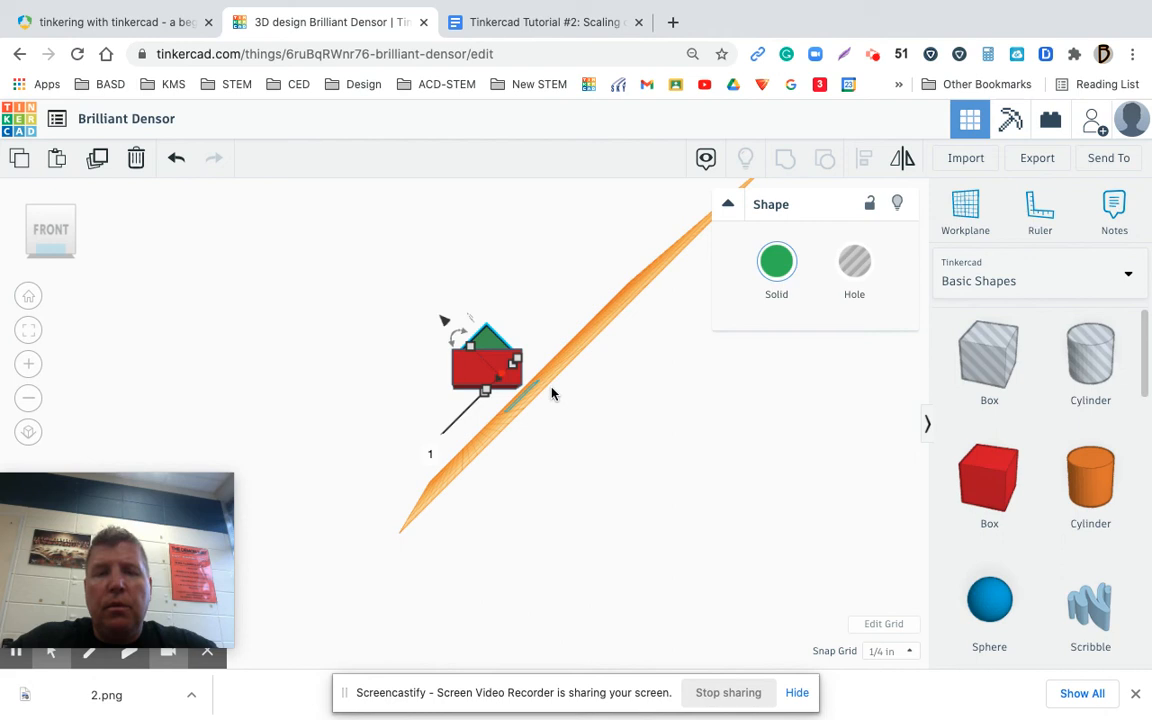
Compare the finished house shape with the Scaling Example #3 workplane task in the Google Docs assignment
left_click(546, 22)
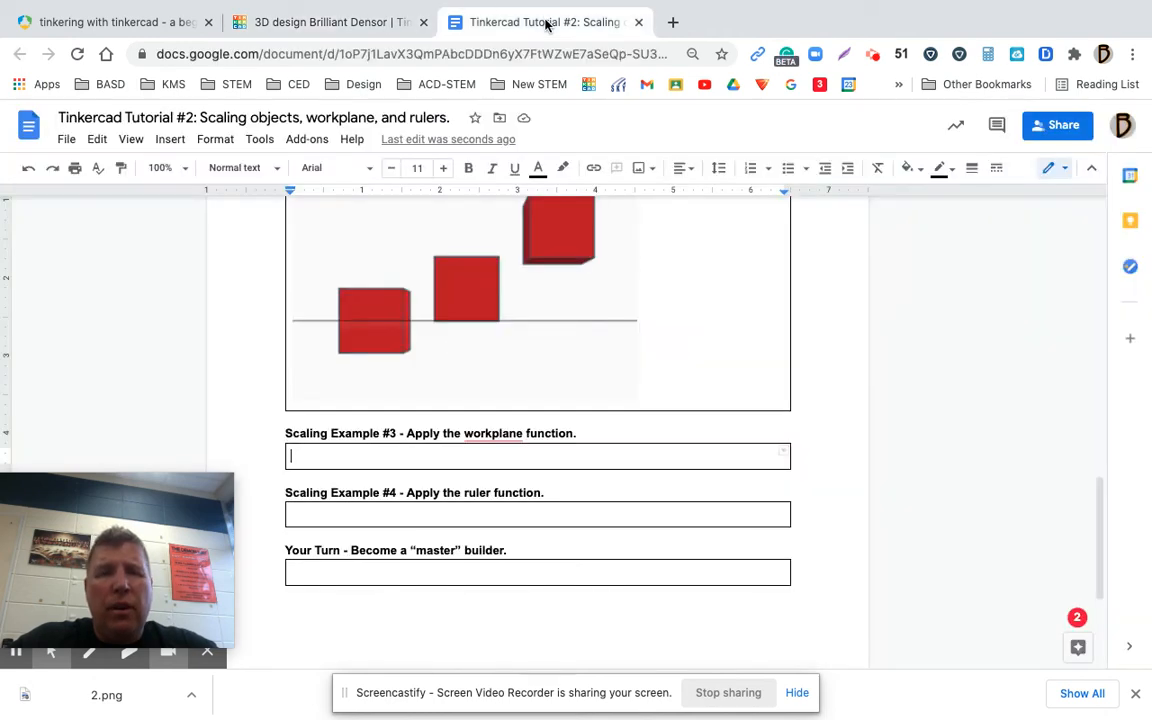
left_click(373, 24)
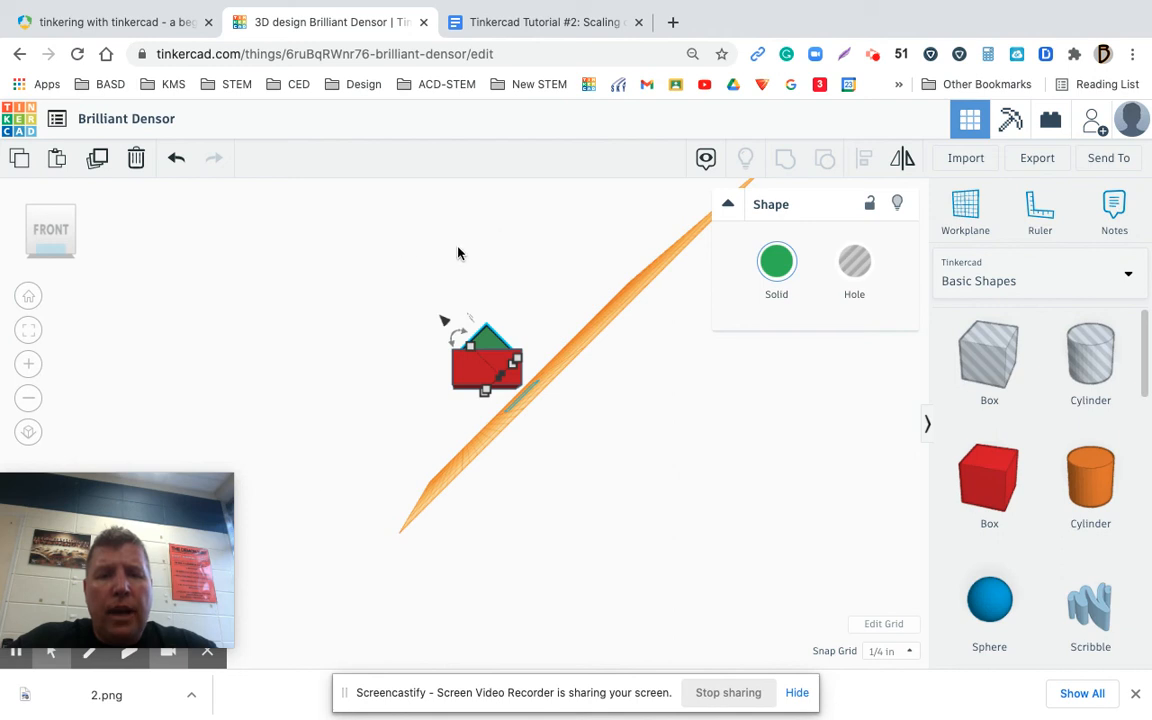
left_click(535, 22)
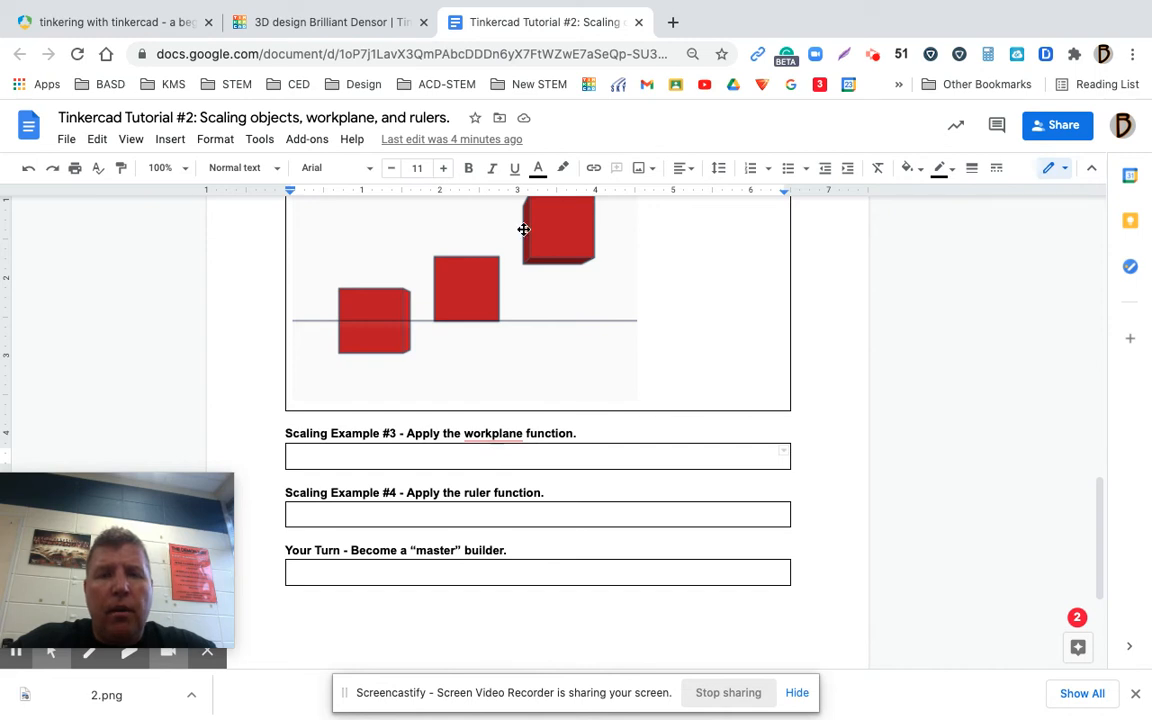
Switch to the Tinkercad design and delete the green roof and red box to leave an empty workplane
left_click(370, 22)
left_click(175, 162)
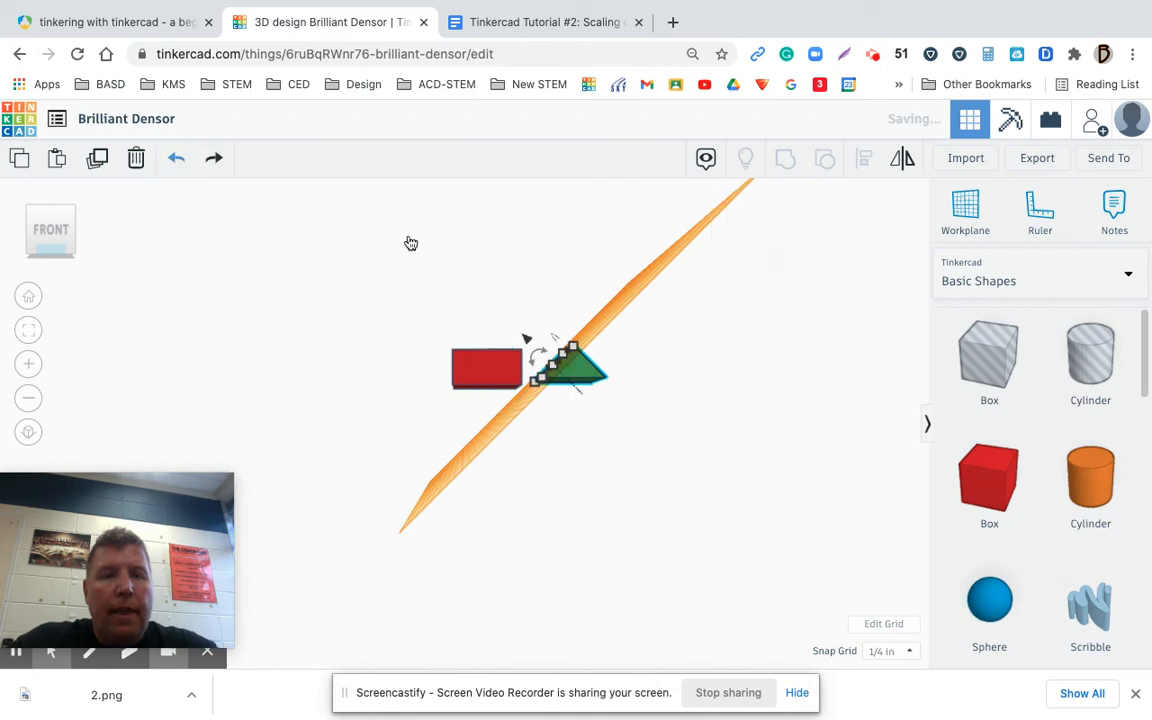
left_click(577, 387)
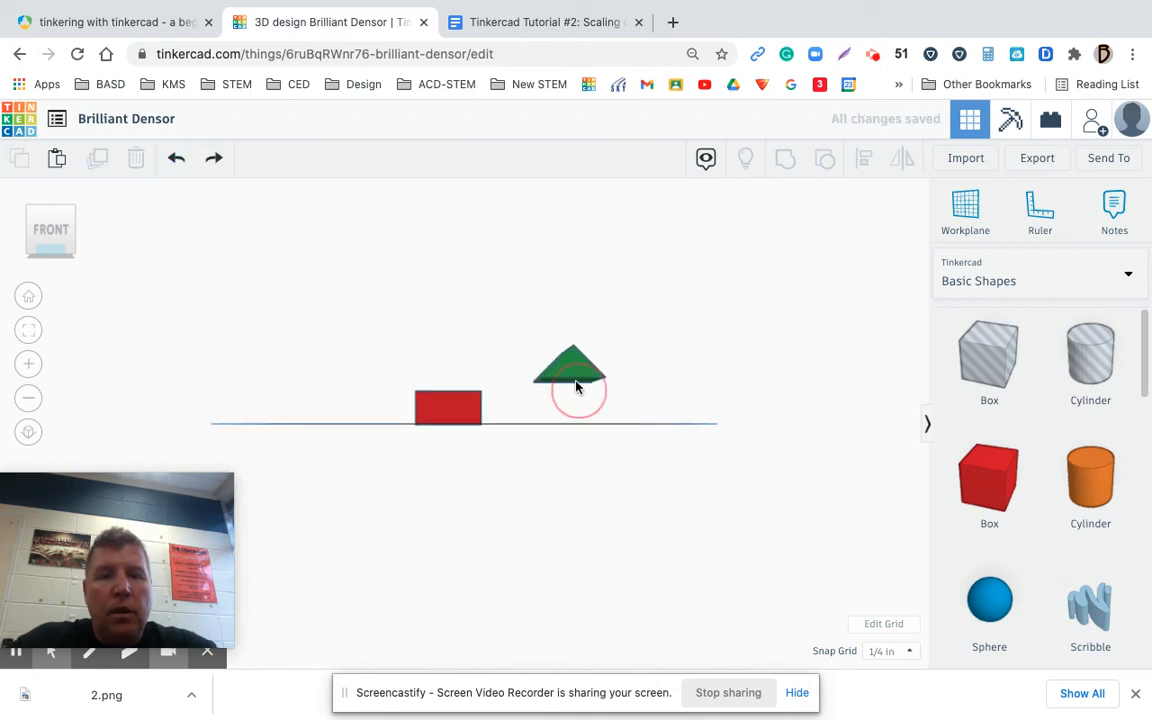
left_click(578, 377)
key("Delete")
left_click(460, 404)
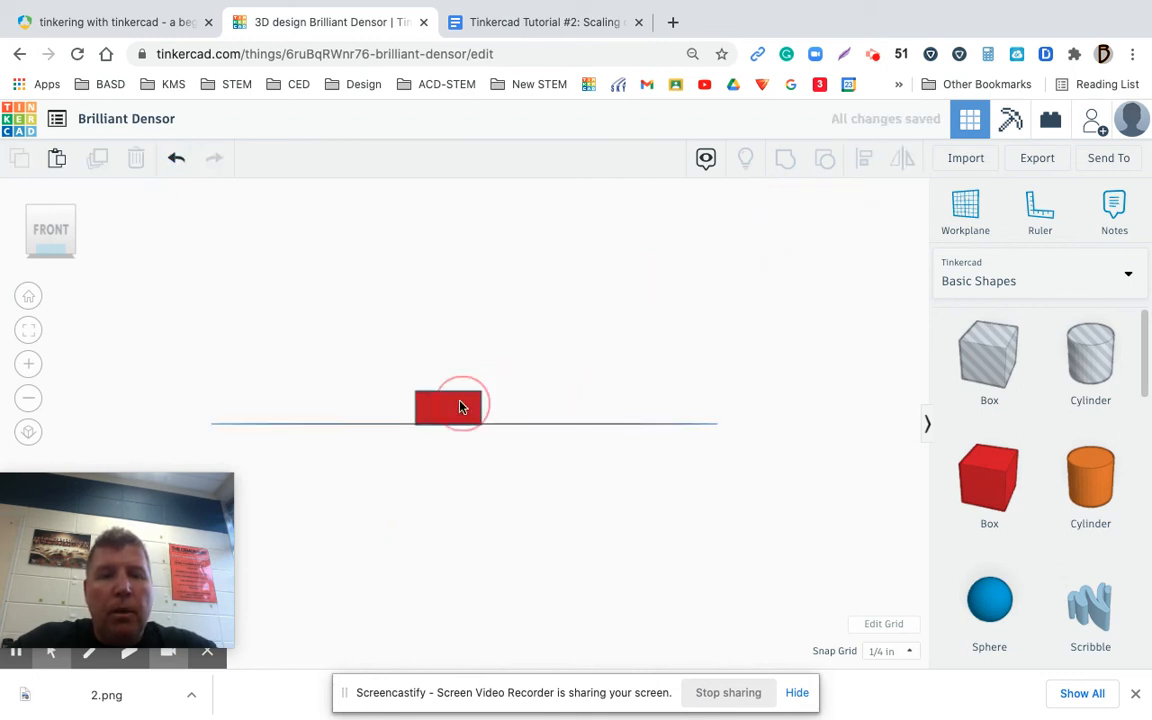
key("Delete")
left_click(29, 297)
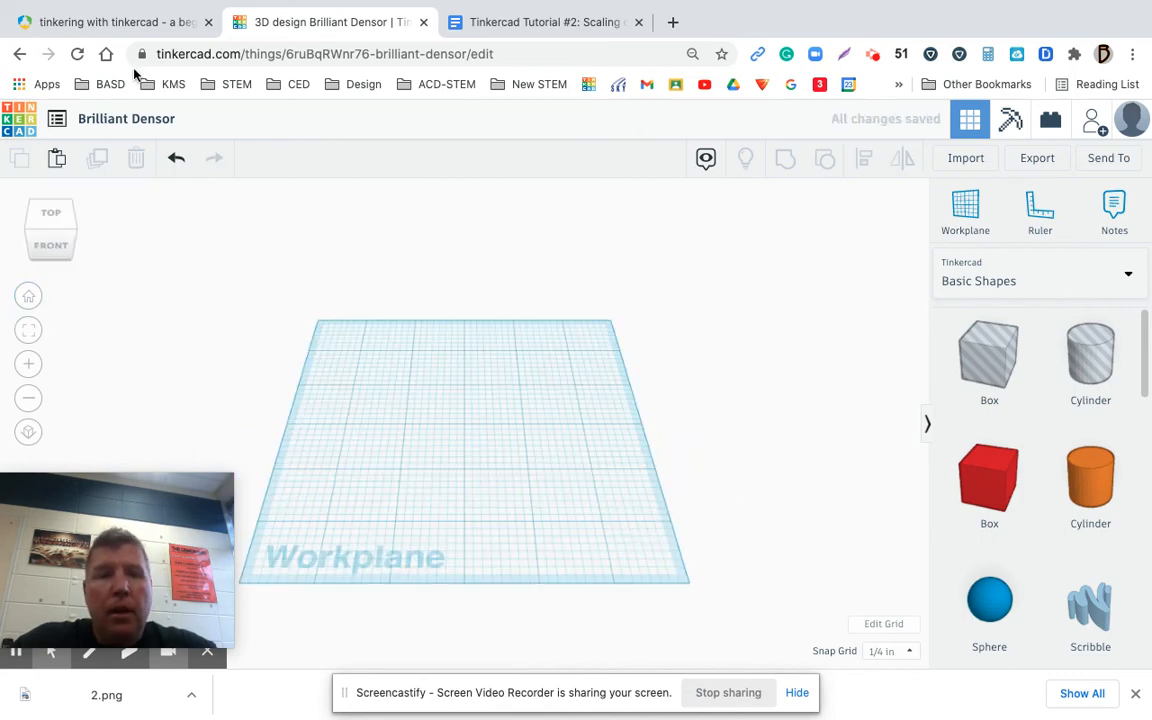
Examine the basic house instructions under "Your turn. Become a master builder" on page 7 of the Tinkercad PDF guide
left_click(131, 28)
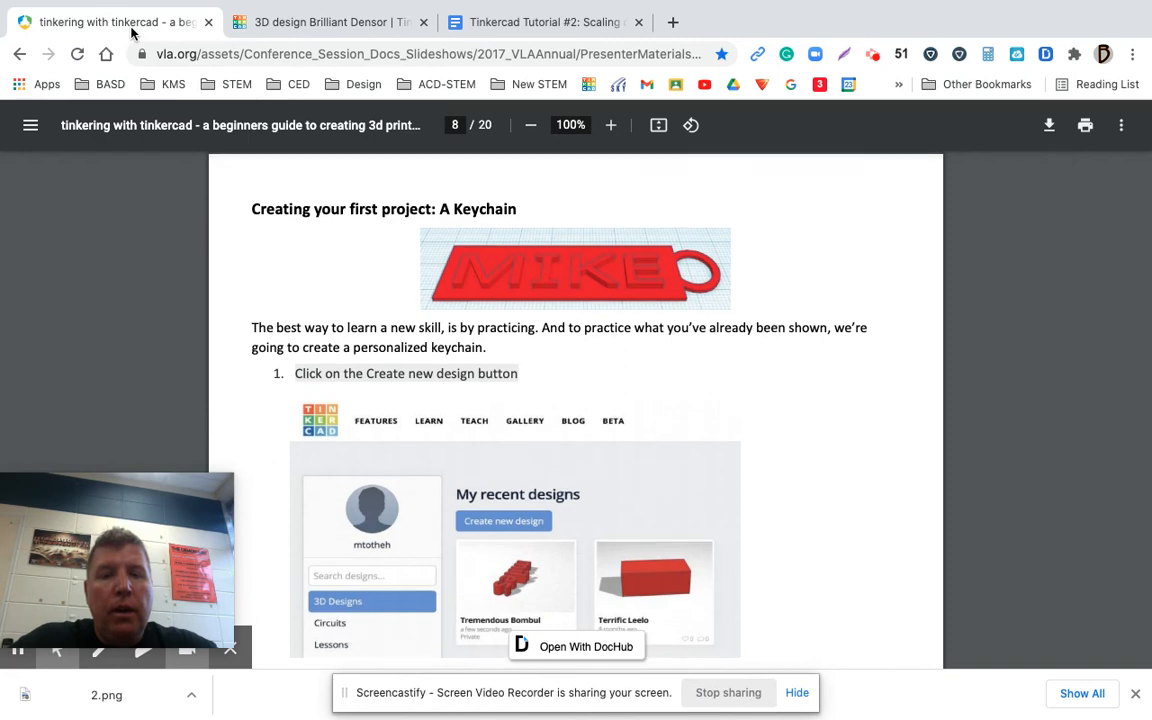
key("Up")
key("Up")
key("Up")
key("Up")
key("Up")
key("Up")
key("Up")
key("Up")
key("Up")
key("Up")
key("Up")
key("Up")
key("Up")
key("Up")
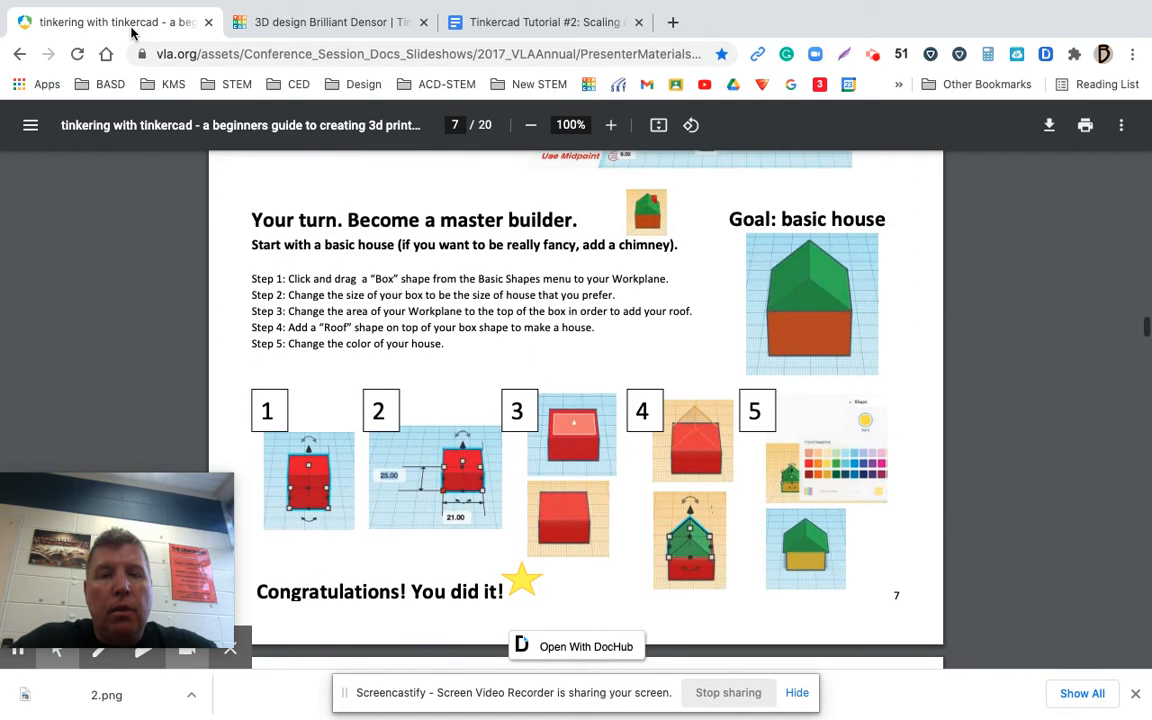
key("Up")
key("Down")
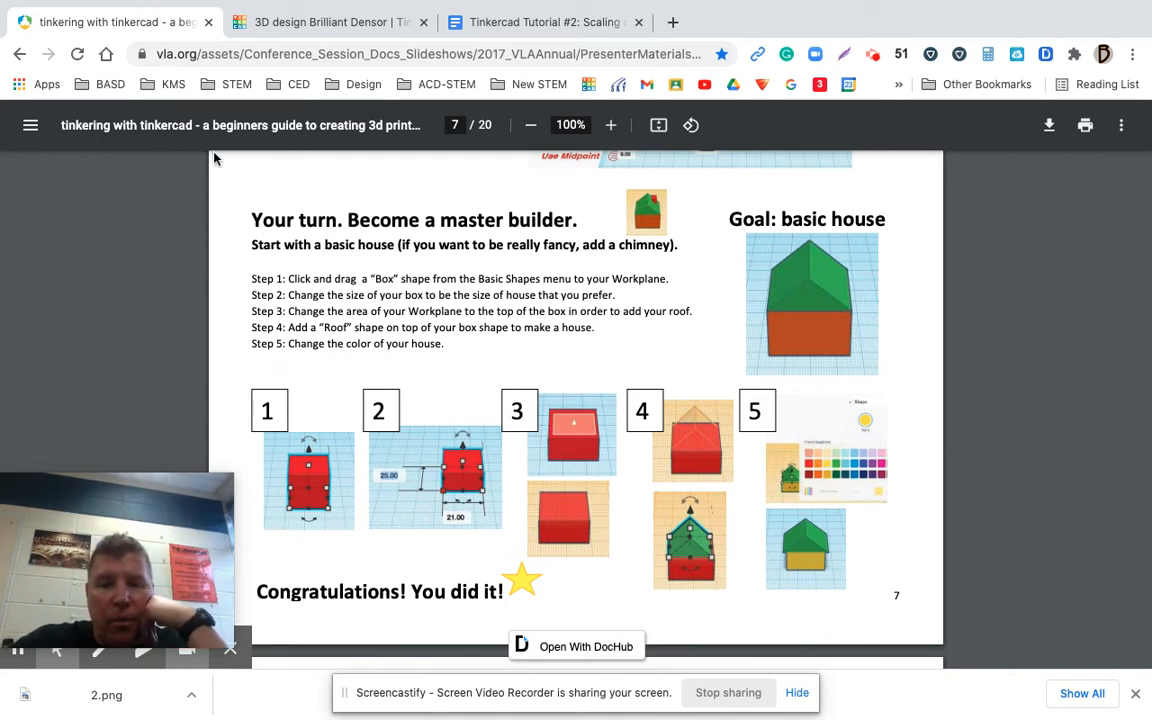
Switch back to the Tinkercad design, place a red Box near the workplane's centre and reduce its height to ¾ in
left_click(355, 24)
left_click_drag(1000, 476, 440, 446)
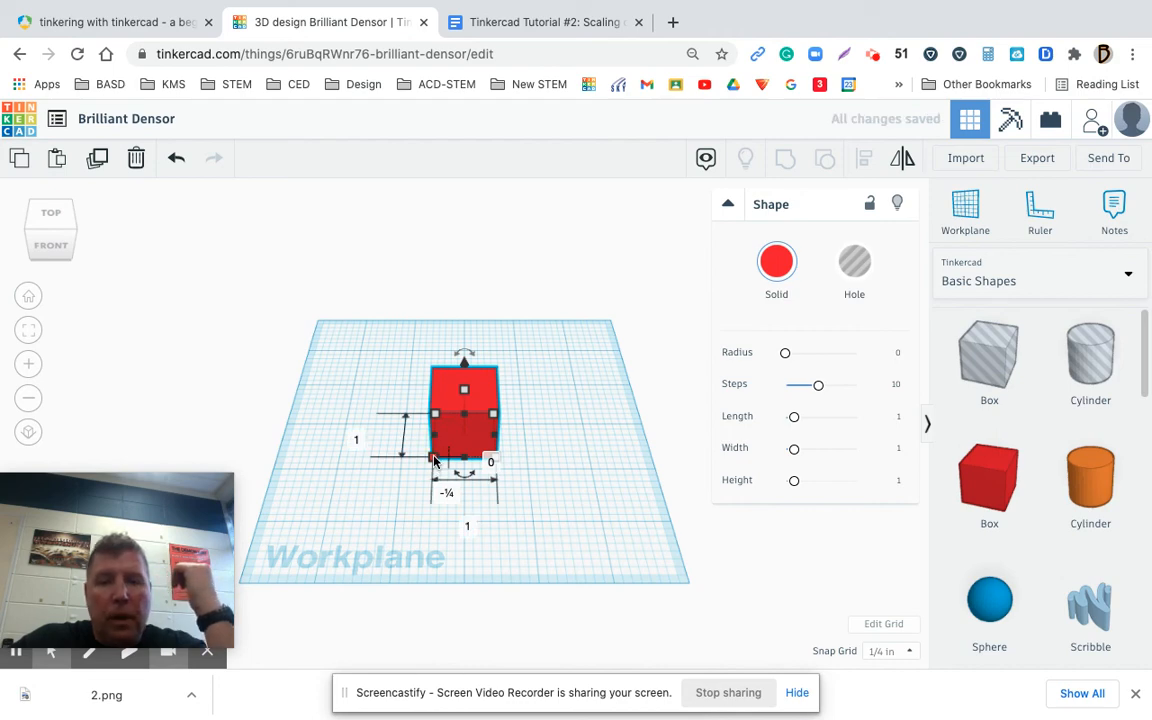
left_click_drag(464, 390, 466, 408)
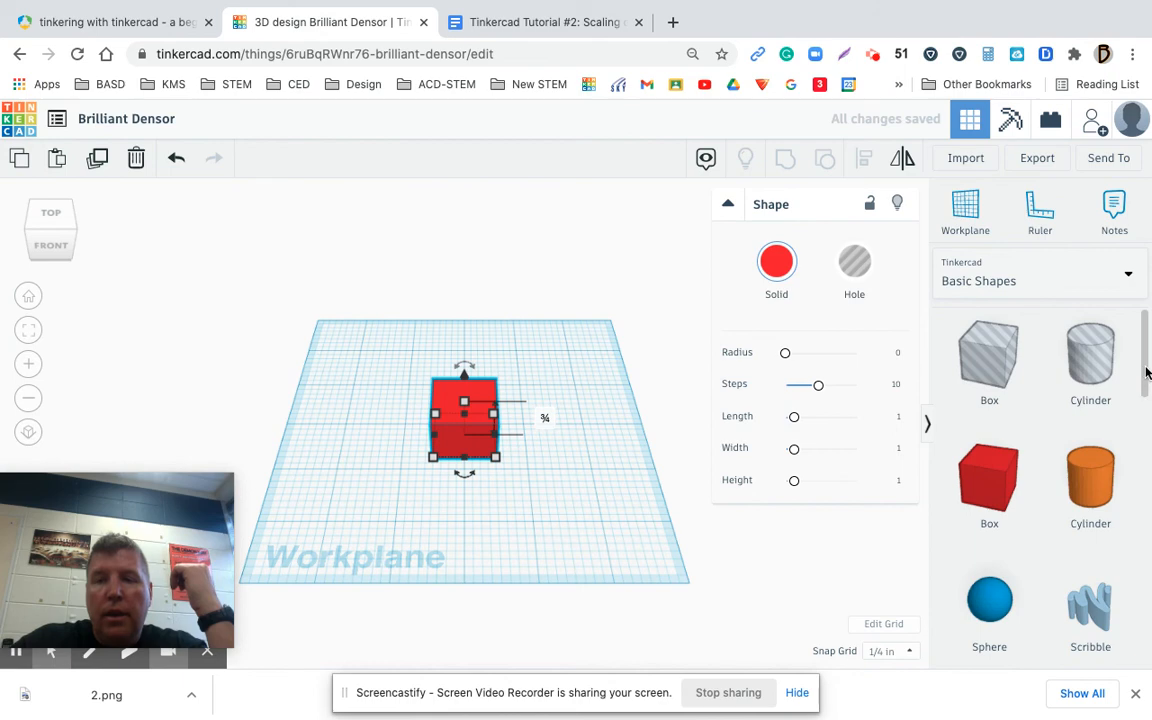
Place a green Roof shape directly behind the red box and raise it 1 in above the workplane
left_click_drag(1147, 372, 1147, 438)
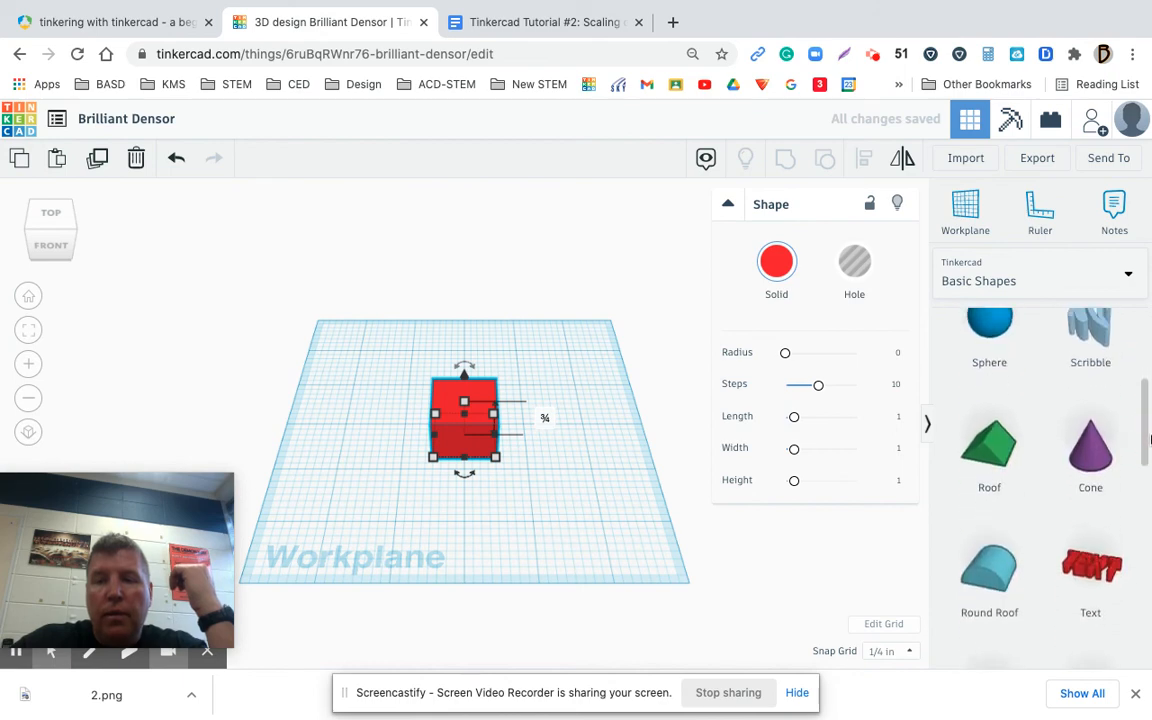
left_click(988, 462)
left_click_drag(986, 462, 463, 342)
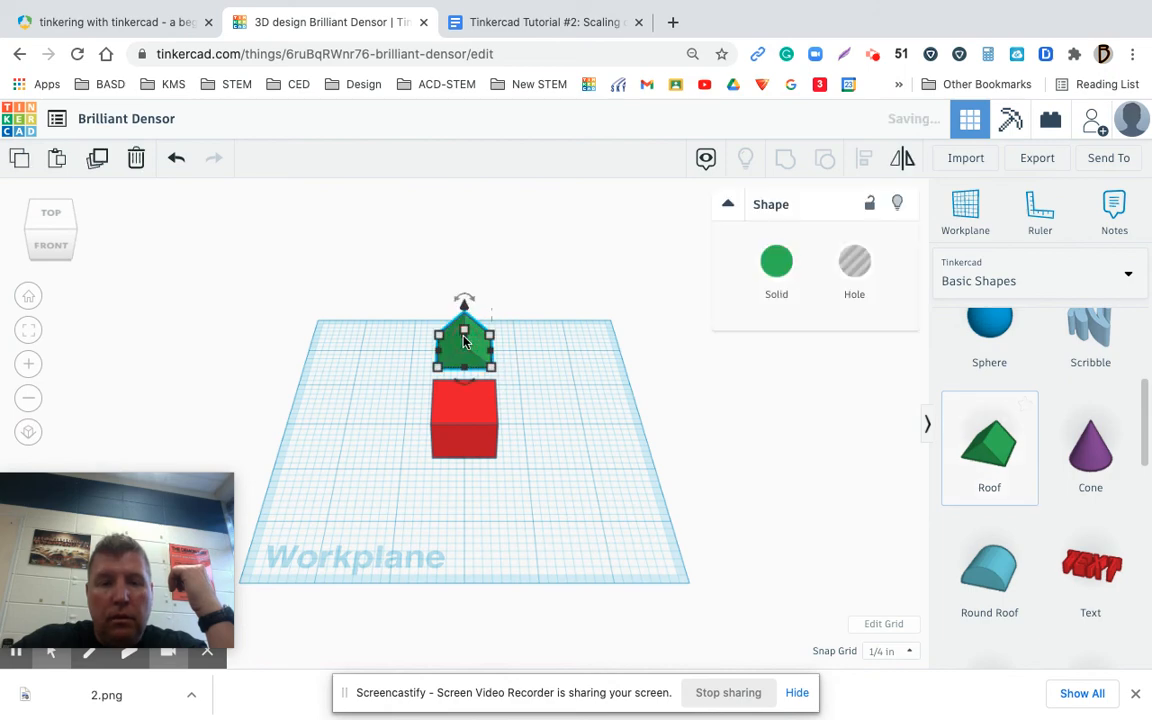
left_click(52, 245)
left_click(29, 296)
left_click_drag(464, 302, 465, 266)
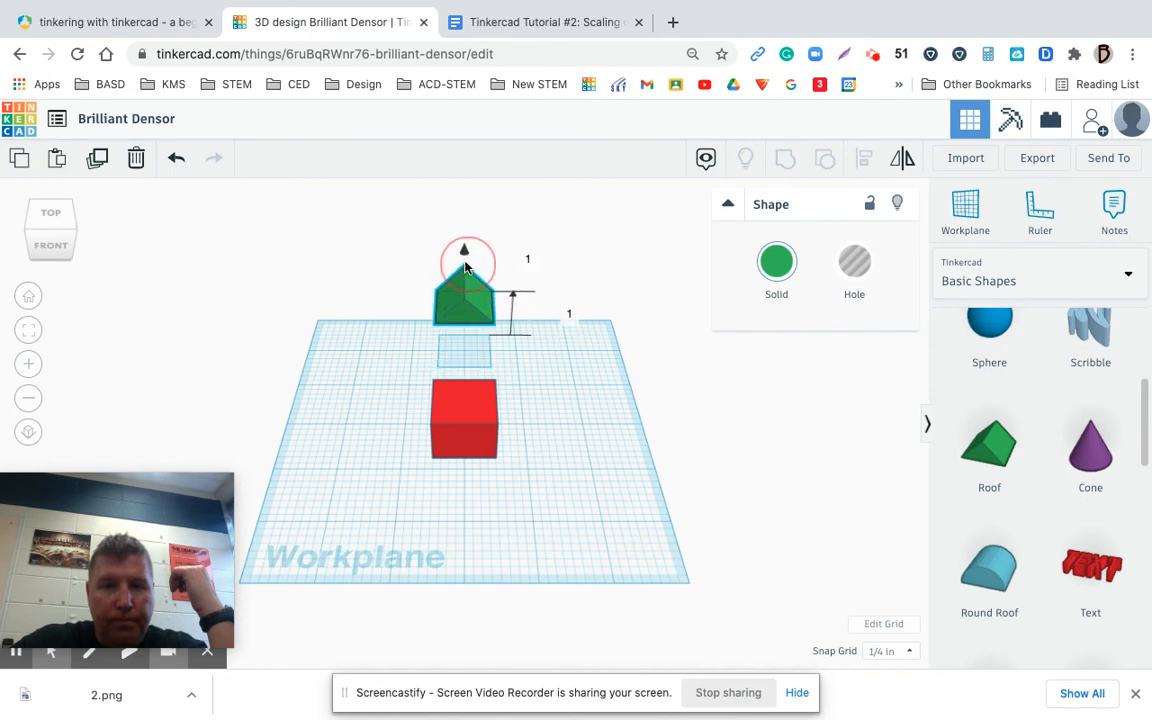
left_click(56, 246)
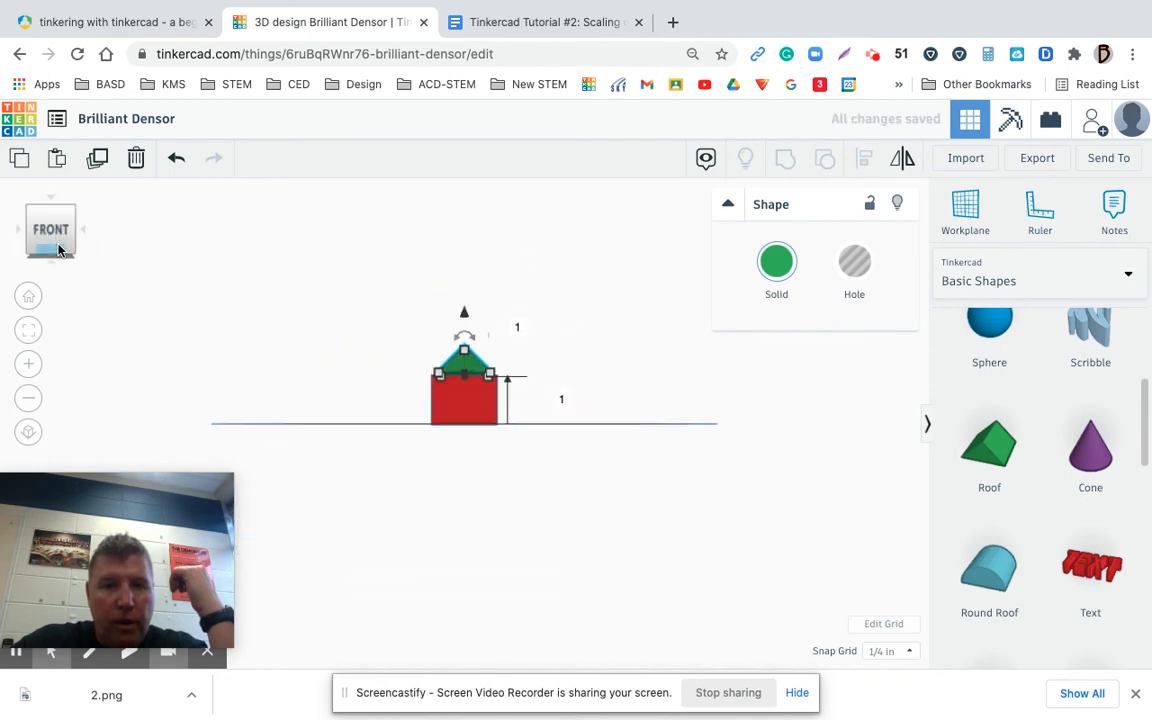
Slide the raised green roof forward until it sits over the red box, checking from the left and front
left_click_drag(51, 231, 91, 240)
left_click_drag(358, 347, 493, 364)
left_click(28, 297)
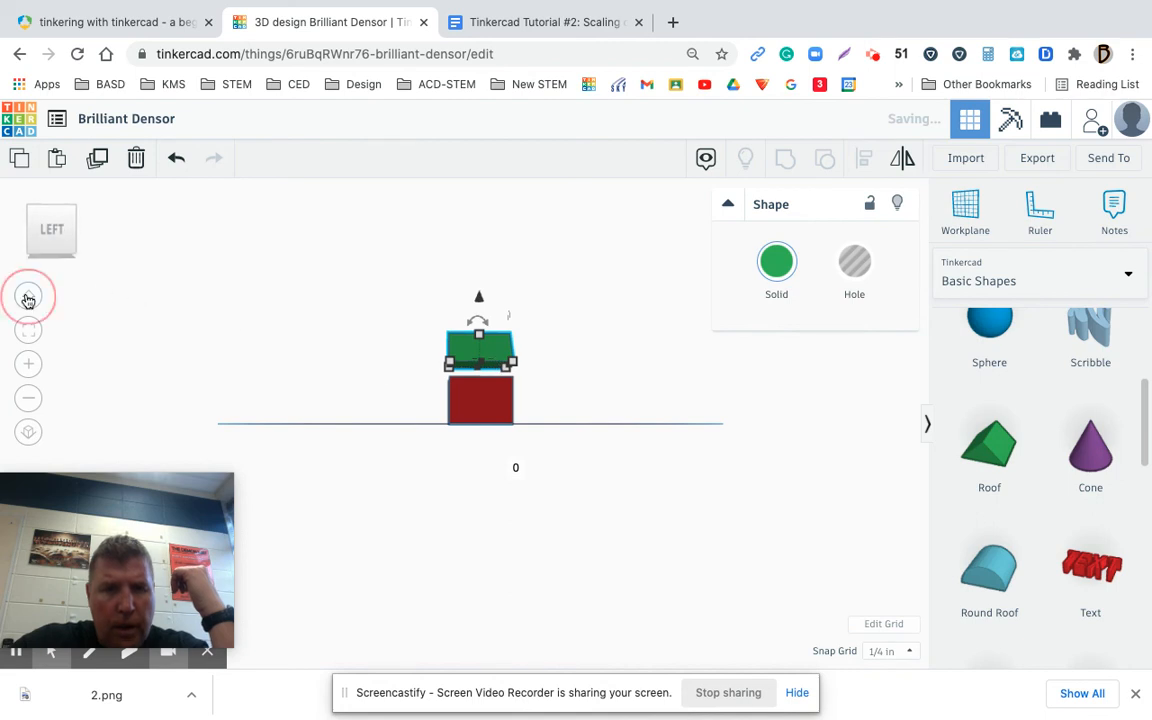
left_click_drag(485, 386, 488, 381)
left_click(54, 247)
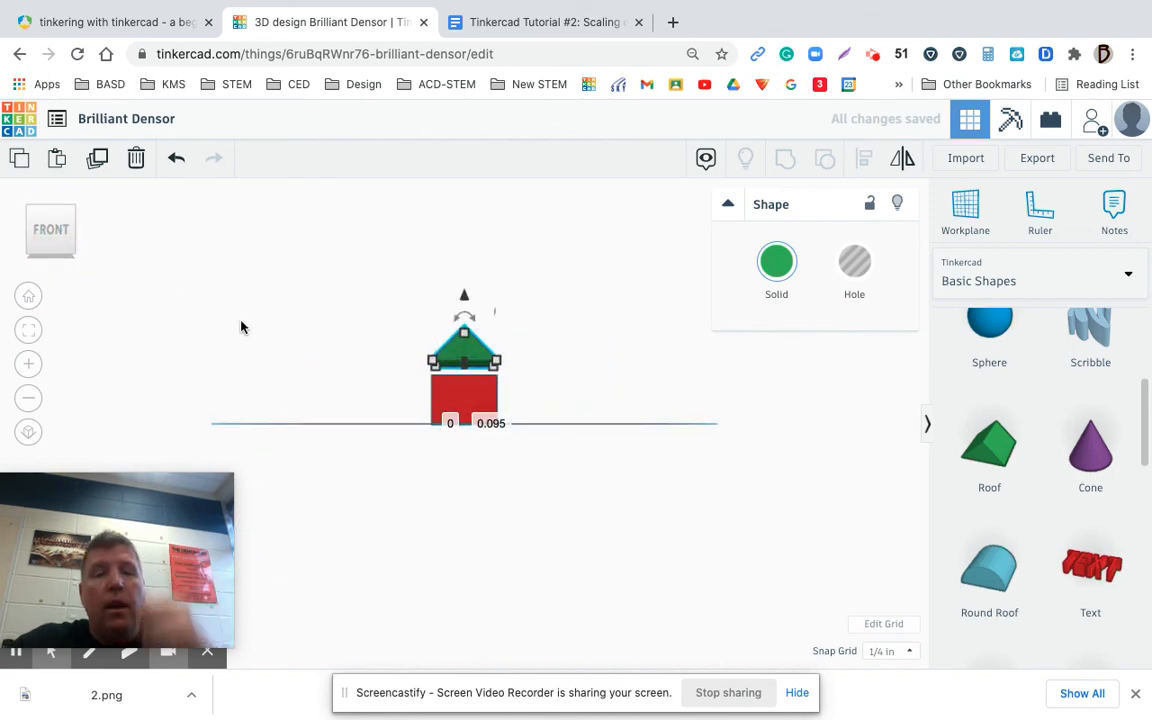
left_click(257, 328)
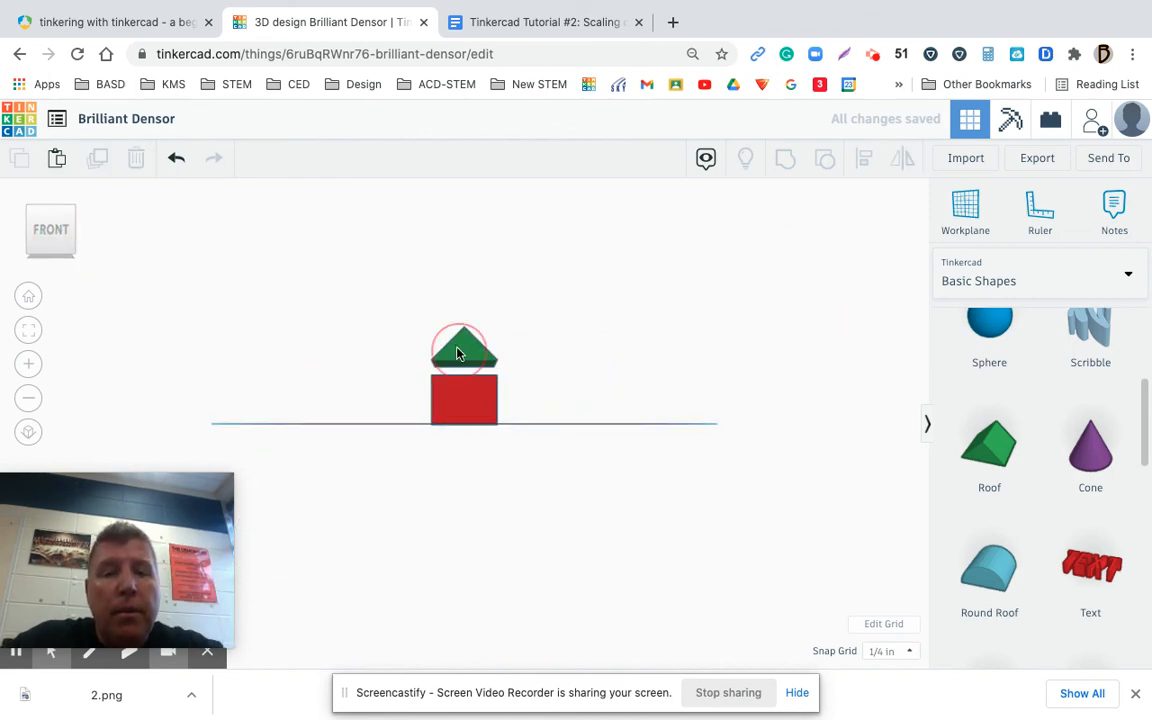
Enlarge the green roof so that it overhangs the red box on both sides, keeping it above the box
left_click(457, 353)
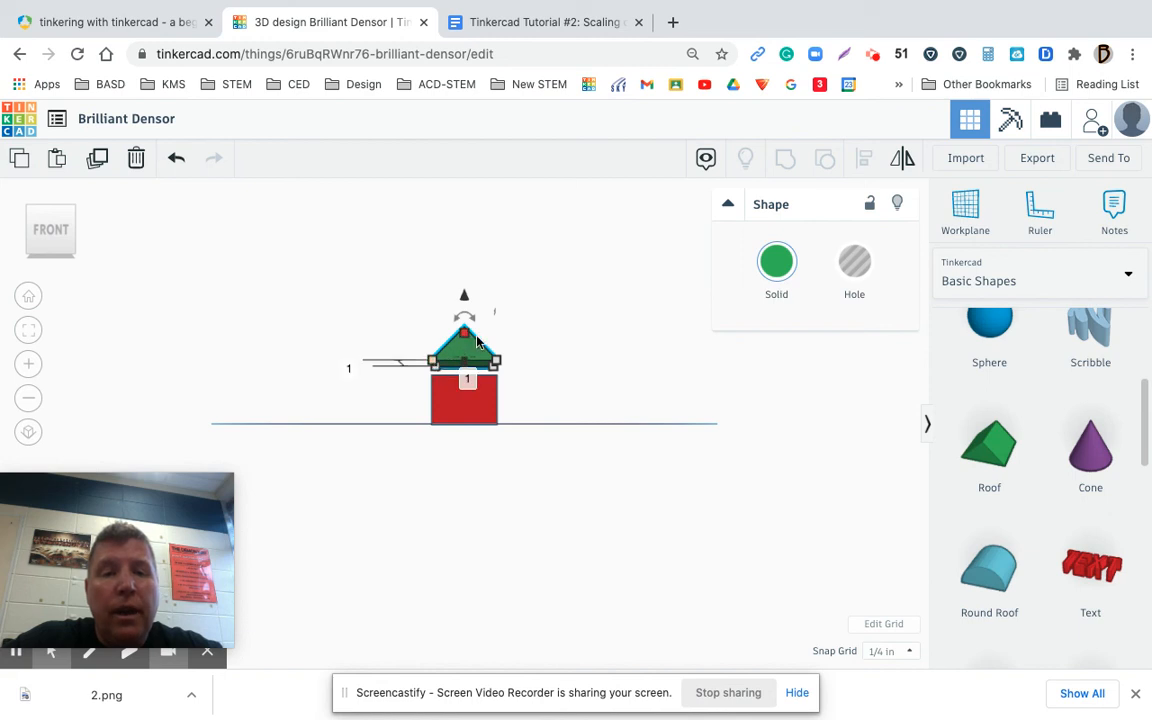
left_click_drag(464, 337, 464, 321)
left_click(176, 158)
left_click_drag(433, 368, 474, 340)
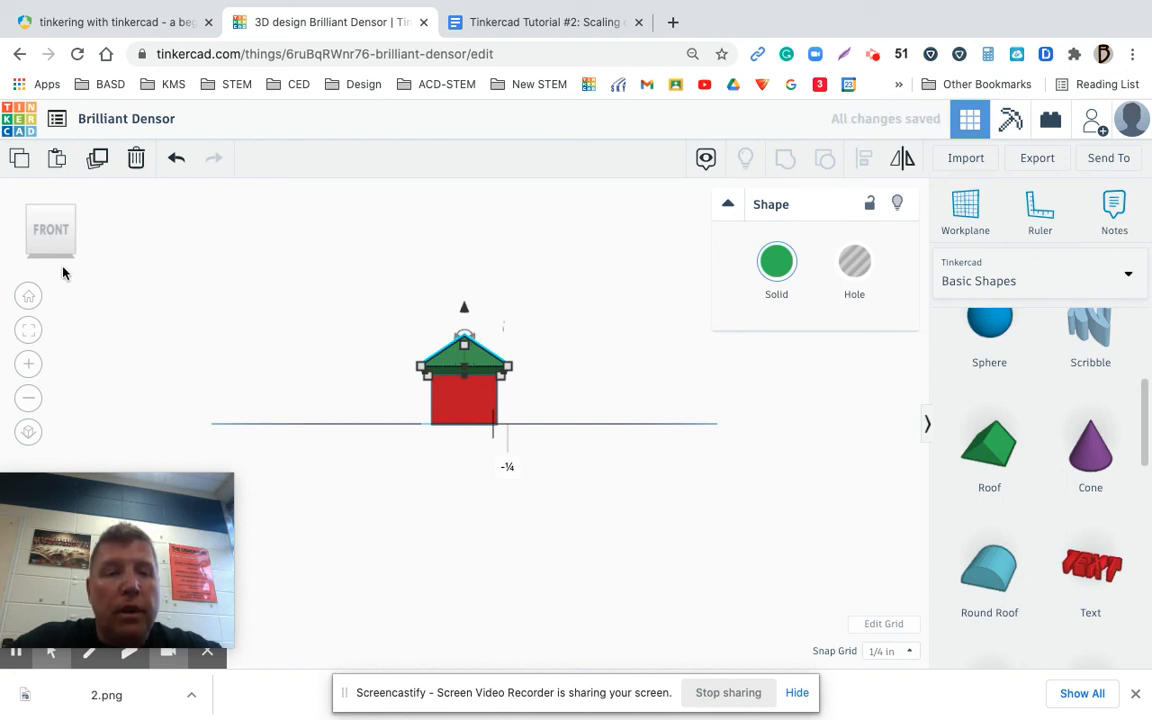
left_click(25, 300)
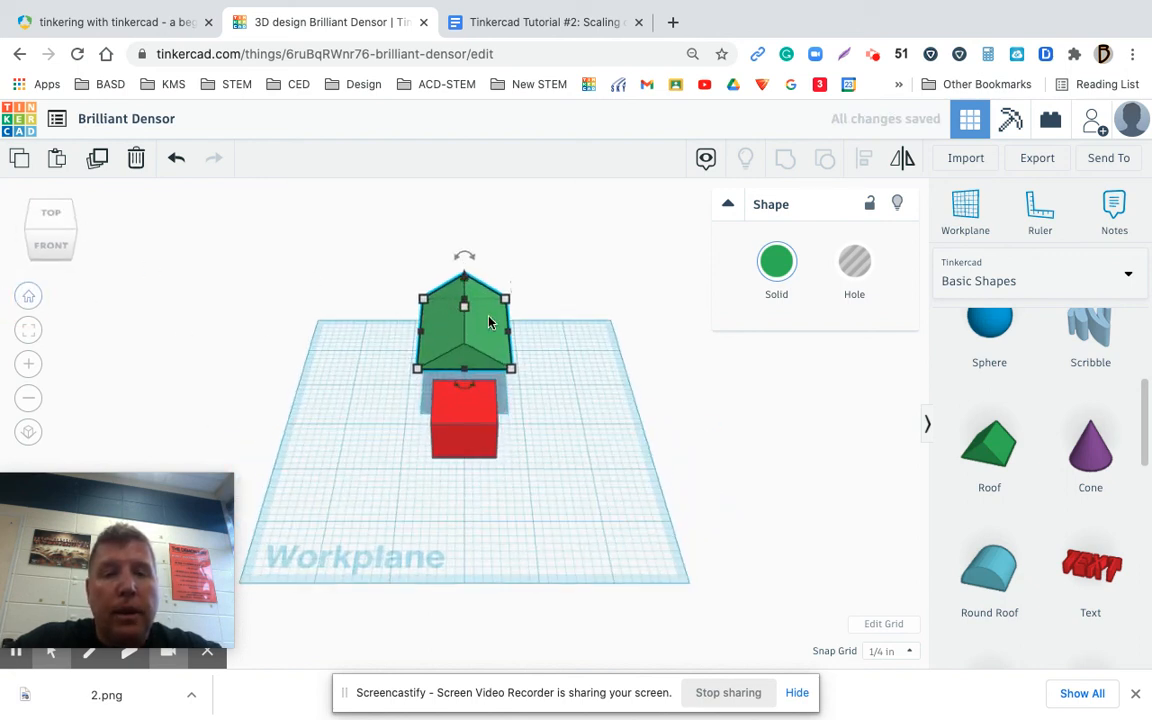
mouse_move(488, 335)
left_mouse_down()
mouse_move(490, 418)
mouse_move(486, 327)
left_mouse_up()
Align the red box and green roof on their front-to-back centres, and undo the additional vertical centring
left_click_drag(385, 258, 566, 500)
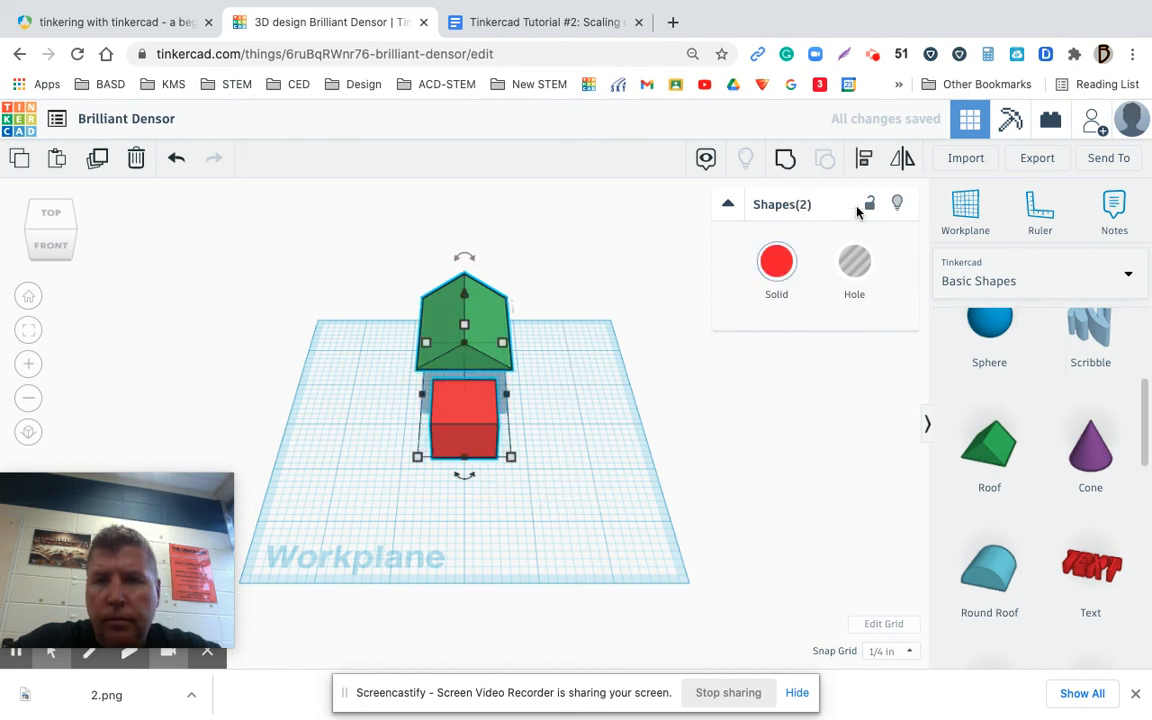
left_click(863, 157)
left_click(400, 395)
left_click(538, 401)
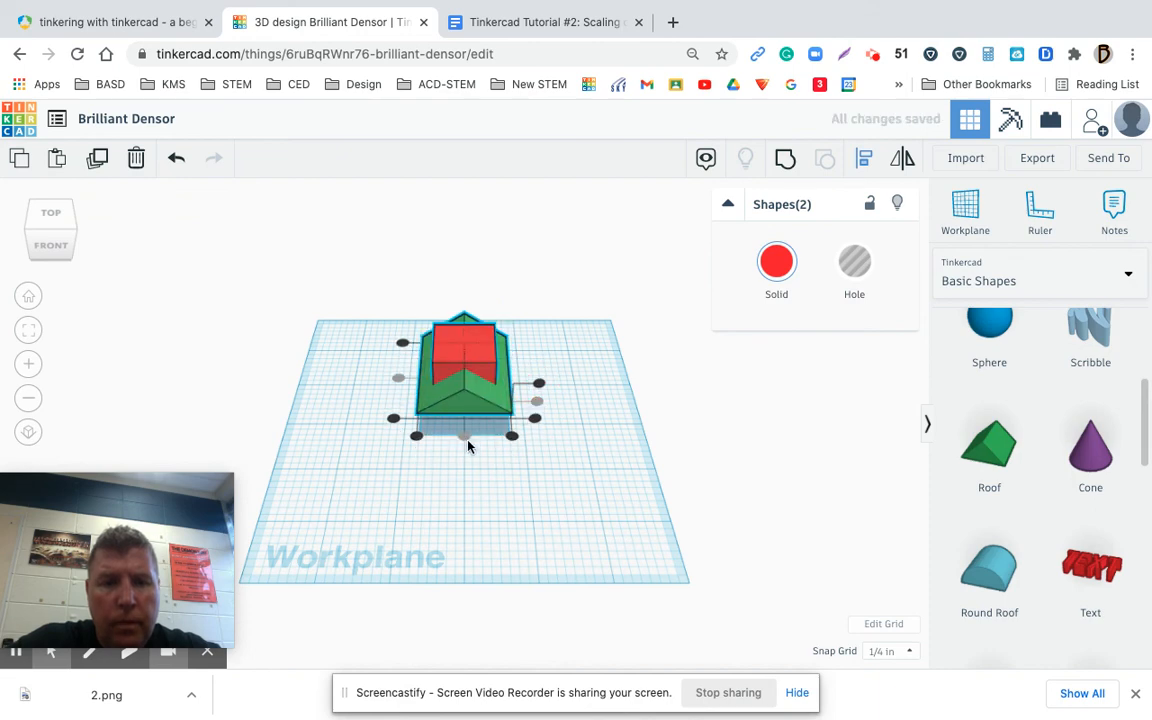
left_click(177, 160)
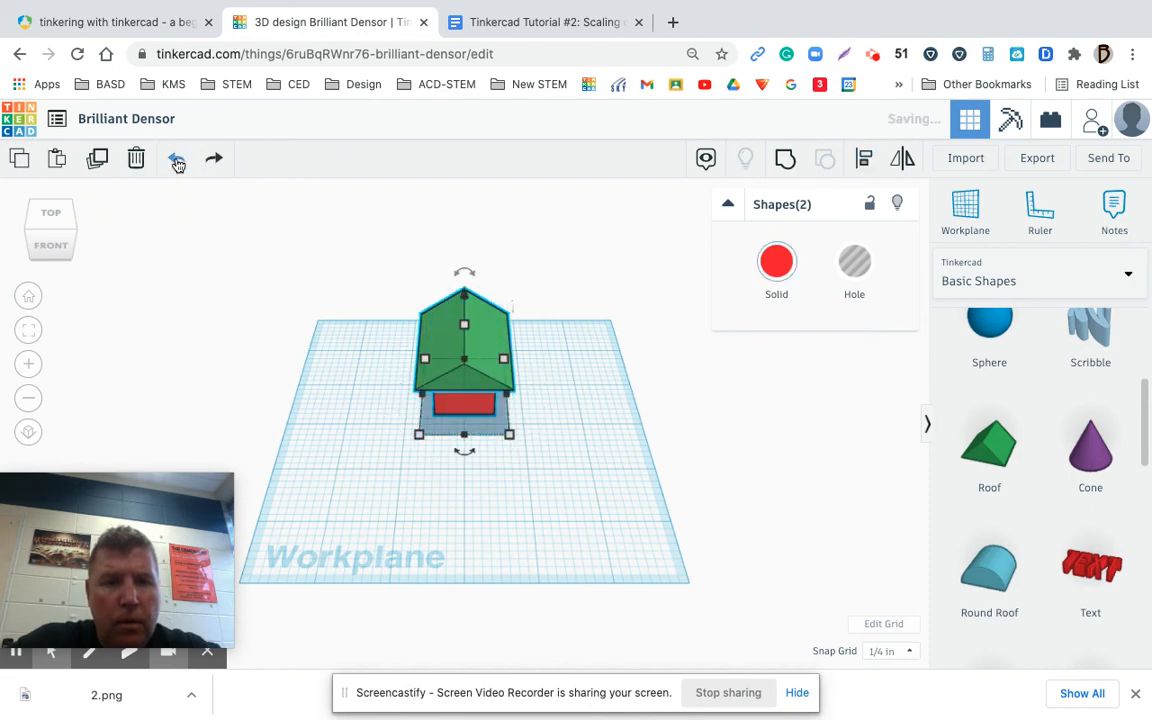
Lower the green roof ¼ in to ¾ in above the workplane and fit it squarely over the red box
left_click(51, 246)
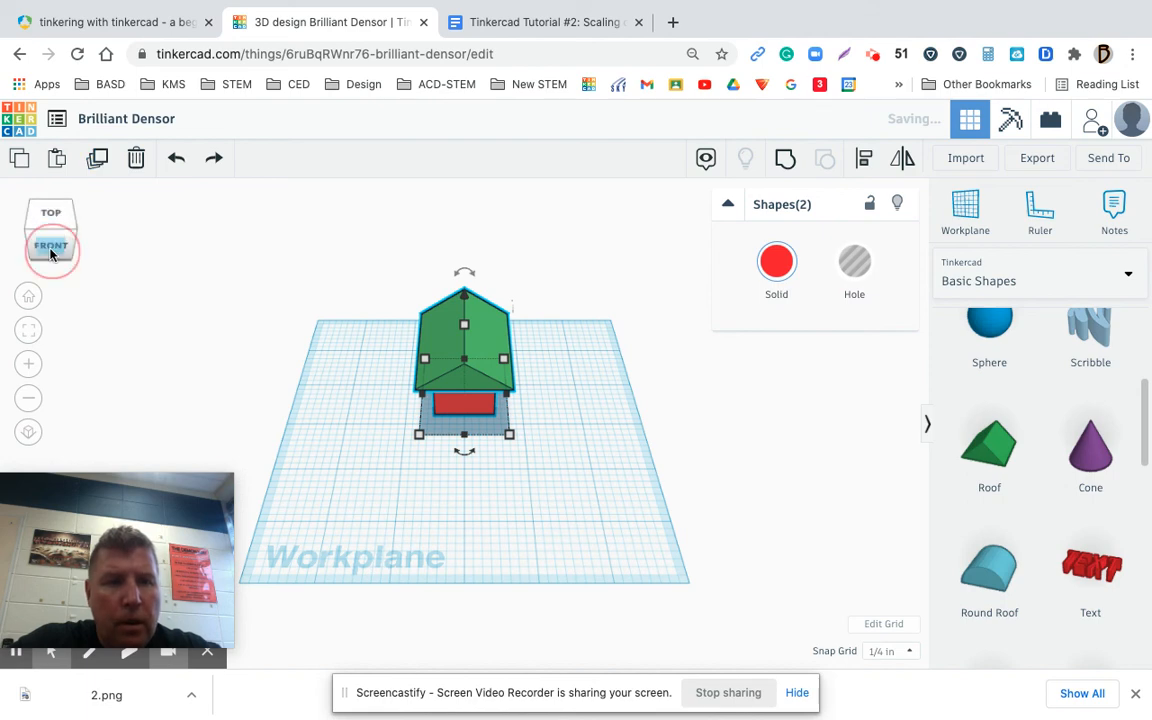
left_click_drag(463, 306, 464, 305)
left_click(505, 331)
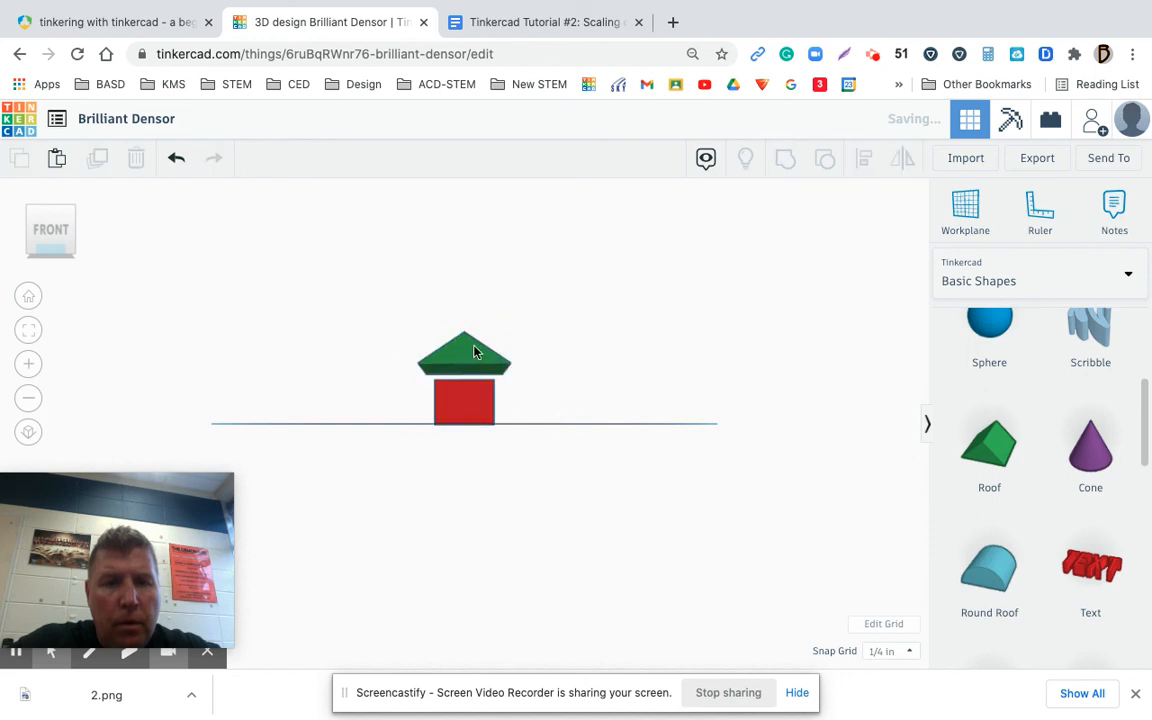
left_click(476, 351)
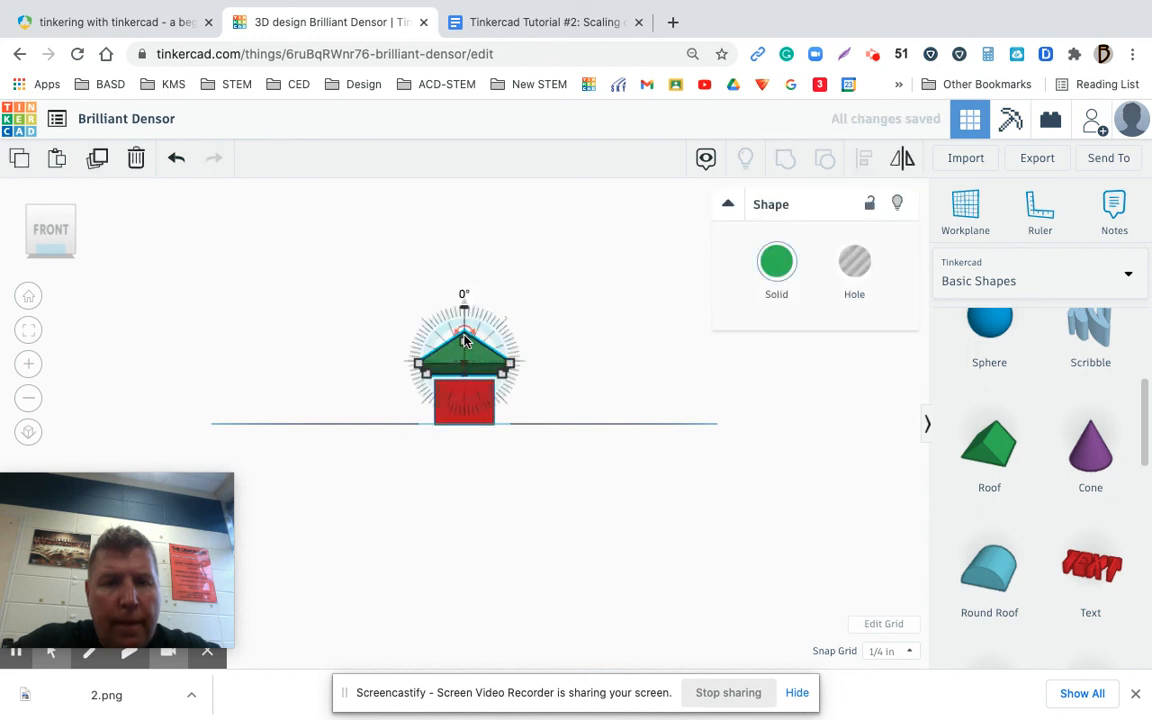
left_click_drag(511, 368, 506, 375)
left_click(516, 405)
left_click(464, 356)
left_click_drag(464, 317, 464, 328)
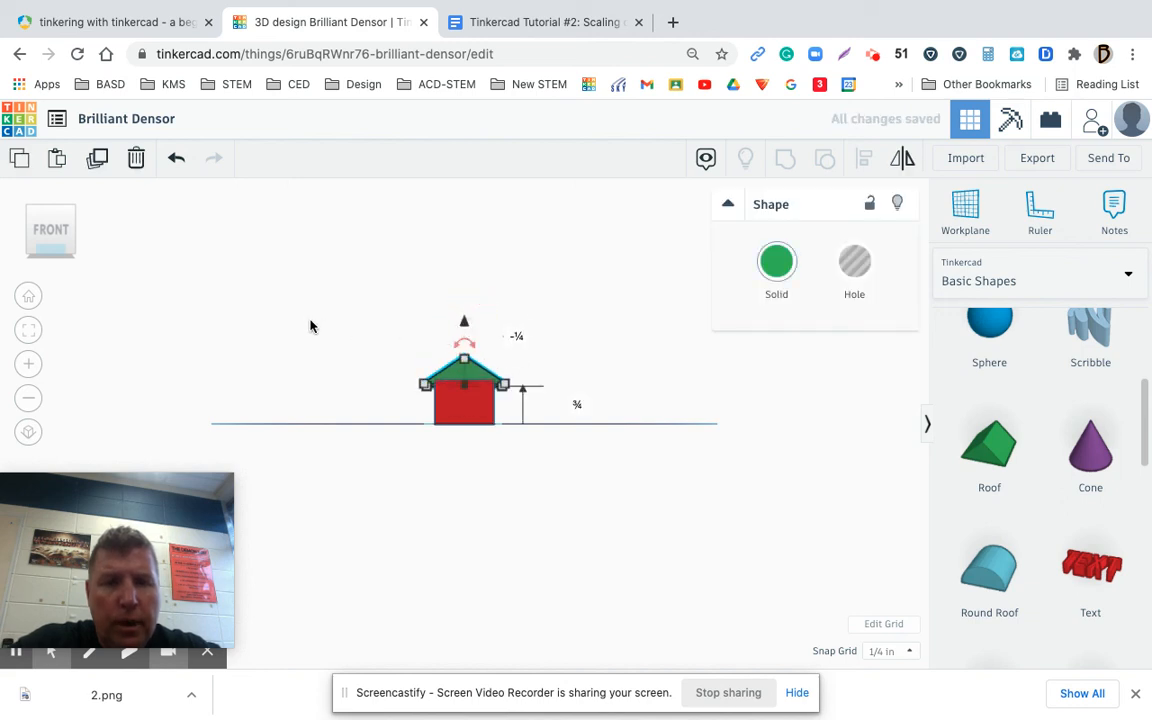
left_click(28, 296)
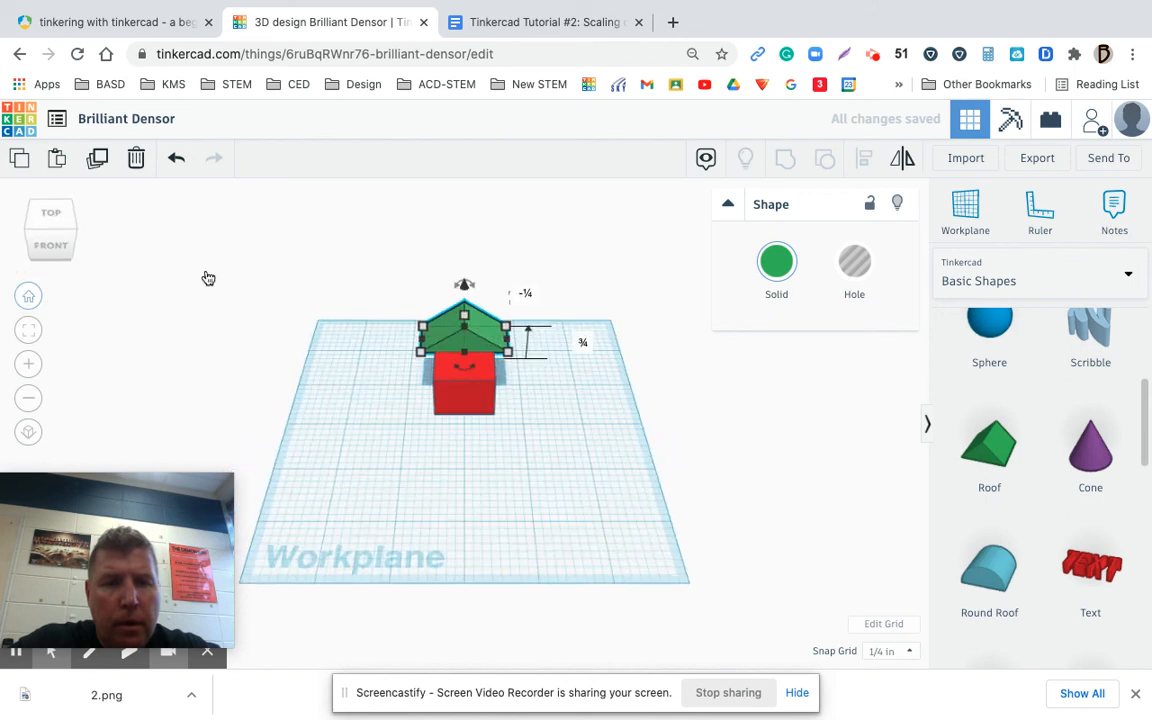
left_click_drag(477, 325, 483, 348)
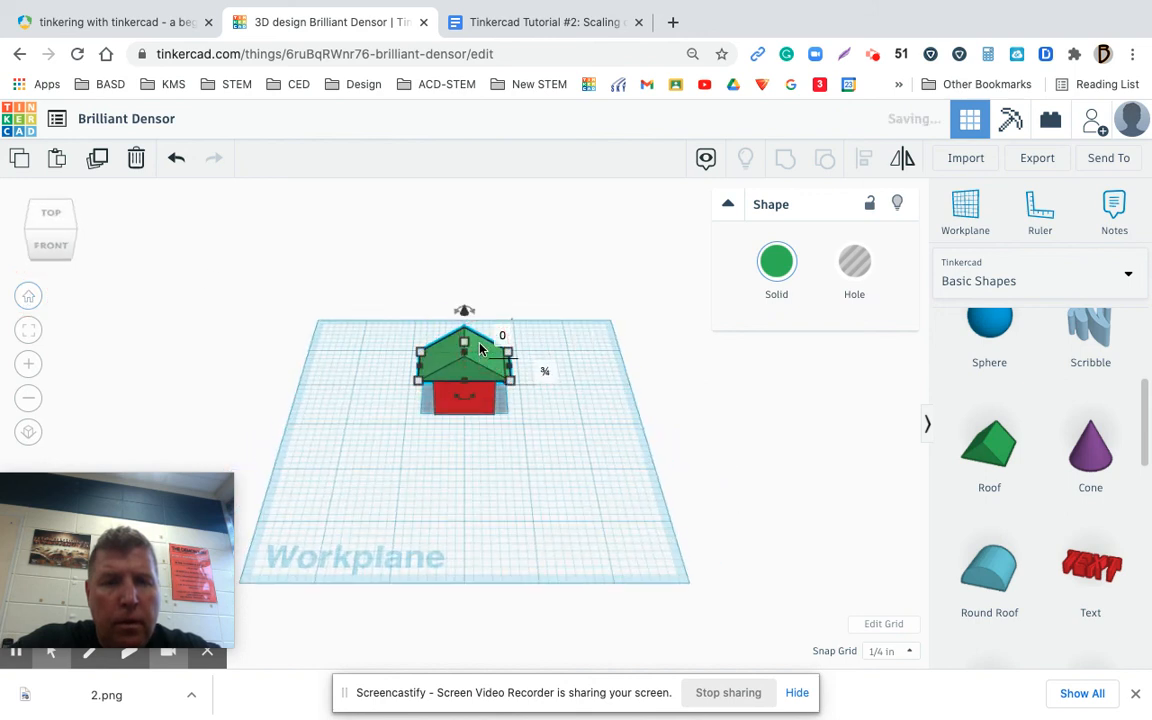
left_click(714, 436)
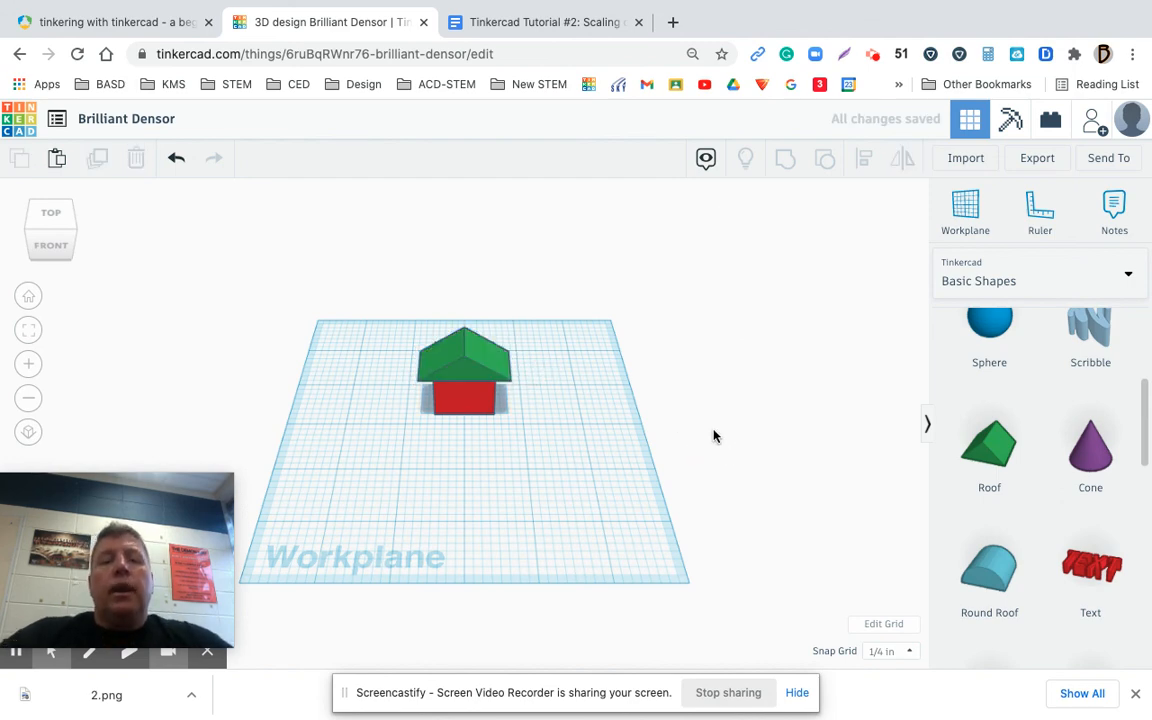
Group the red box and green roof into one house and enable Multicolor for the group
left_click_drag(384, 320, 584, 465)
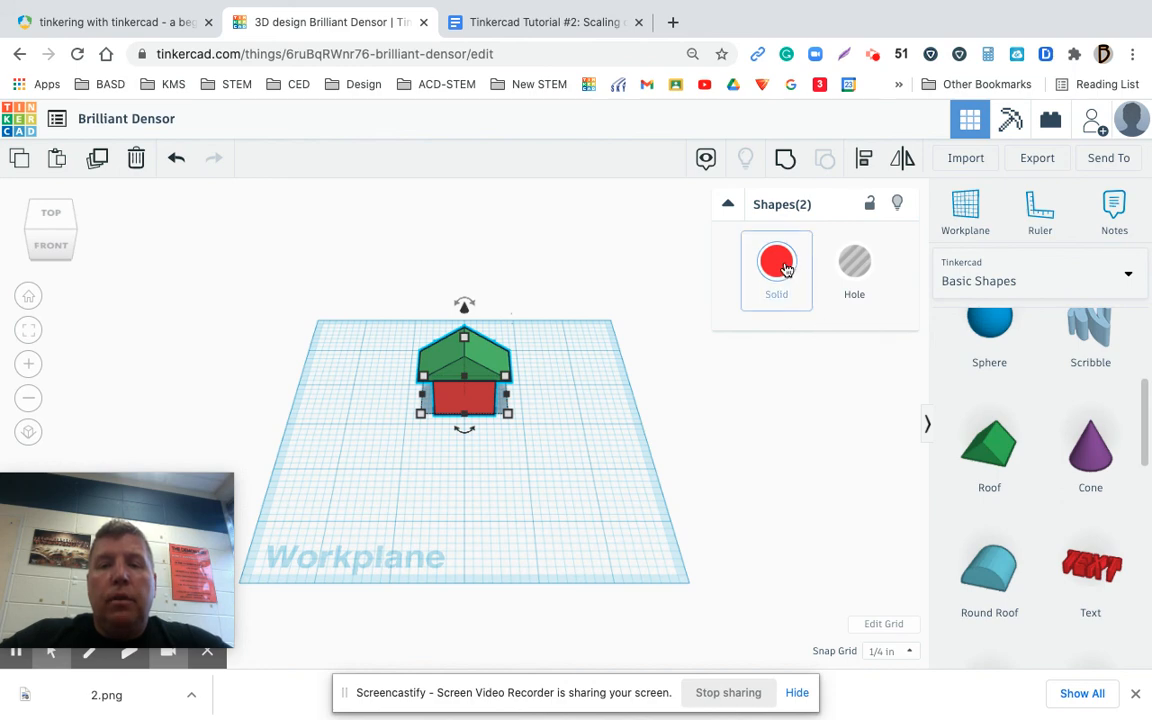
left_click(787, 163)
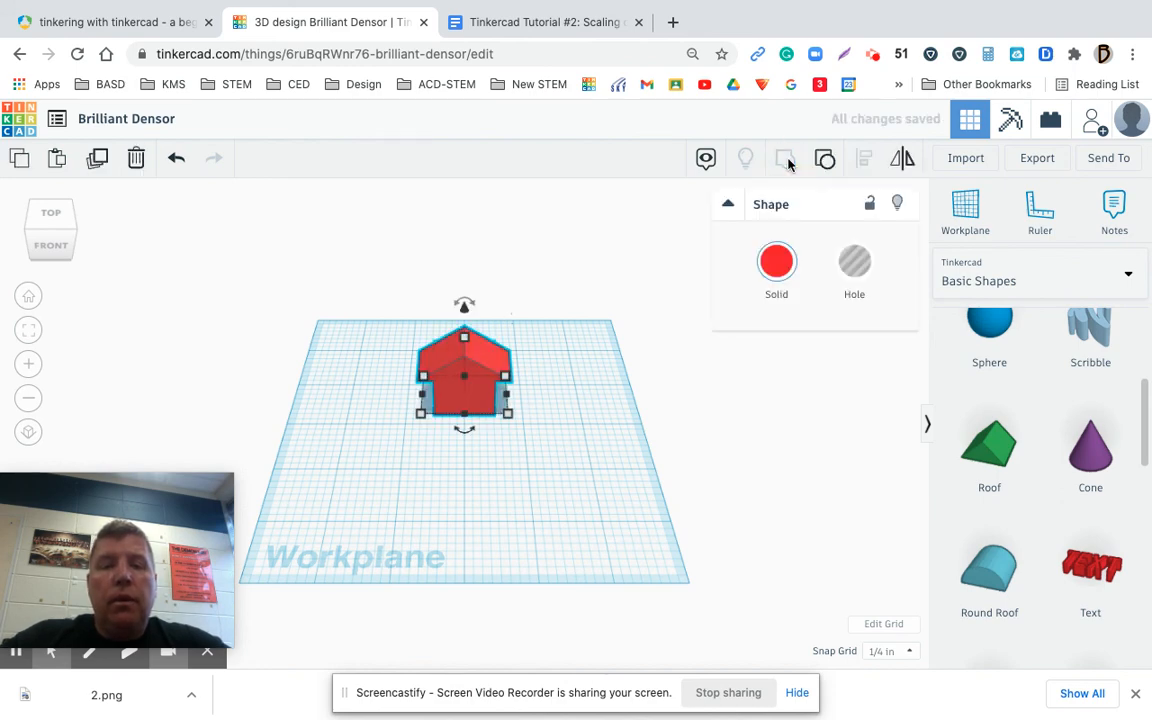
left_click(776, 265)
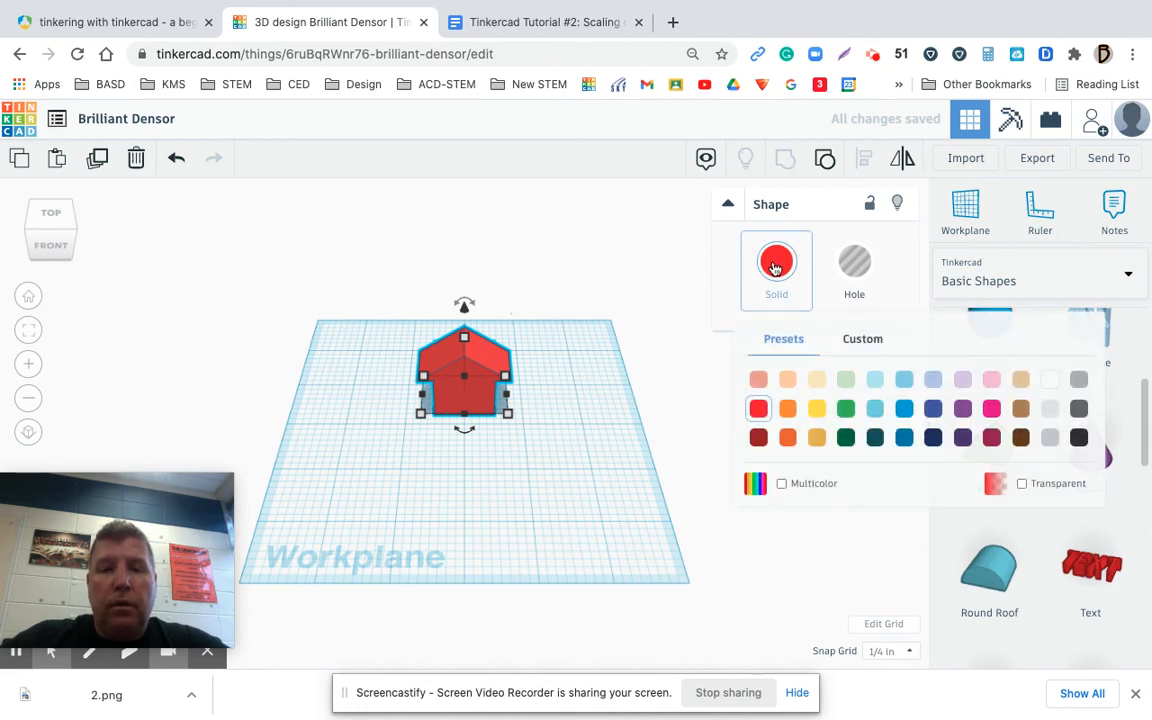
left_click(781, 484)
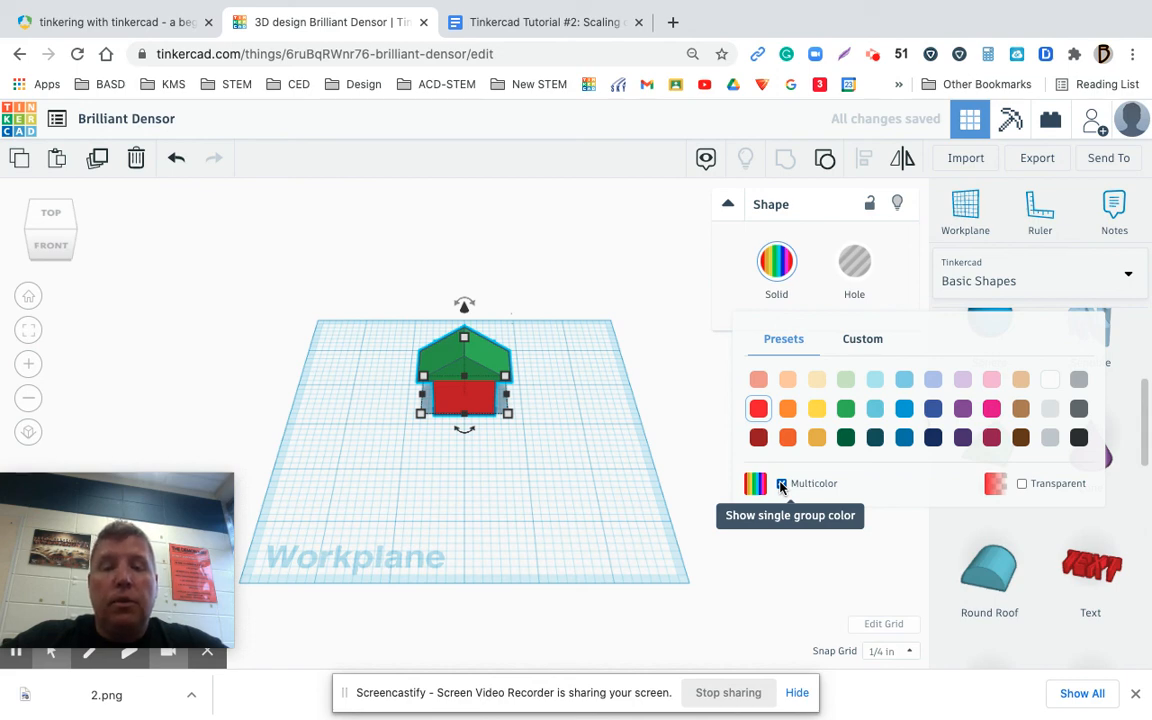
left_click(781, 485)
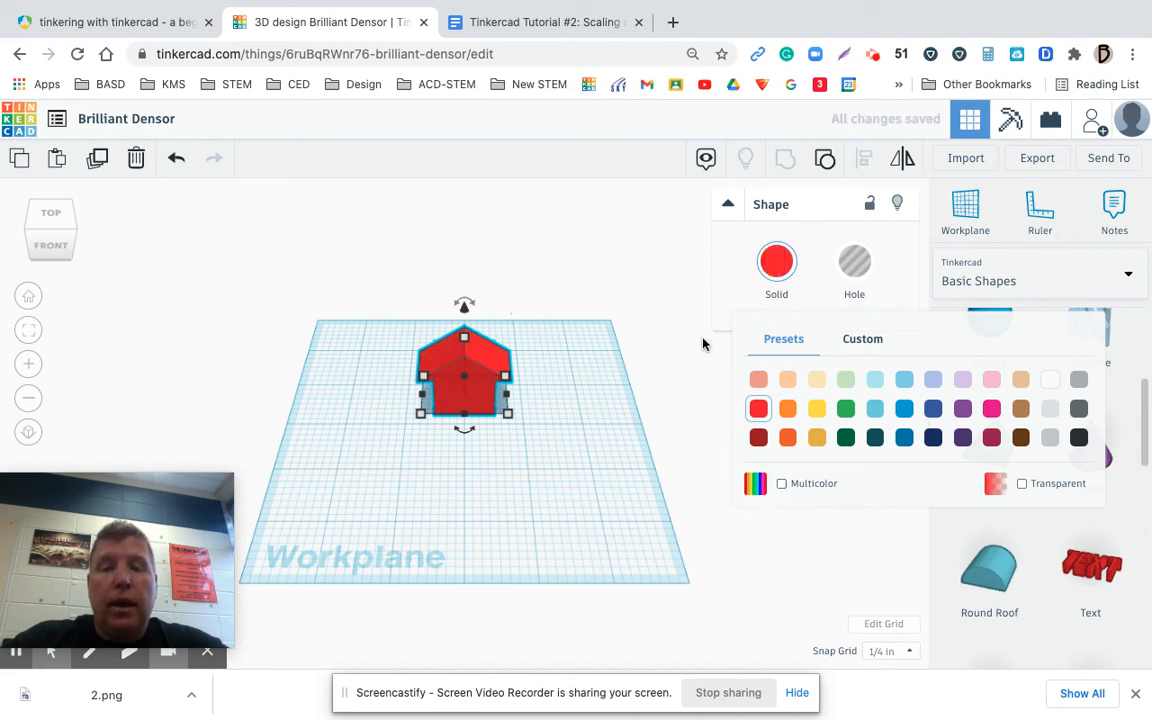
left_click(603, 337)
left_click(176, 158)
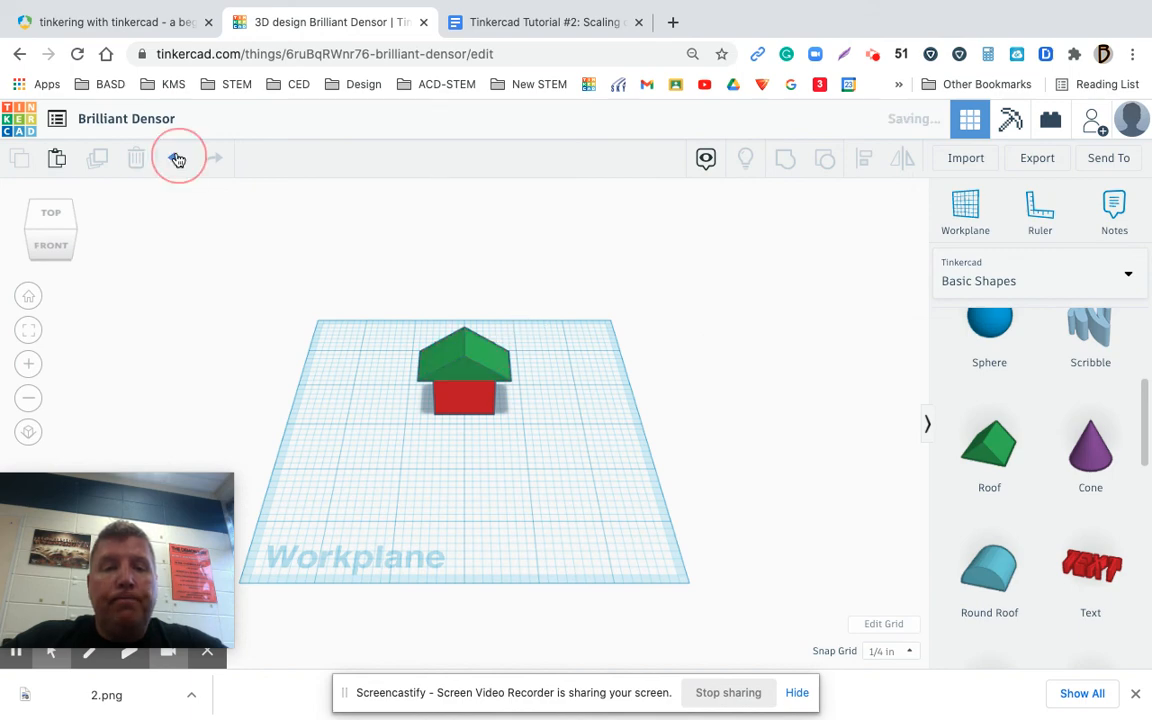
Undo the Multicolor setting on the grouped house and select the house
left_click(430, 345)
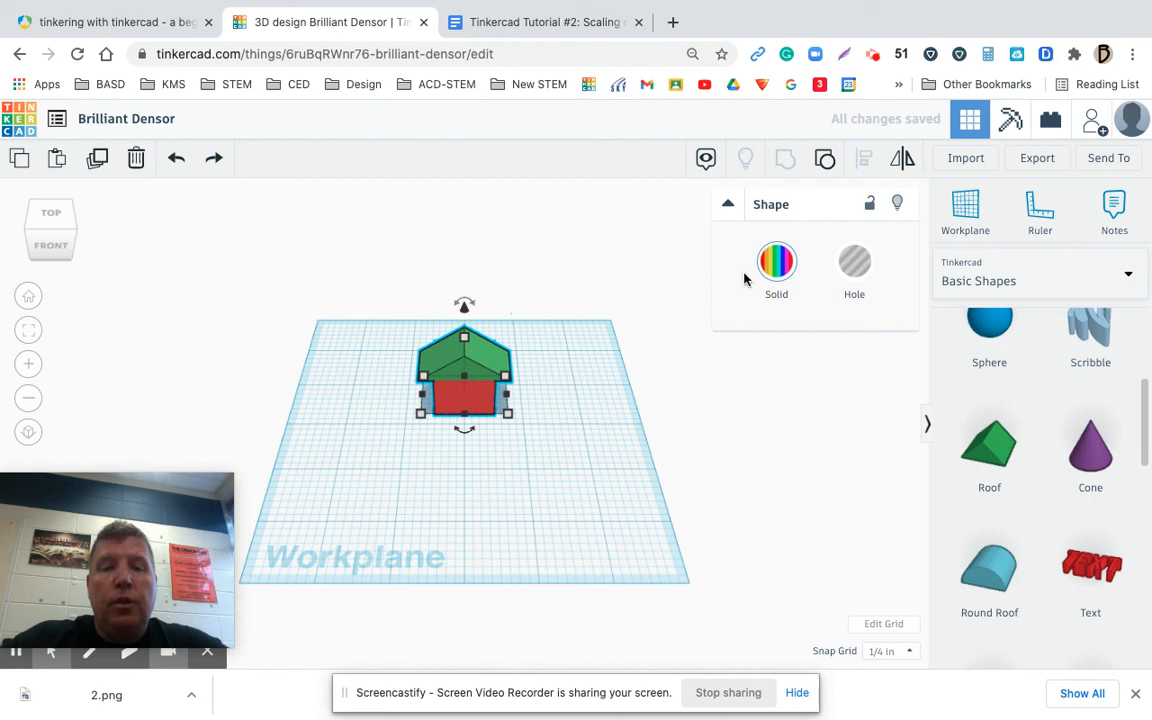
left_click(625, 338)
left_click(170, 165)
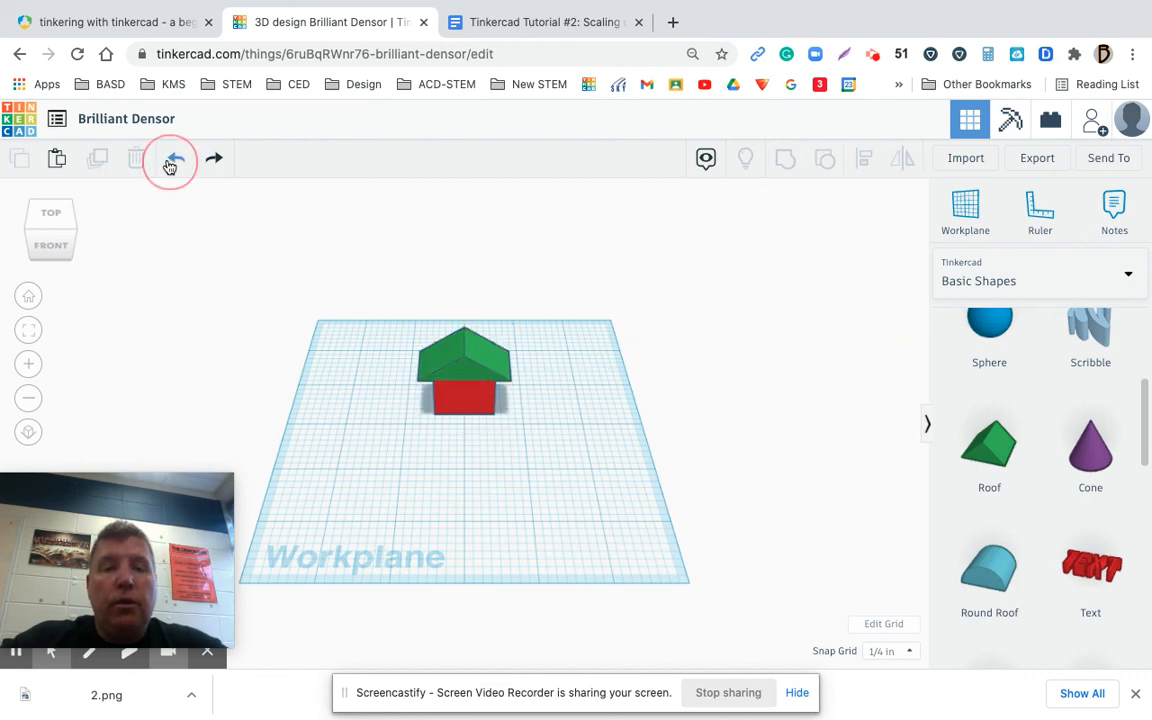
left_click(460, 362)
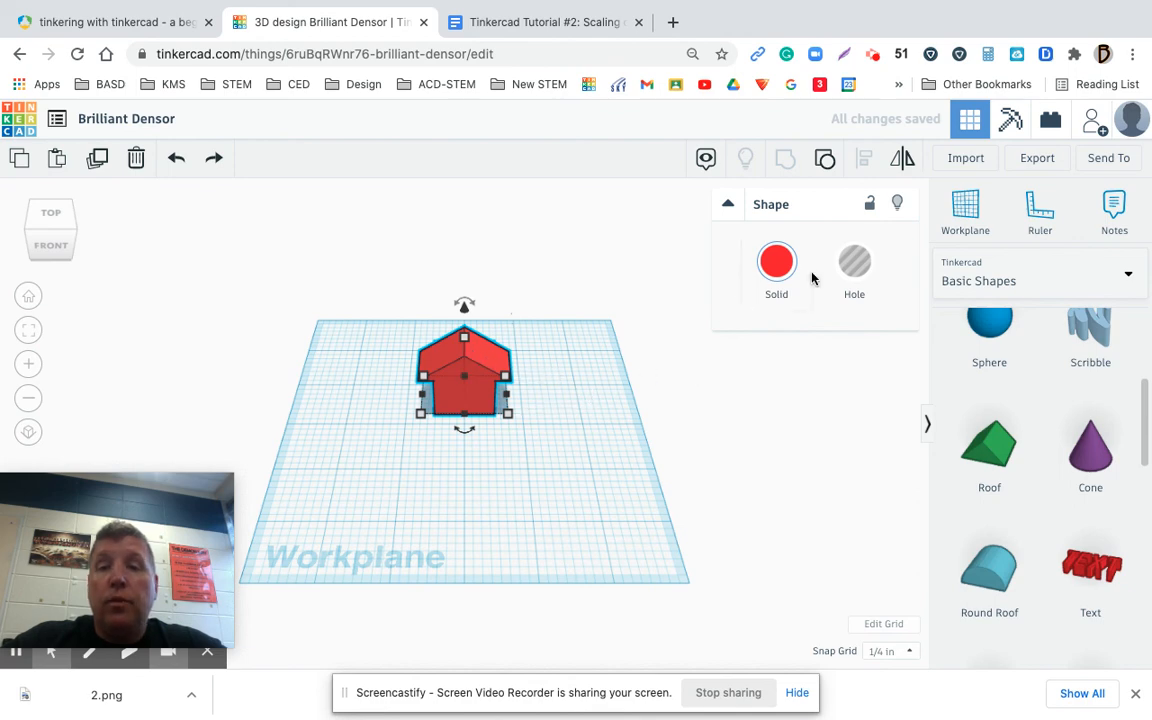
Re-enable Multicolor for the grouped house so its roof and box keep their own colours, and deselect it
left_click_drag(398, 296, 530, 432)
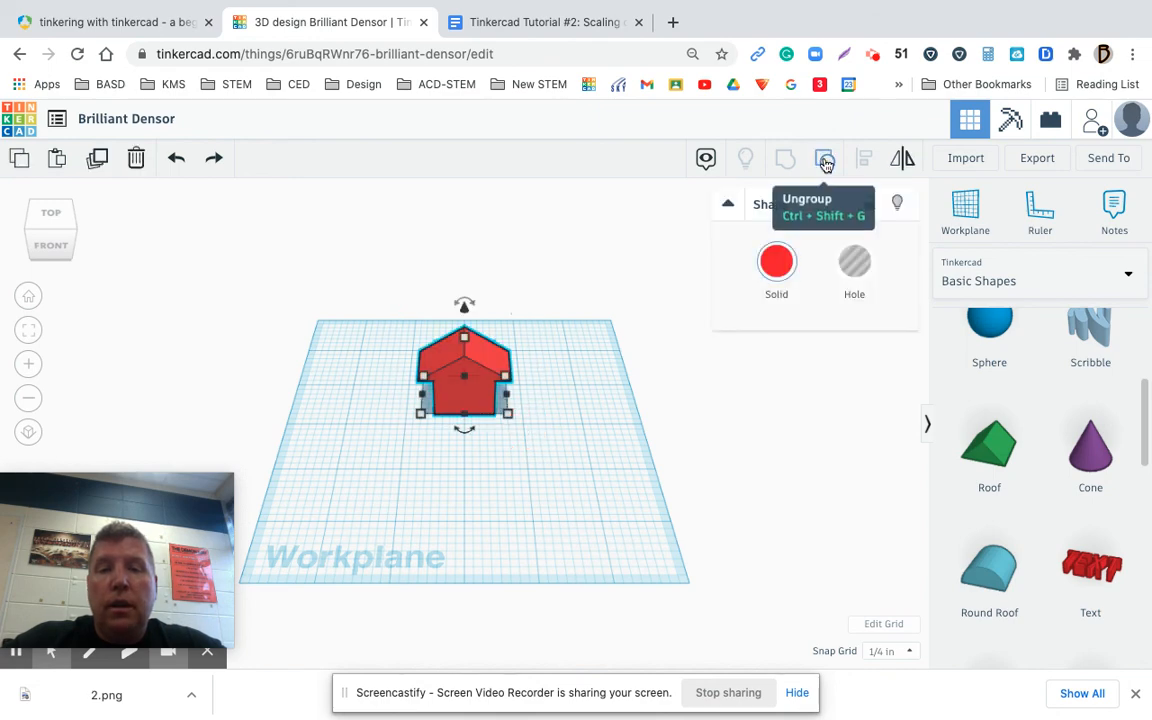
left_click(776, 261)
left_click(781, 485)
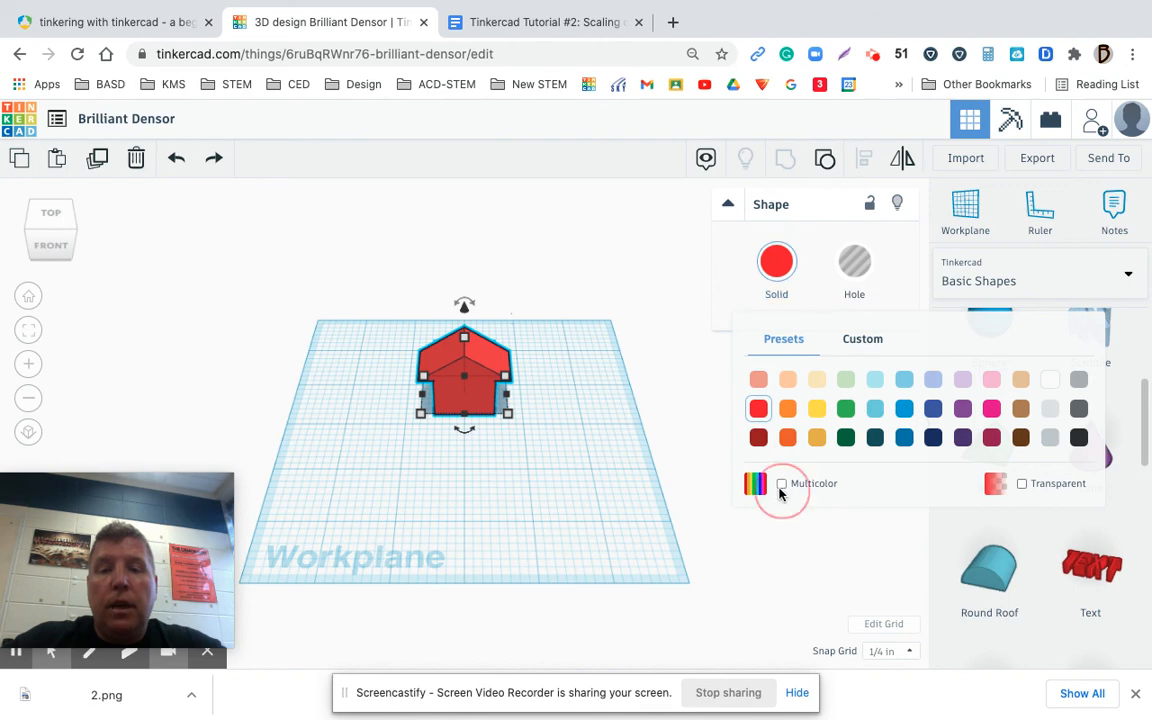
left_click(558, 433)
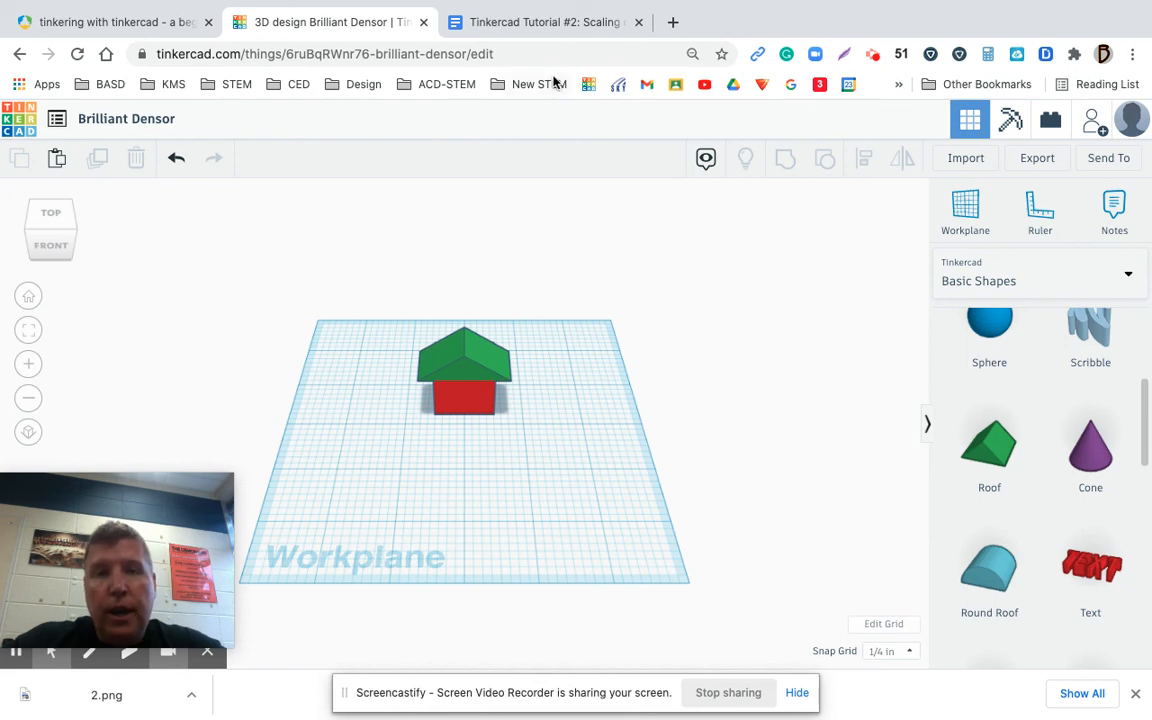
Switch to the Google Docs assignment, placing the cursor in the empty box under "Your Turn - Become a “master” builder.", and dismiss the downloads bar
left_click(551, 24)
left_click(439, 576)
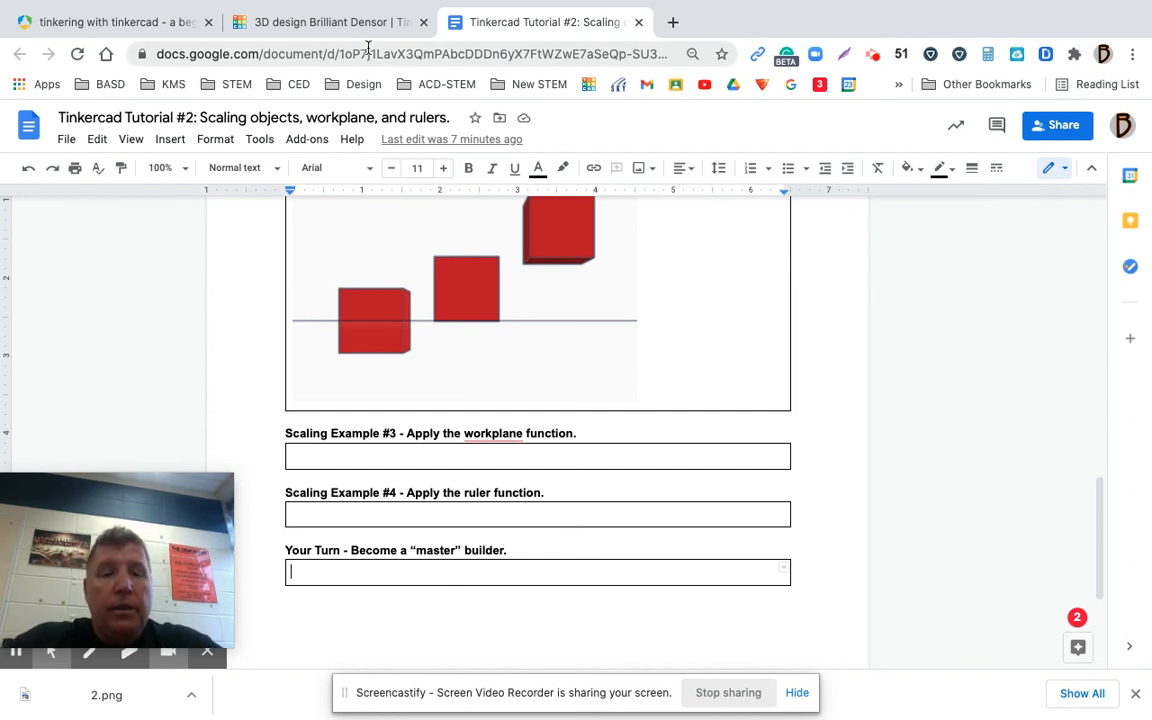
left_click(1136, 694)
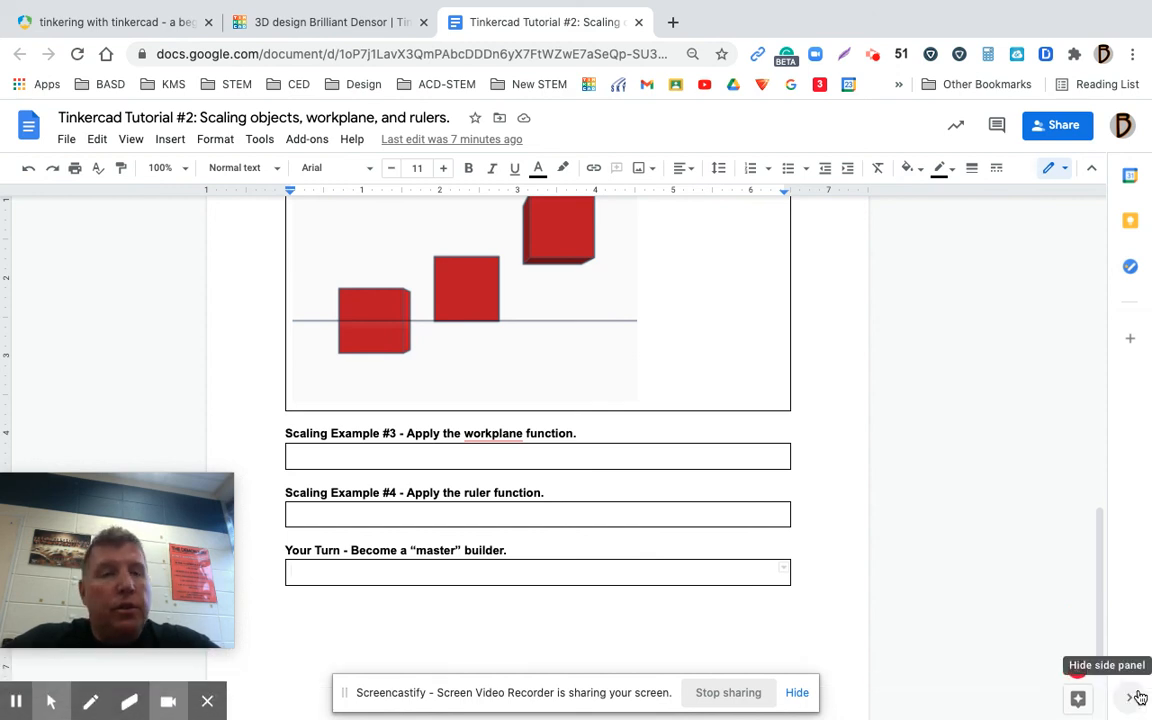